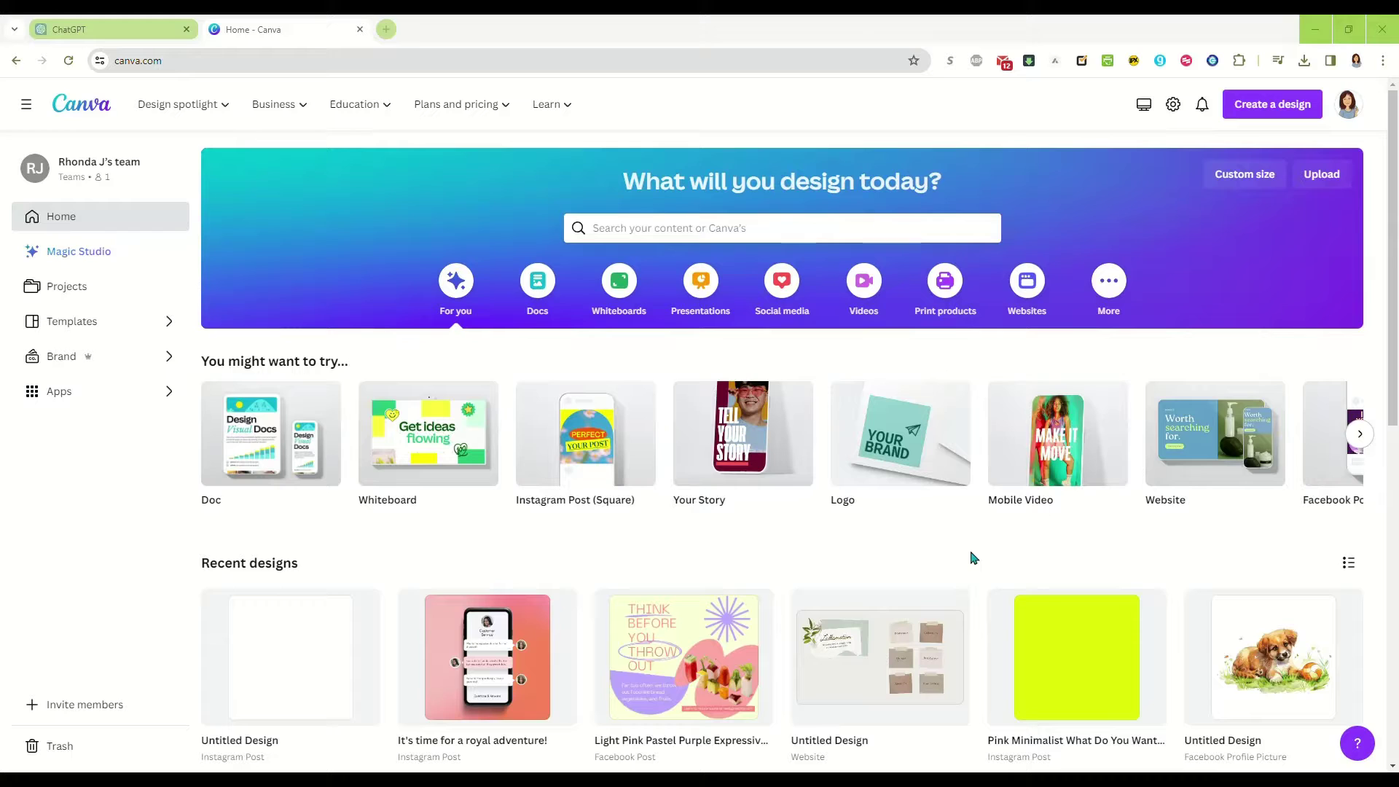
Create a blank custom-size Canva design measuring 4 in wide by 6 in high.
click(1275, 107)
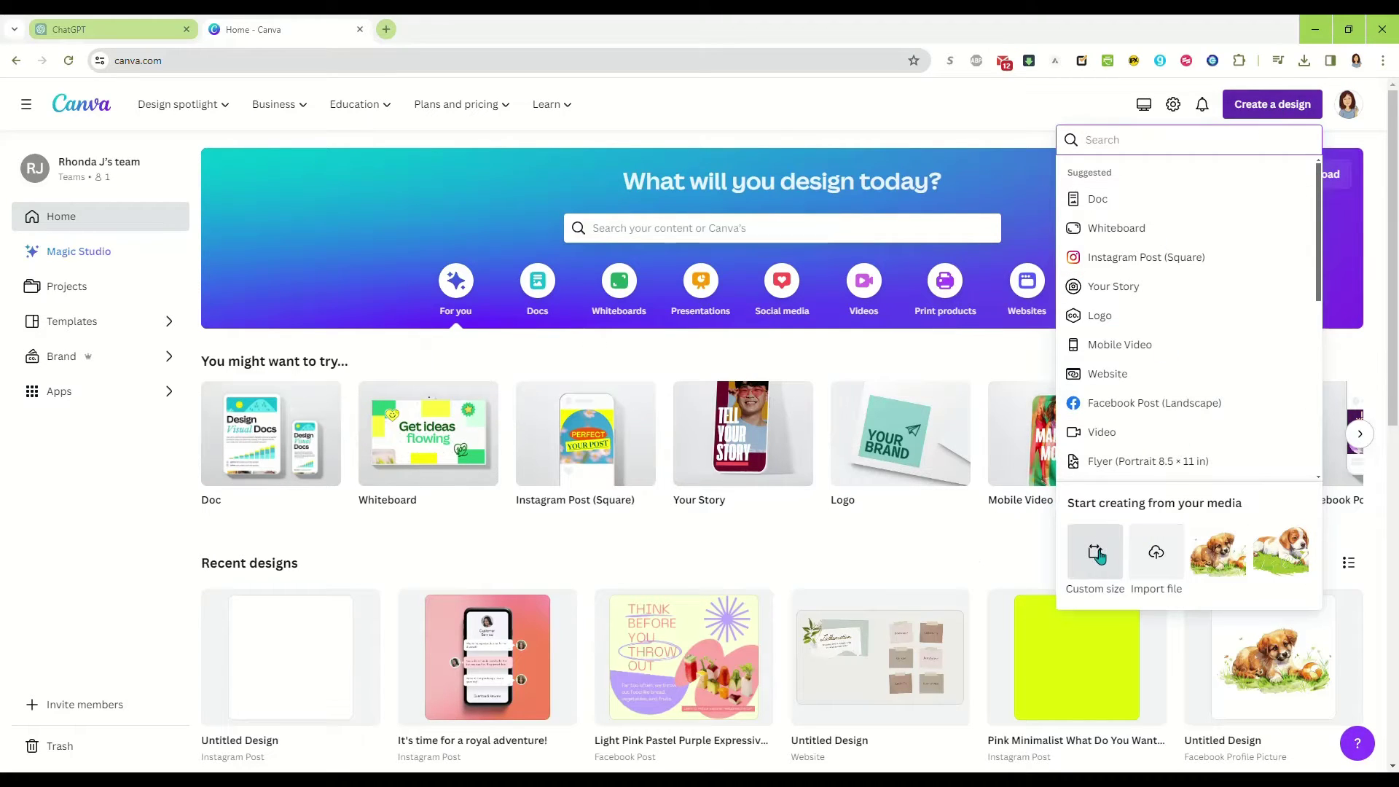
click(1096, 554)
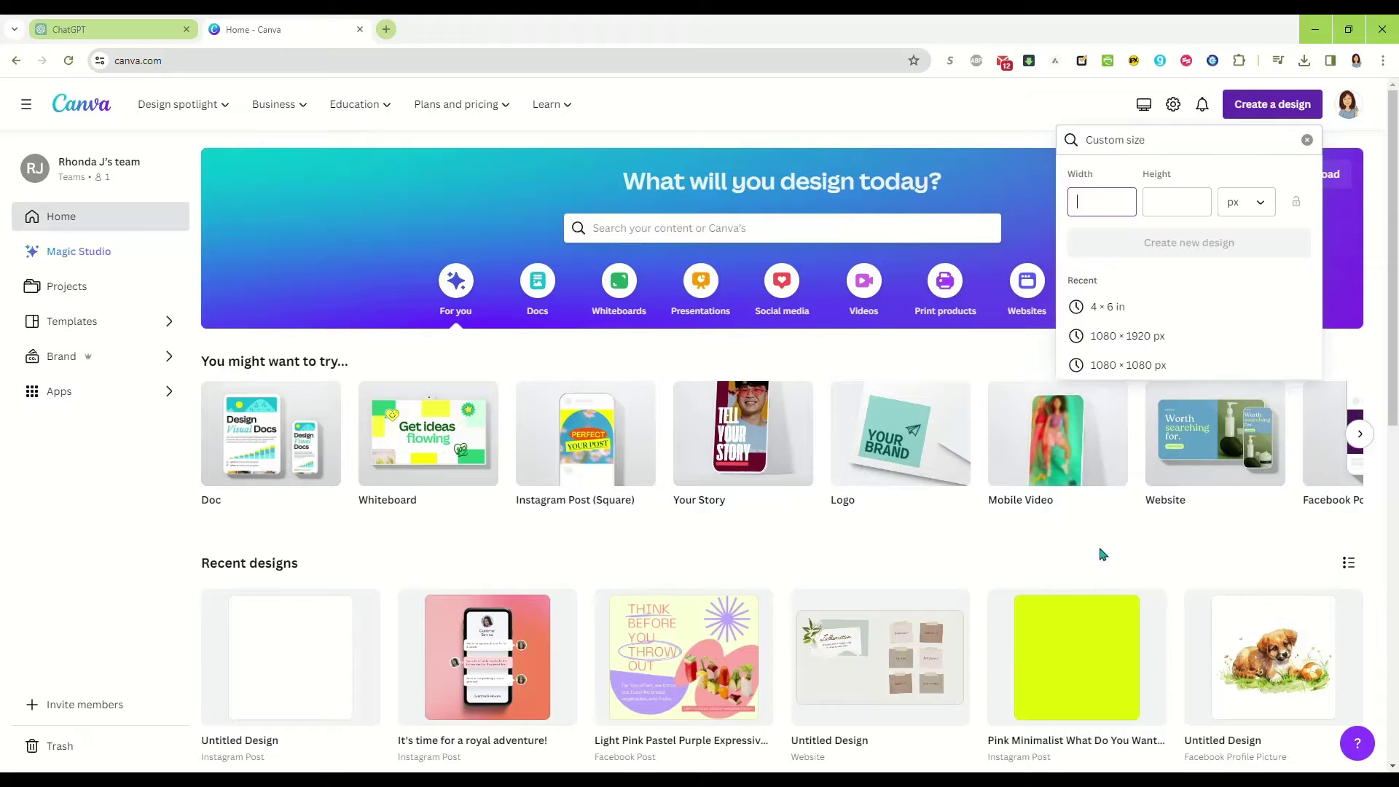
click(1246, 213)
click(1235, 280)
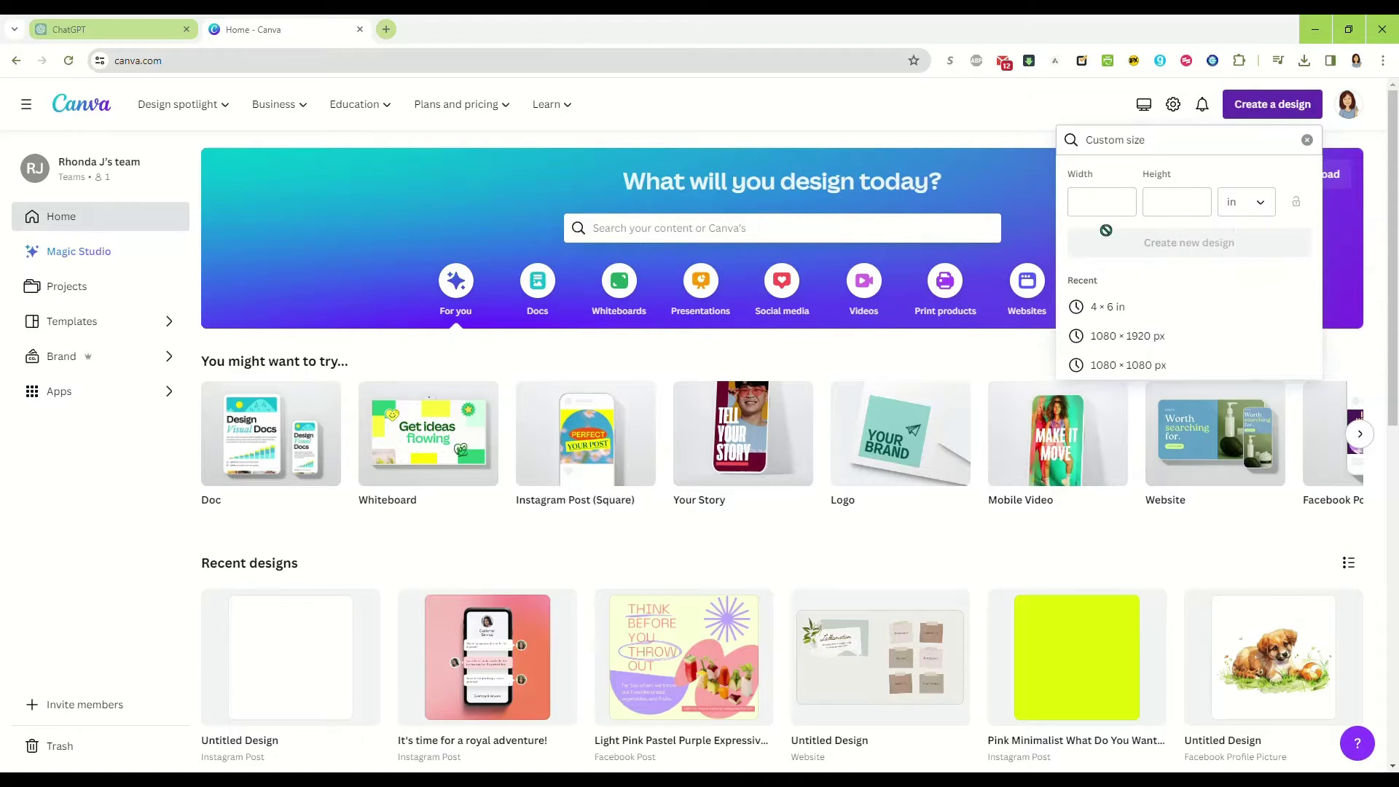
click(1108, 206)
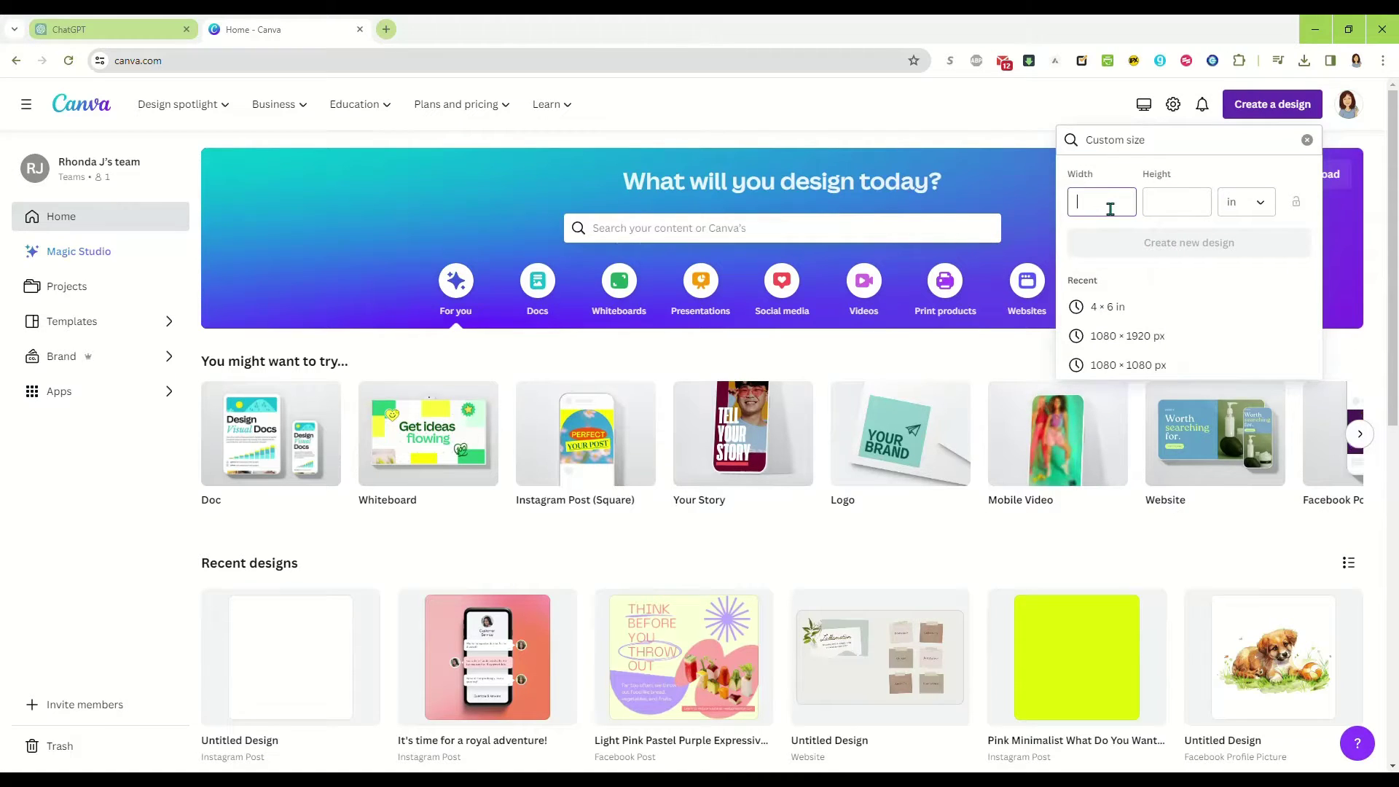
text(4)
click(1180, 202)
click(1180, 201)
text(6)
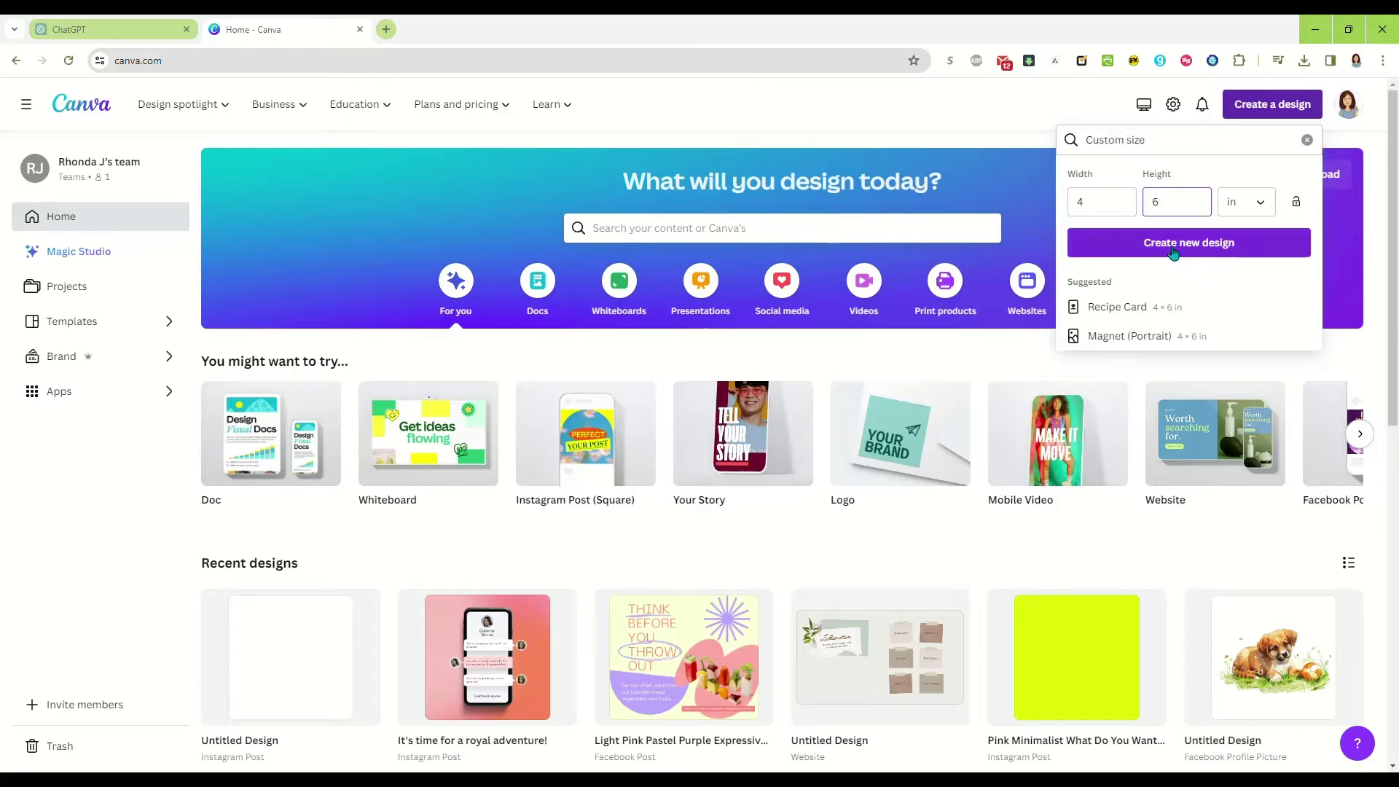
click(1172, 251)
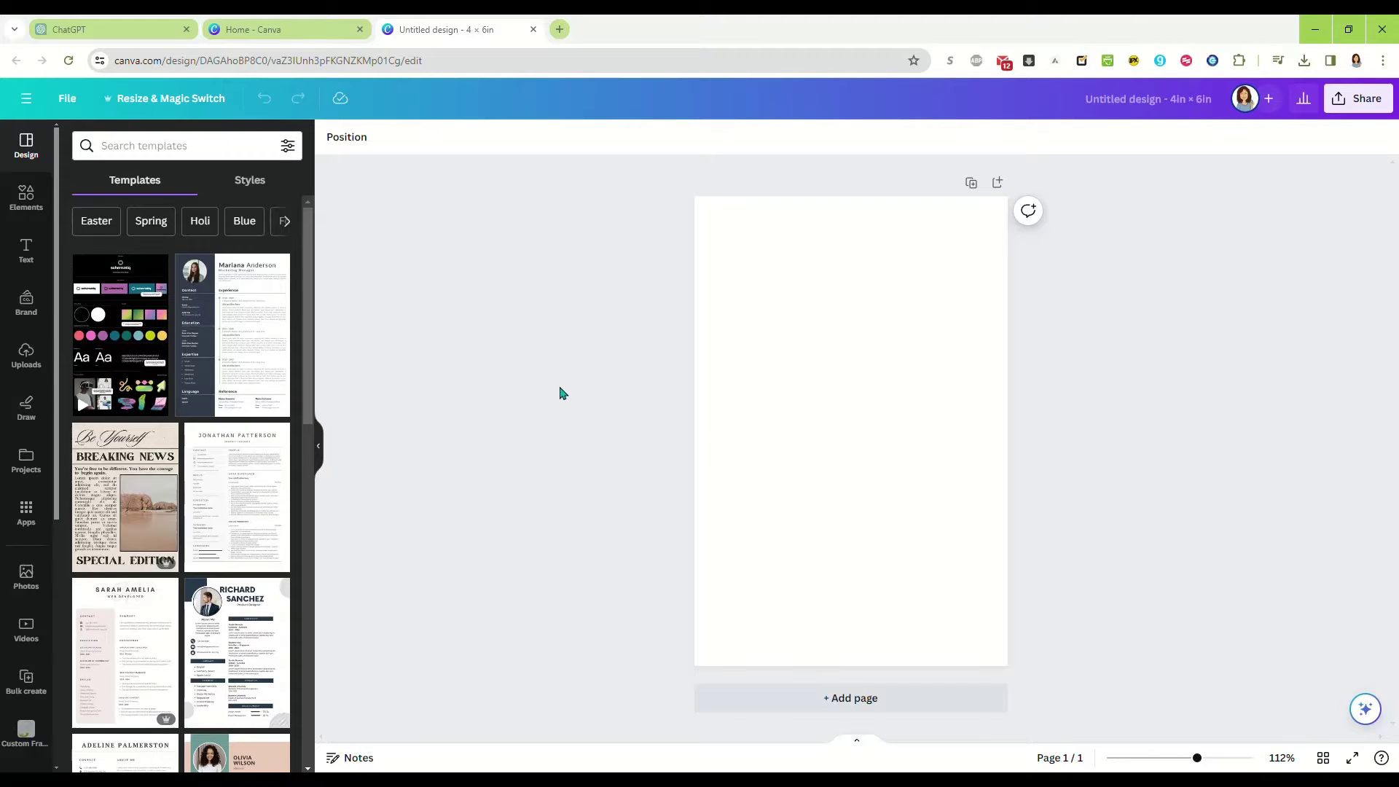
Ask ChatGPT for 30 positive affirmations in a single-column table with no numbers or bullets.
click(122, 31)
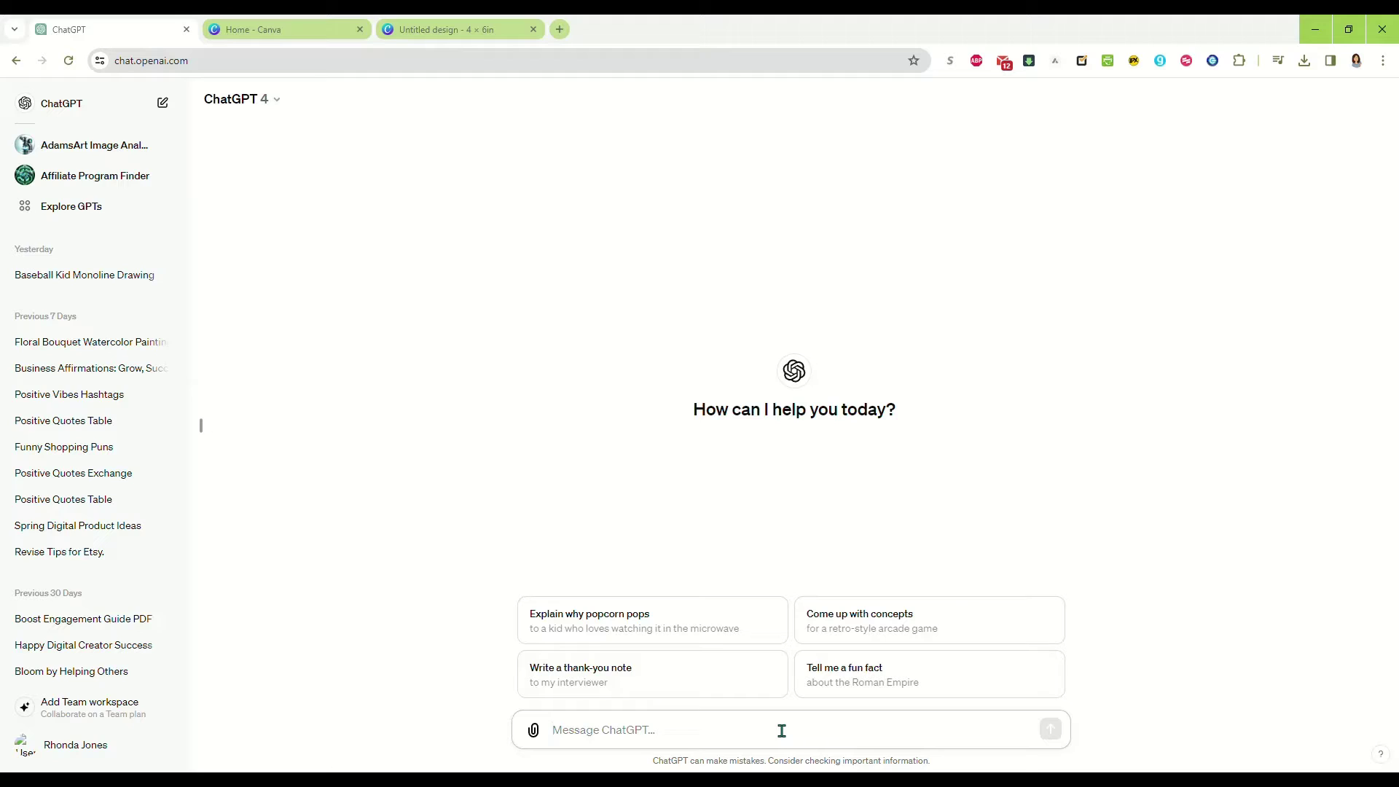
text(30)
key(BackSpace)
key(BackSpace)
text(G)
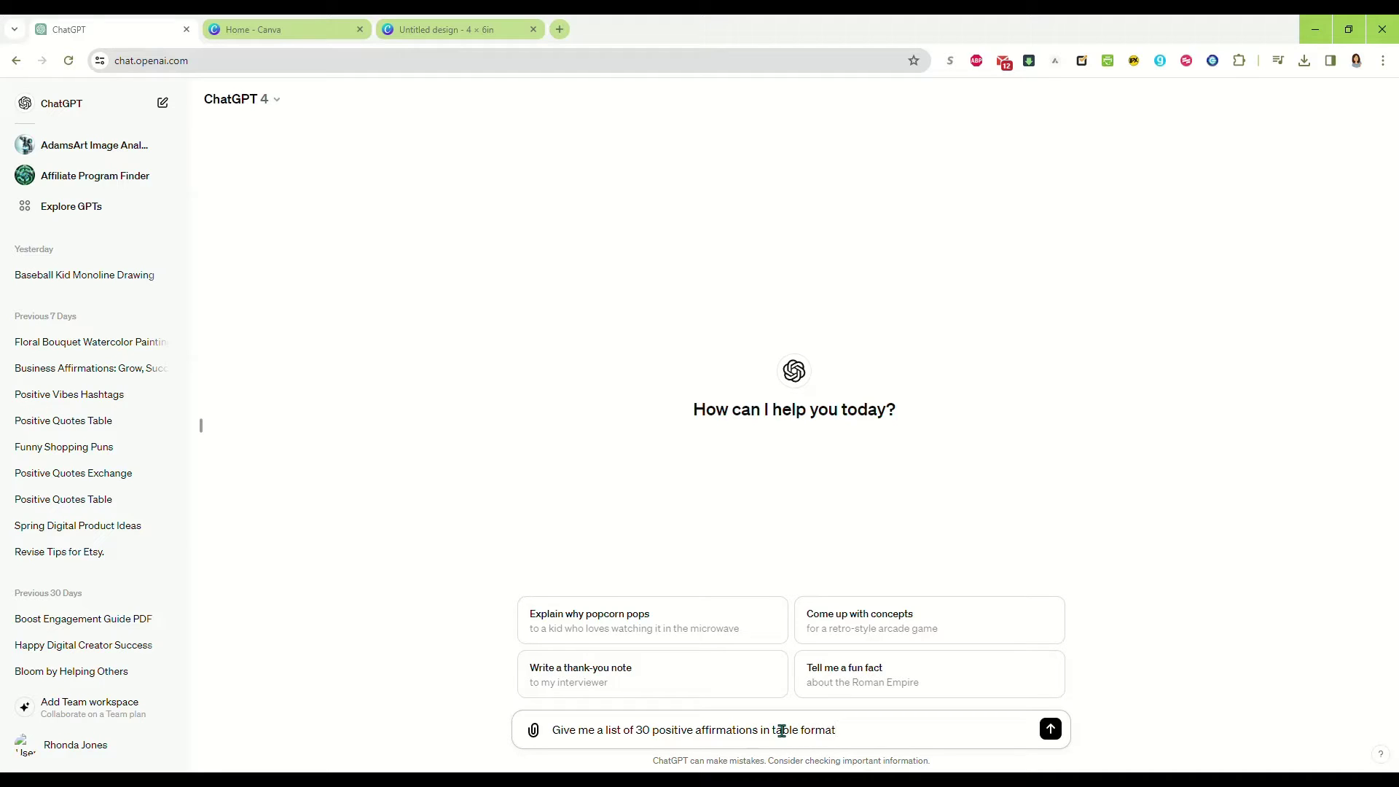
text(Make it a single)
text(column and use no numbers or bullet points)
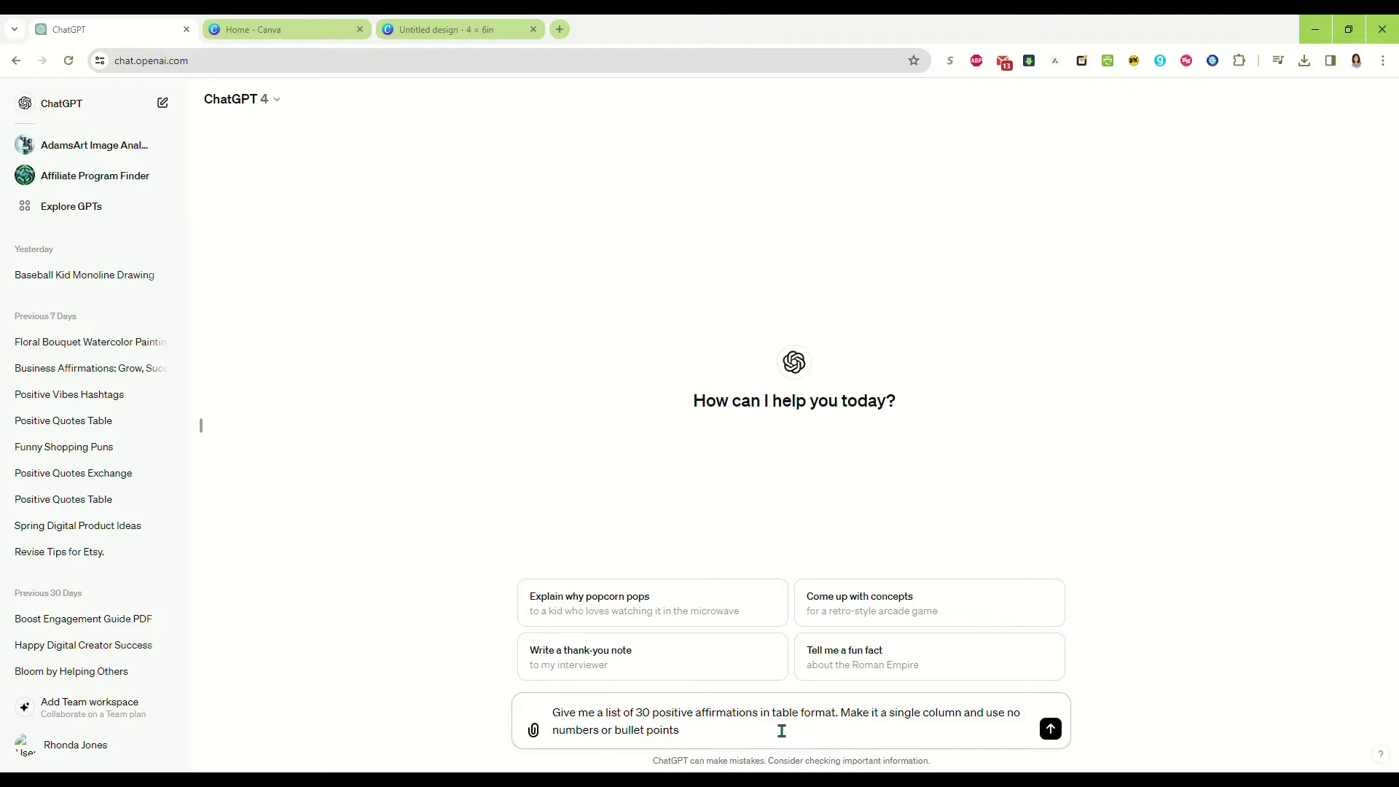
key(Return)
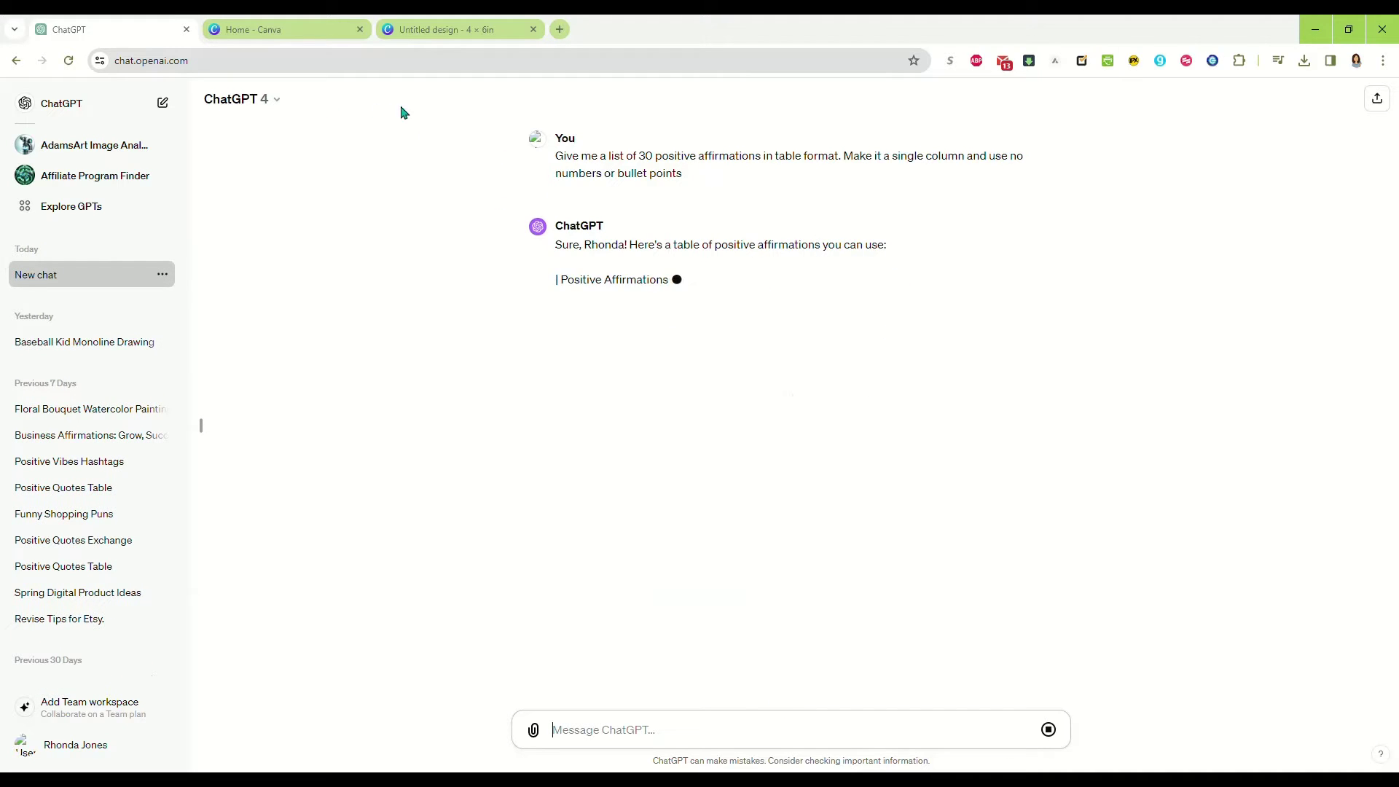
Search Canva's Elements for 'watercolor background' and show all matching graphics.
click(430, 32)
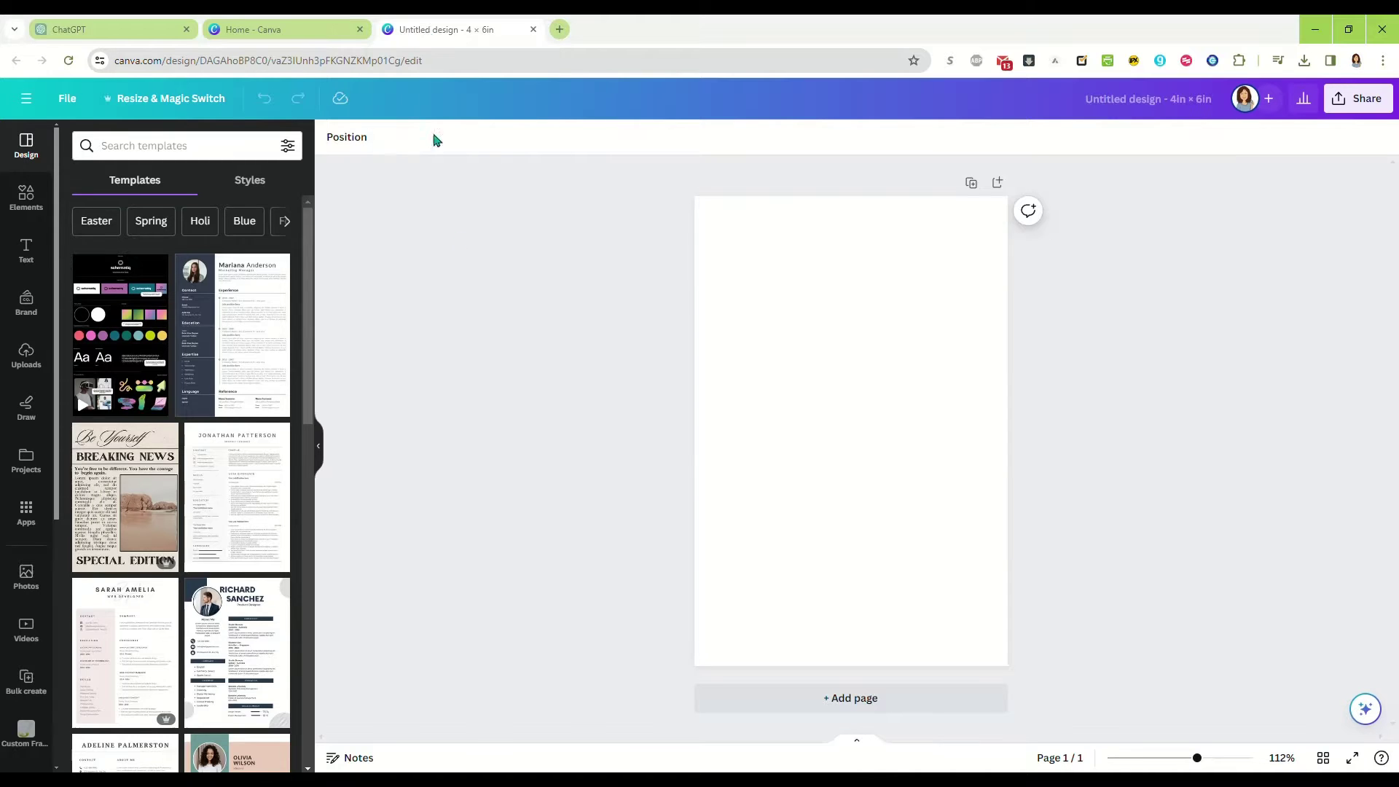
click(27, 195)
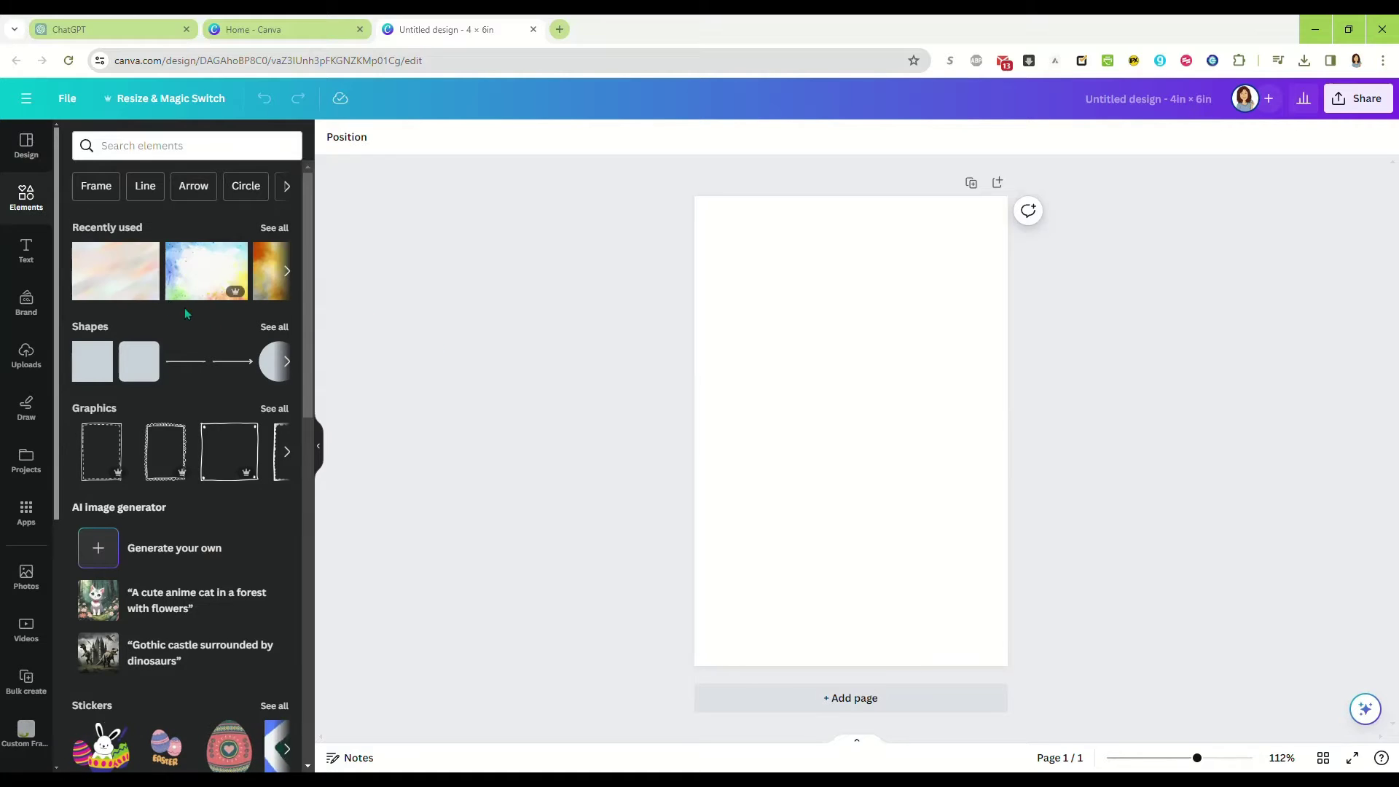
click(181, 145)
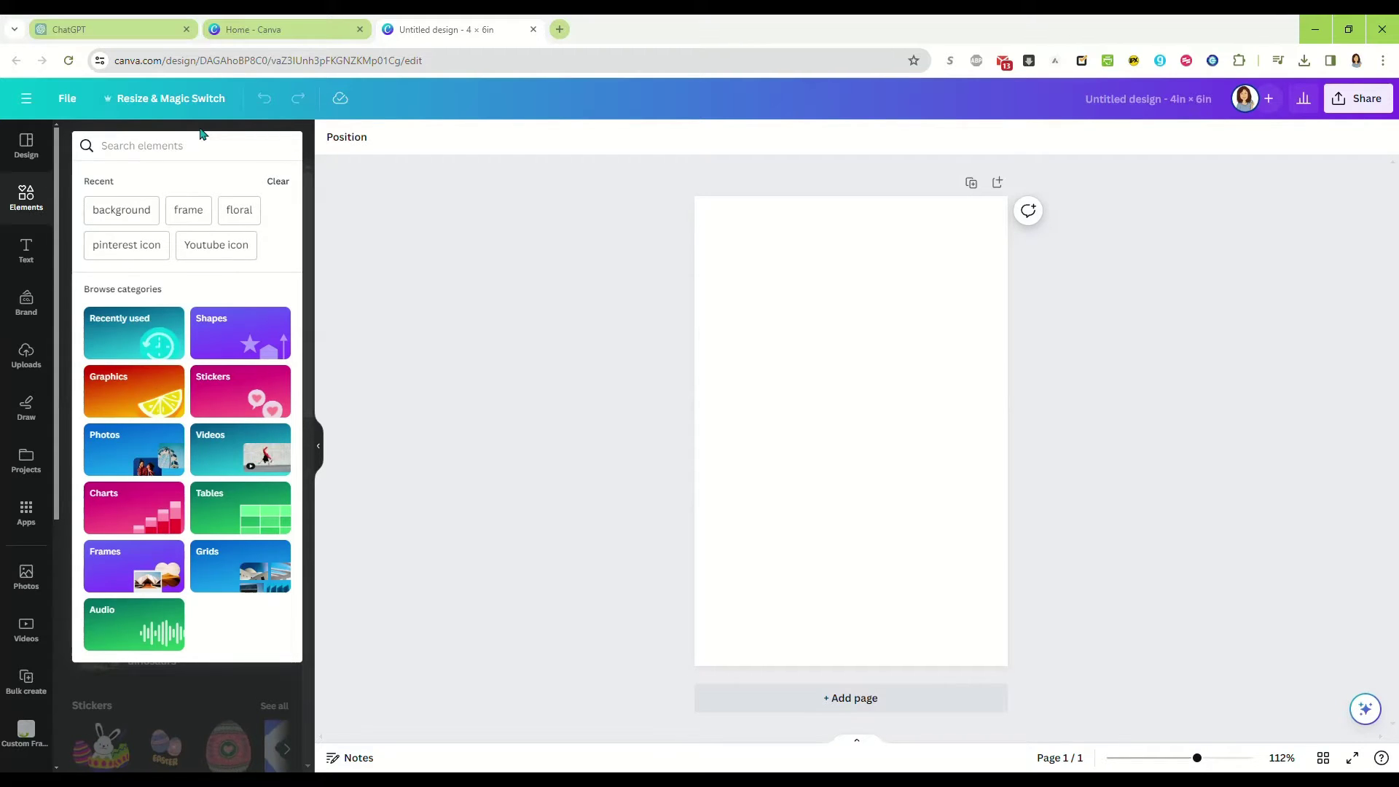
text(water)
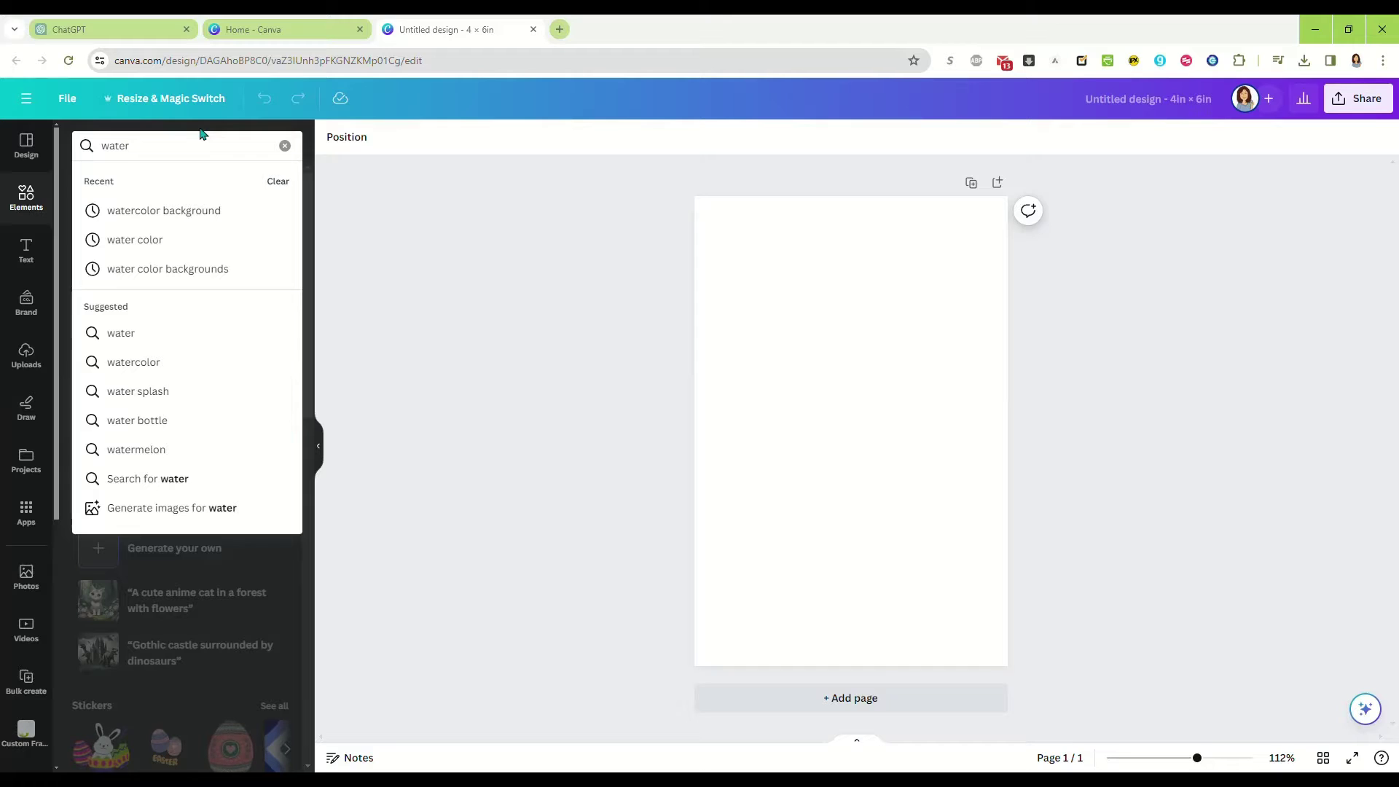
click(191, 212)
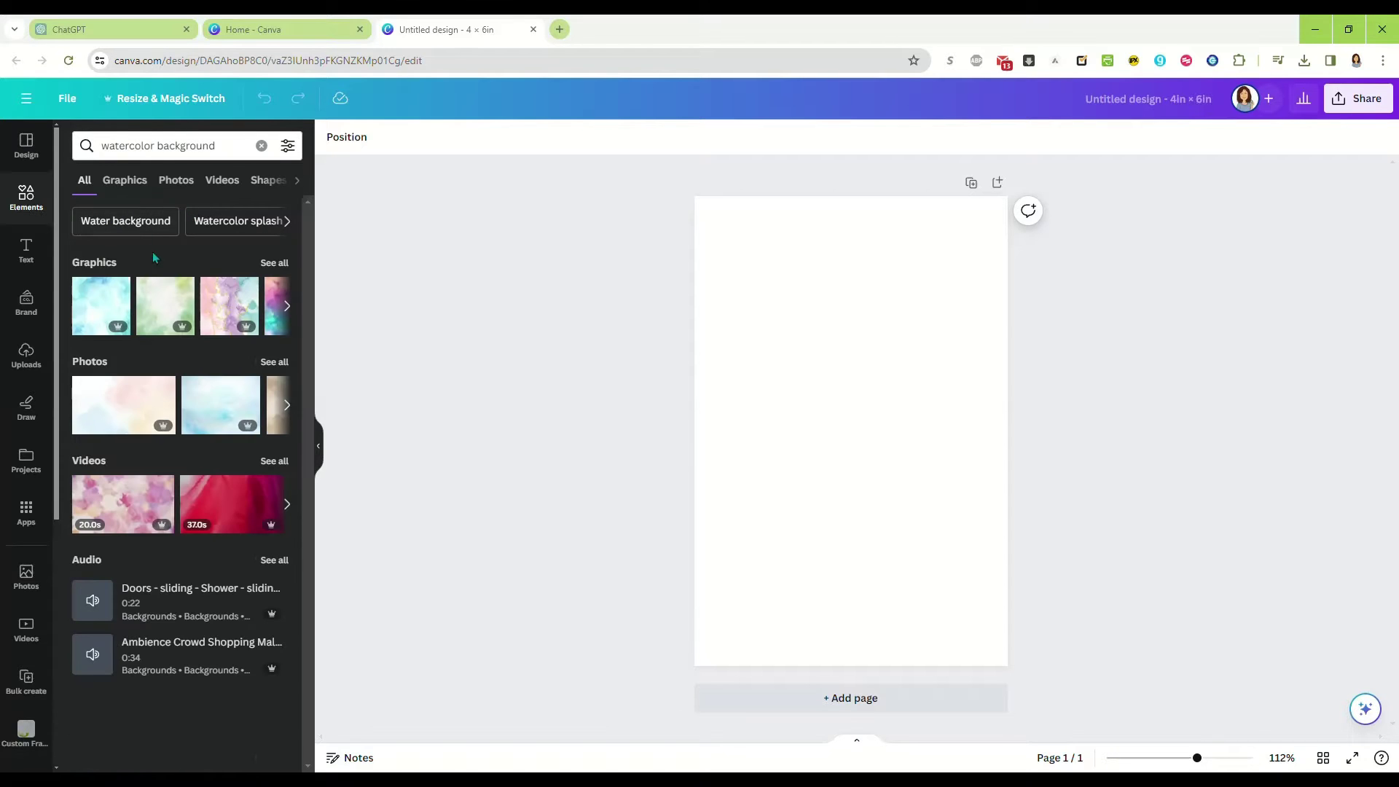
click(274, 262)
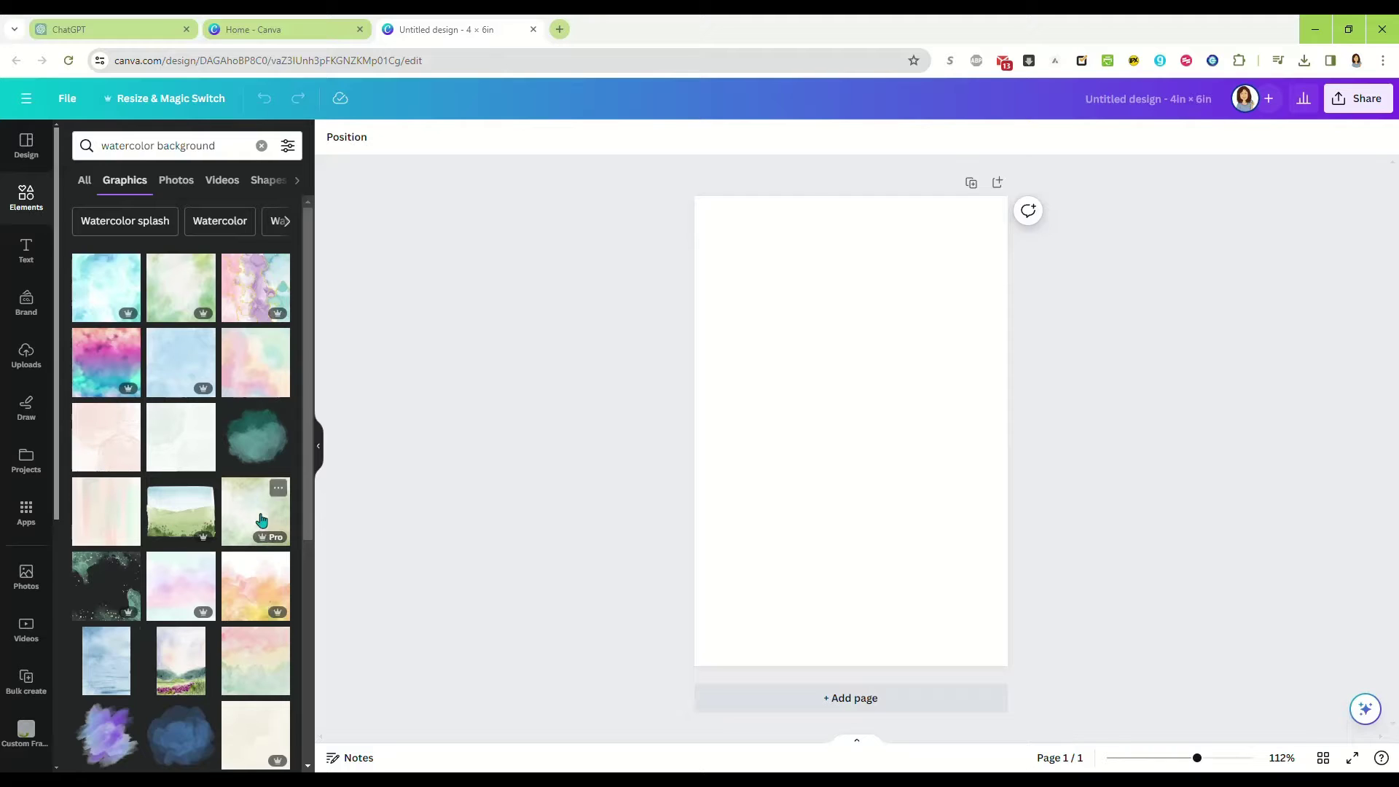
Filter the watercolor graphics results to Free only and browse them.
click(288, 146)
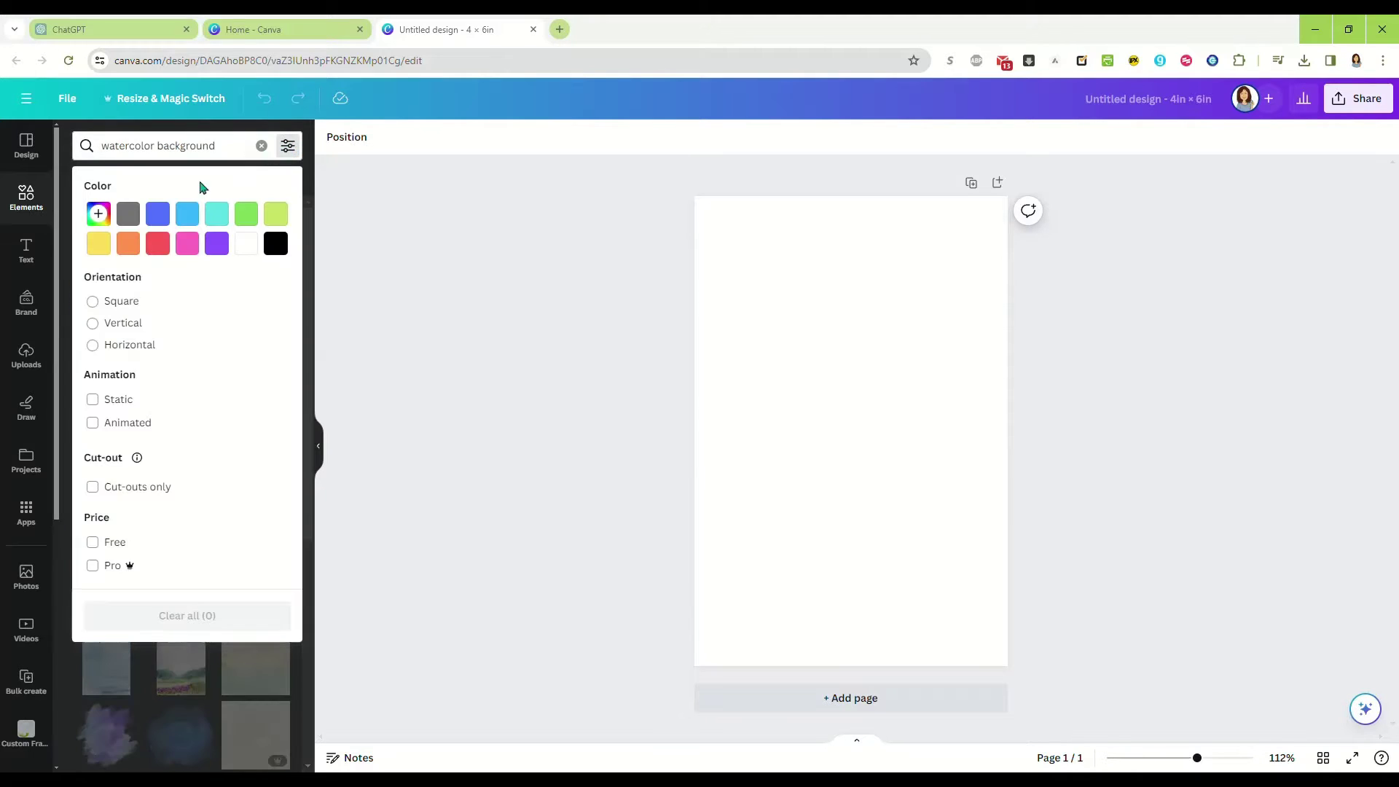
click(113, 542)
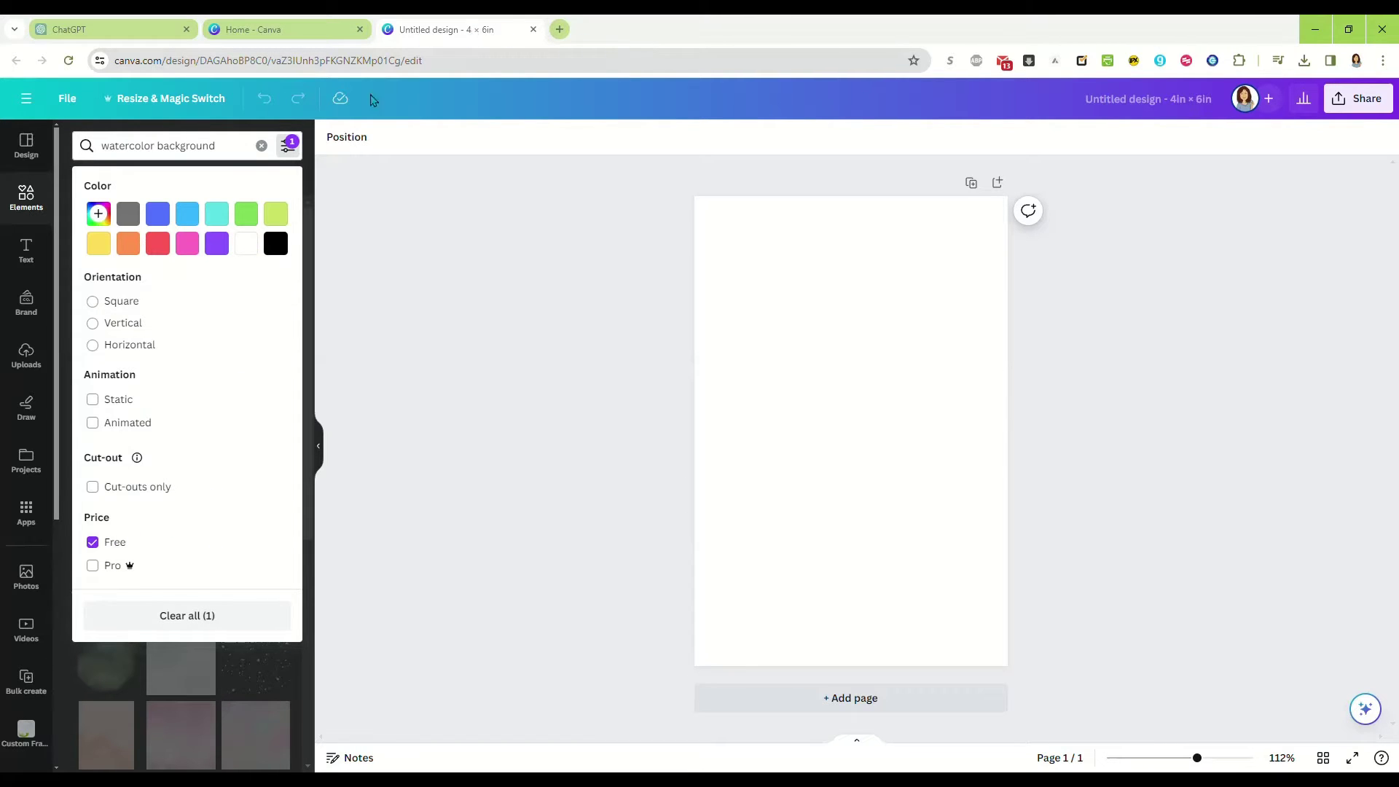
click(338, 241)
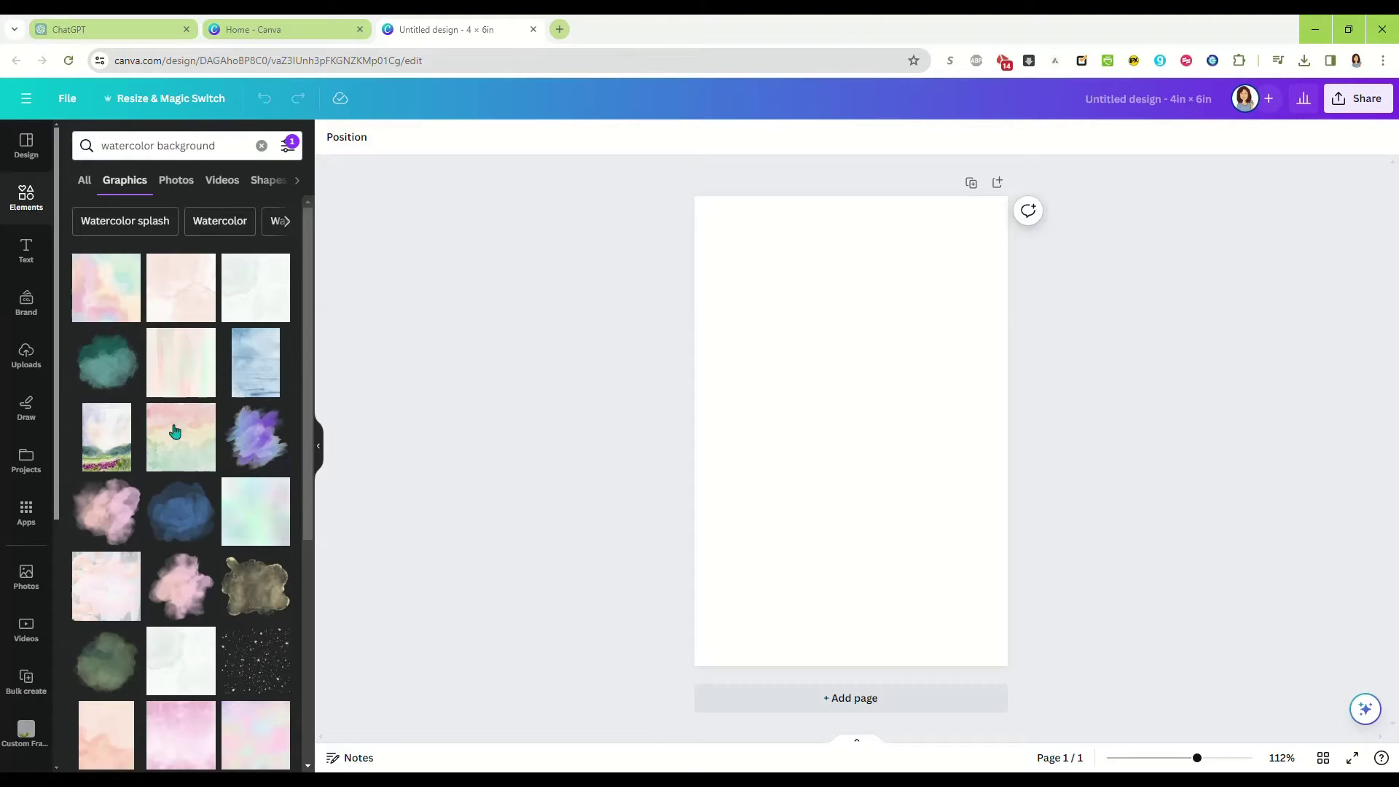
click(285, 149)
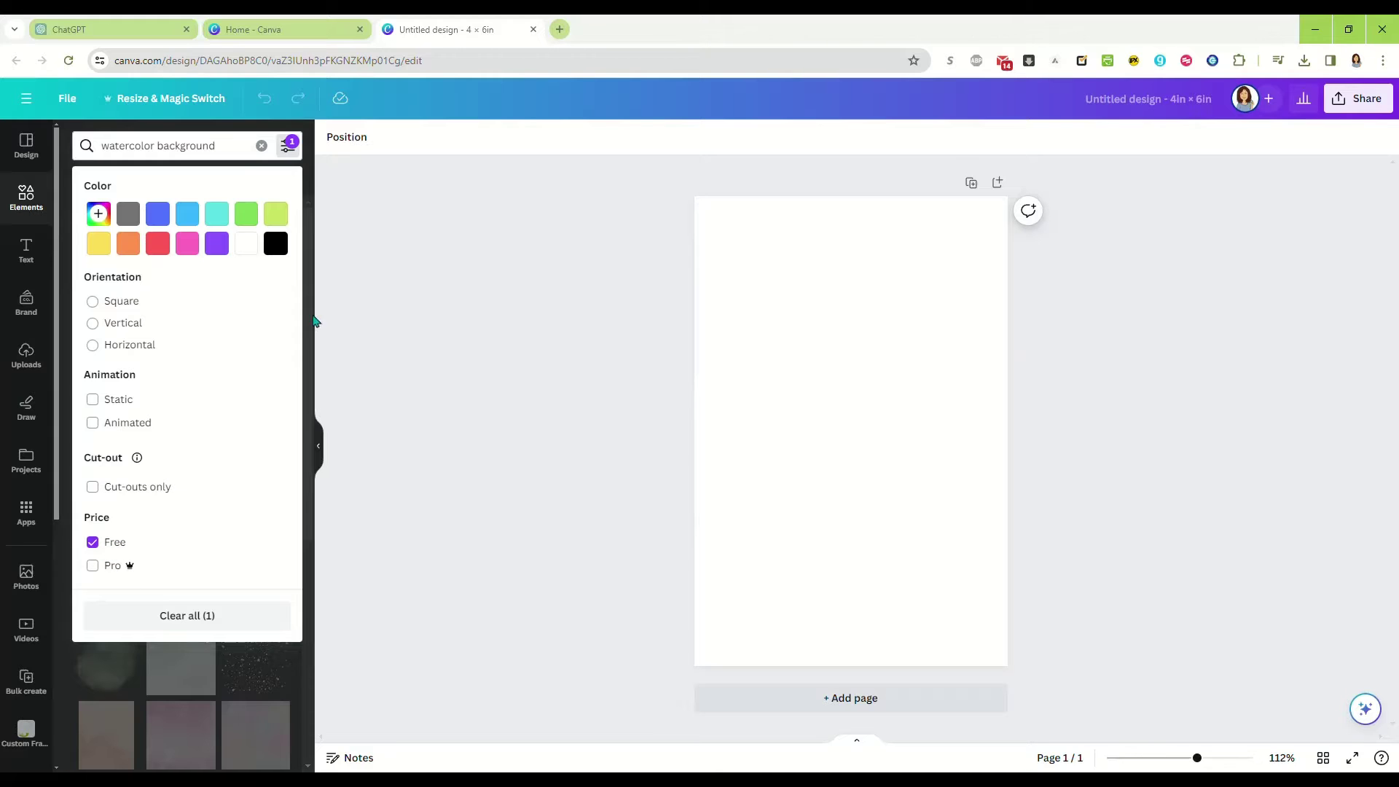
click(364, 252)
scroll(191, 459, down, 2)
scroll(187, 481, down, 3)
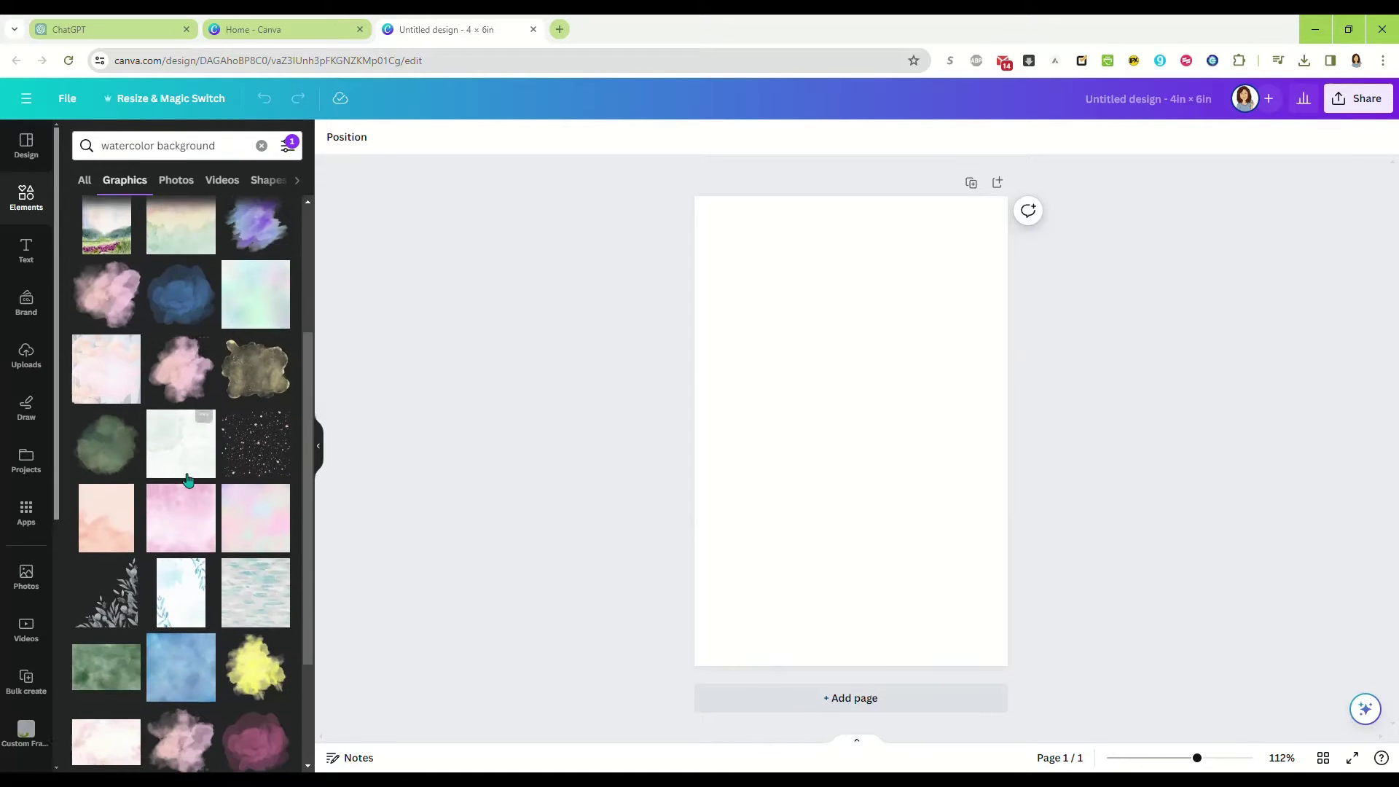
Add the blue leafy watercolor graphic and set it as the page background.
click(181, 524)
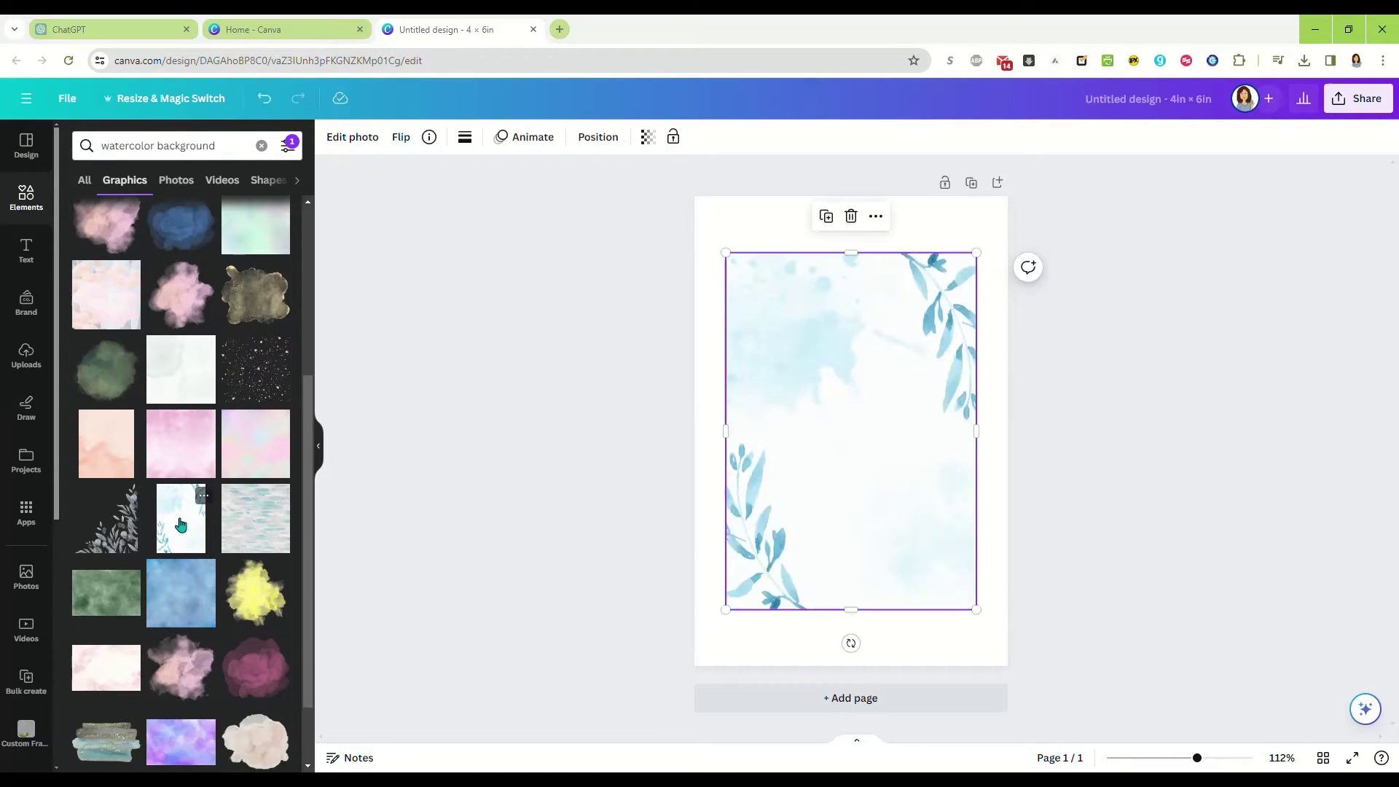
drag(724, 255, 685, 196)
right_click(781, 309)
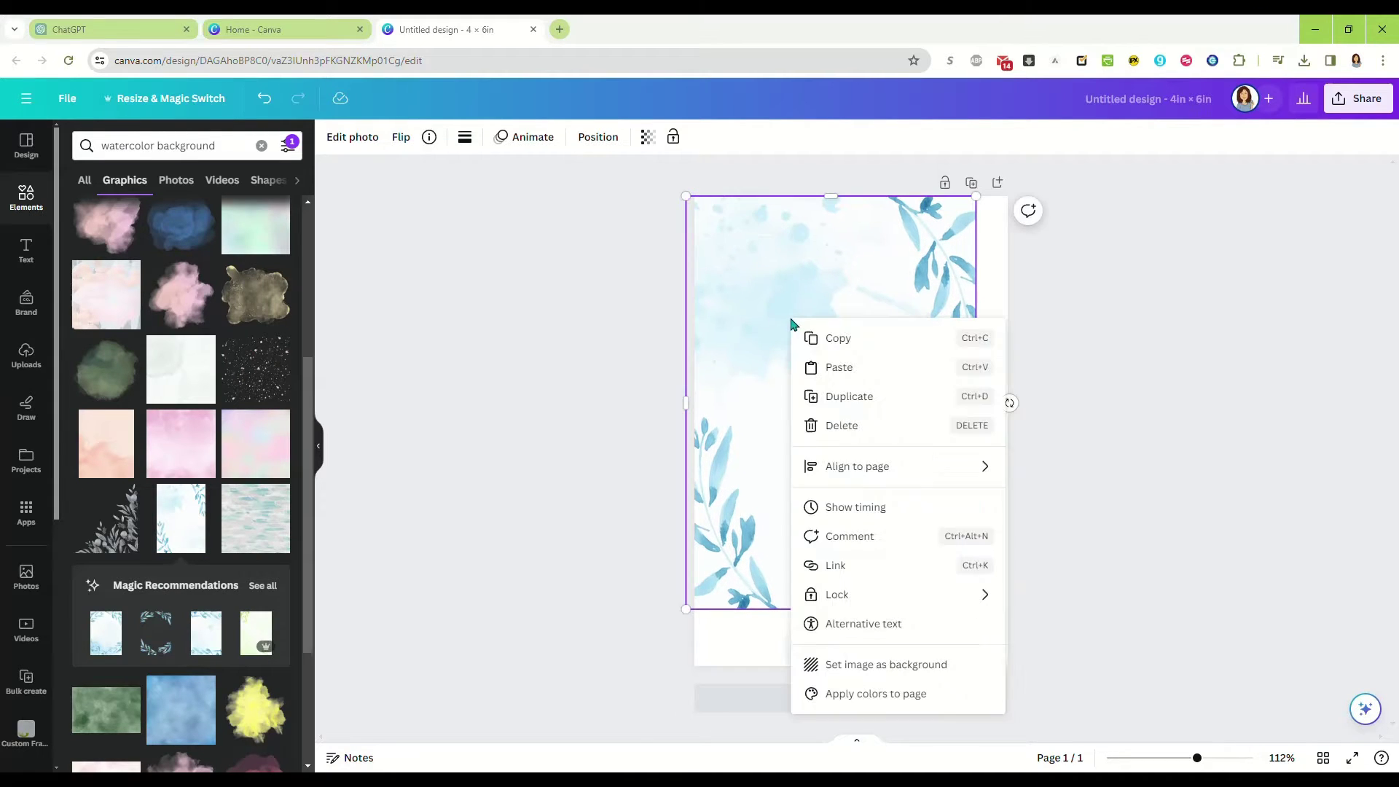
click(889, 663)
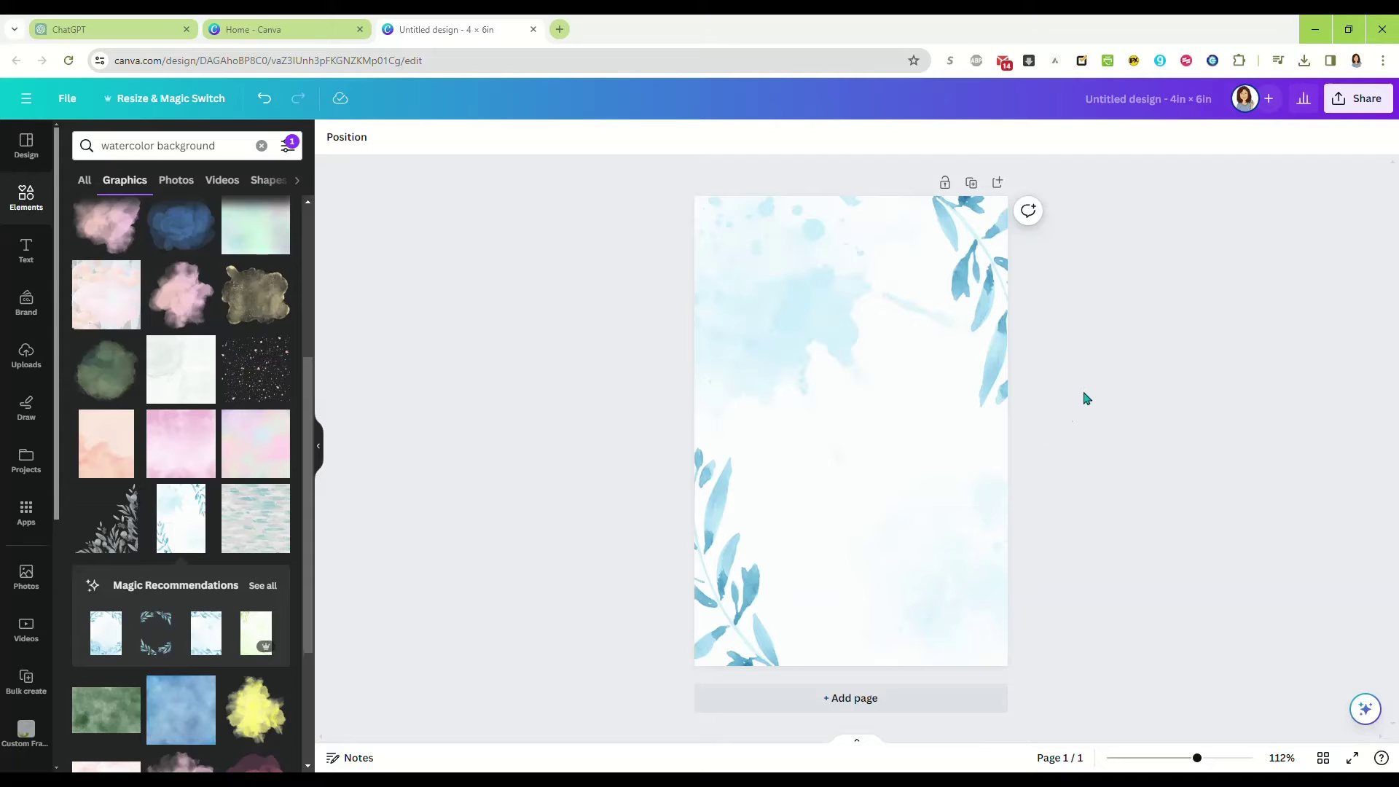
Place a grey leaf graphic in the bottom-right corner and a horizontally flipped copy bottom-left.
click(113, 539)
drag(931, 490, 963, 583)
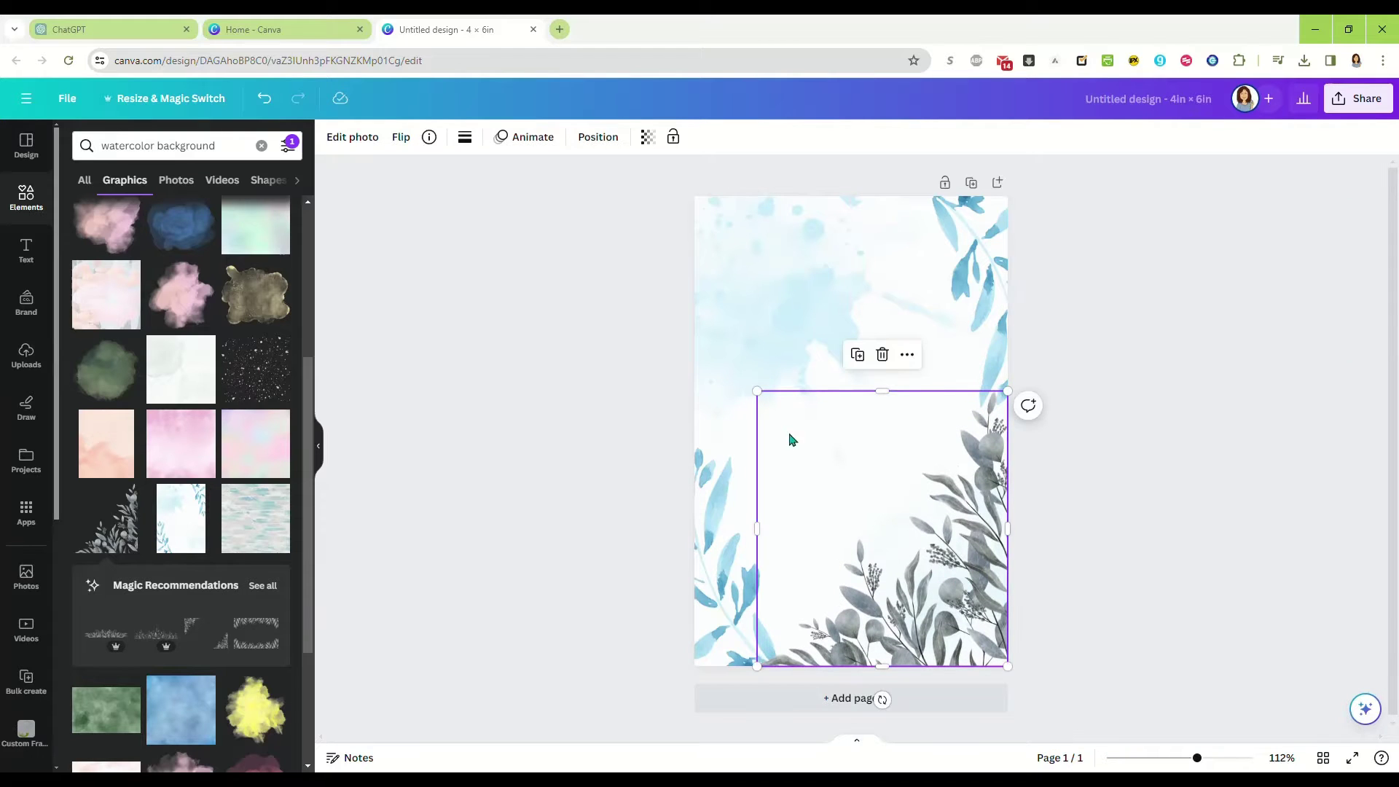
drag(754, 385, 872, 515)
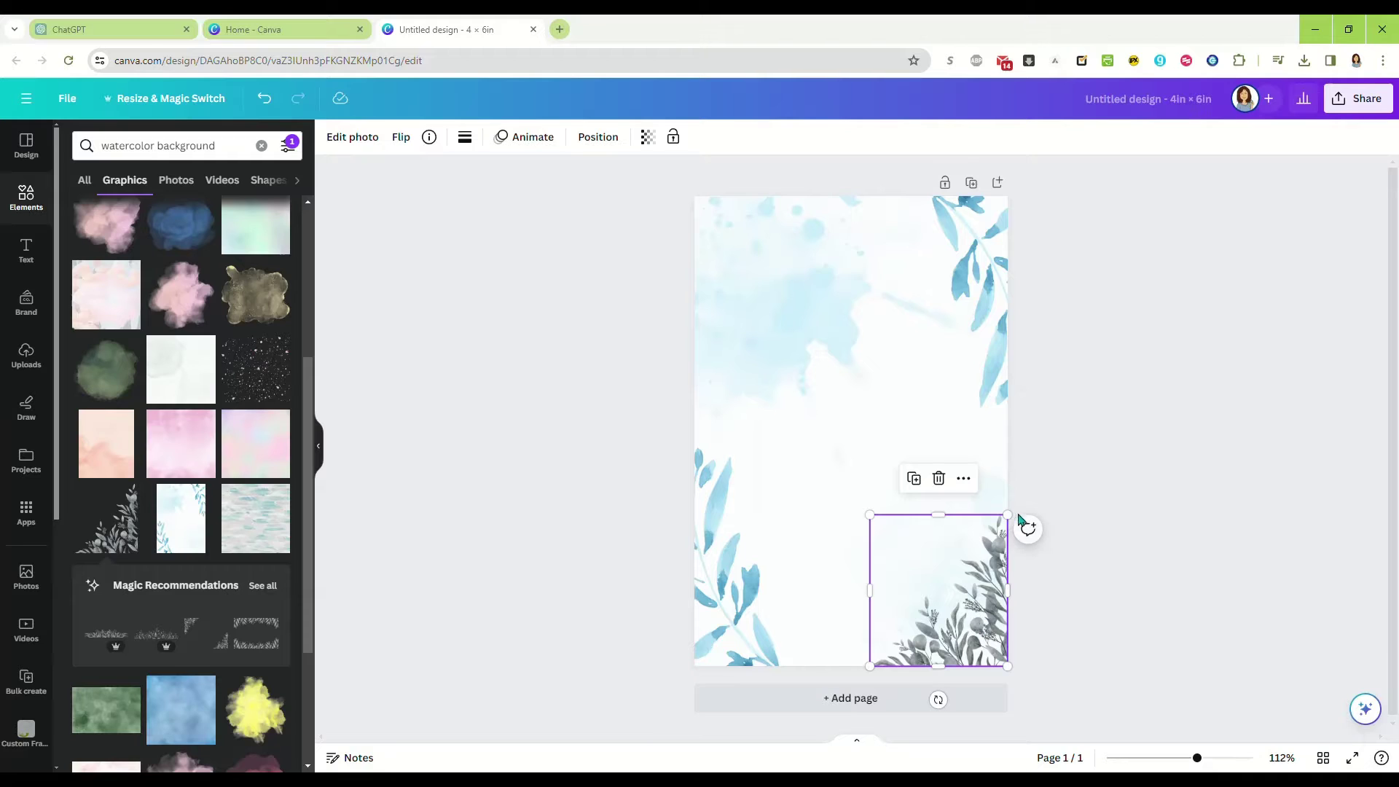
drag(1009, 510, 1062, 452)
mouse_move(946, 635)
mouse_down()
mouse_move(732, 645)
mouse_move(749, 619)
mouse_move(946, 625)
mouse_move(932, 625)
mouse_up()
key(ctrl+d)
click(401, 139)
click(412, 178)
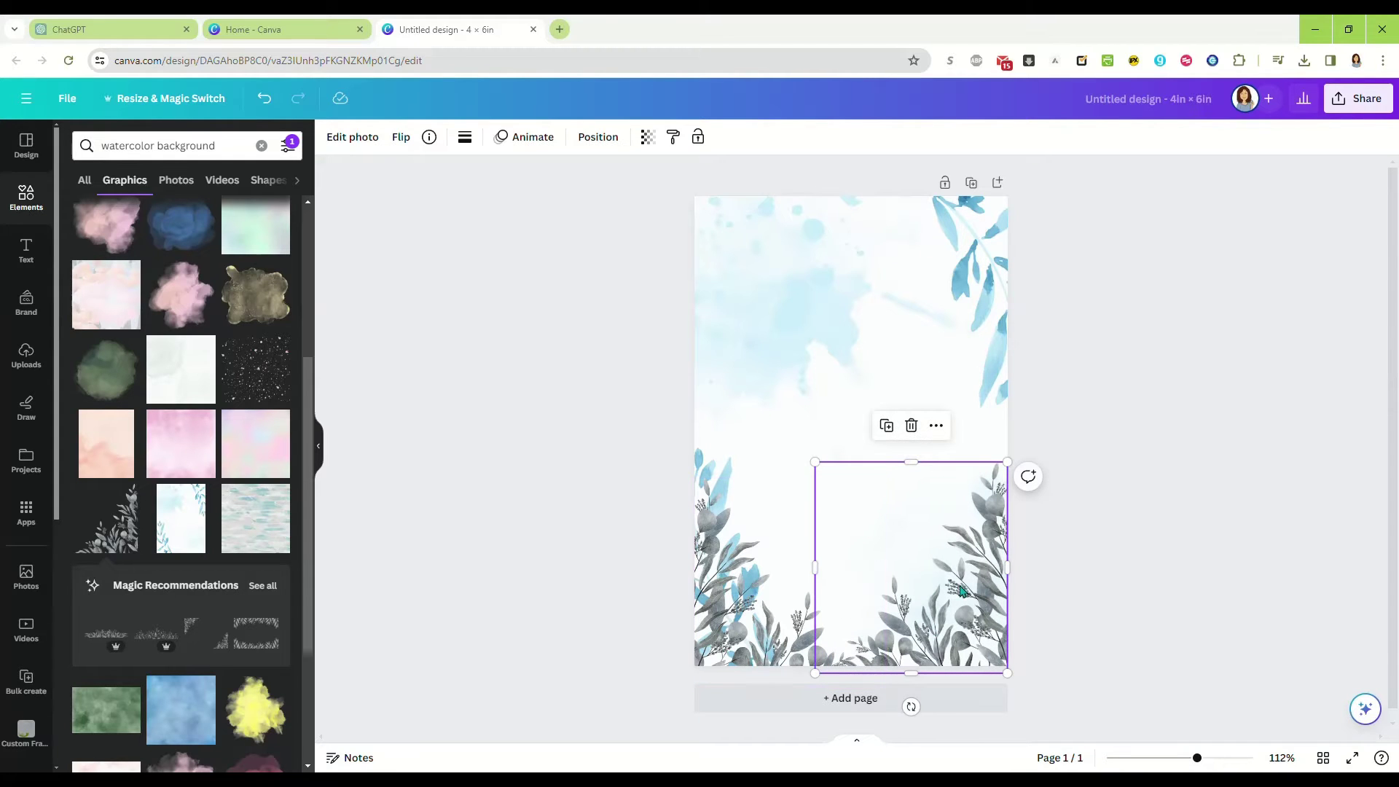
Replace the background with the pale green watercolor image set as page background.
click(914, 264)
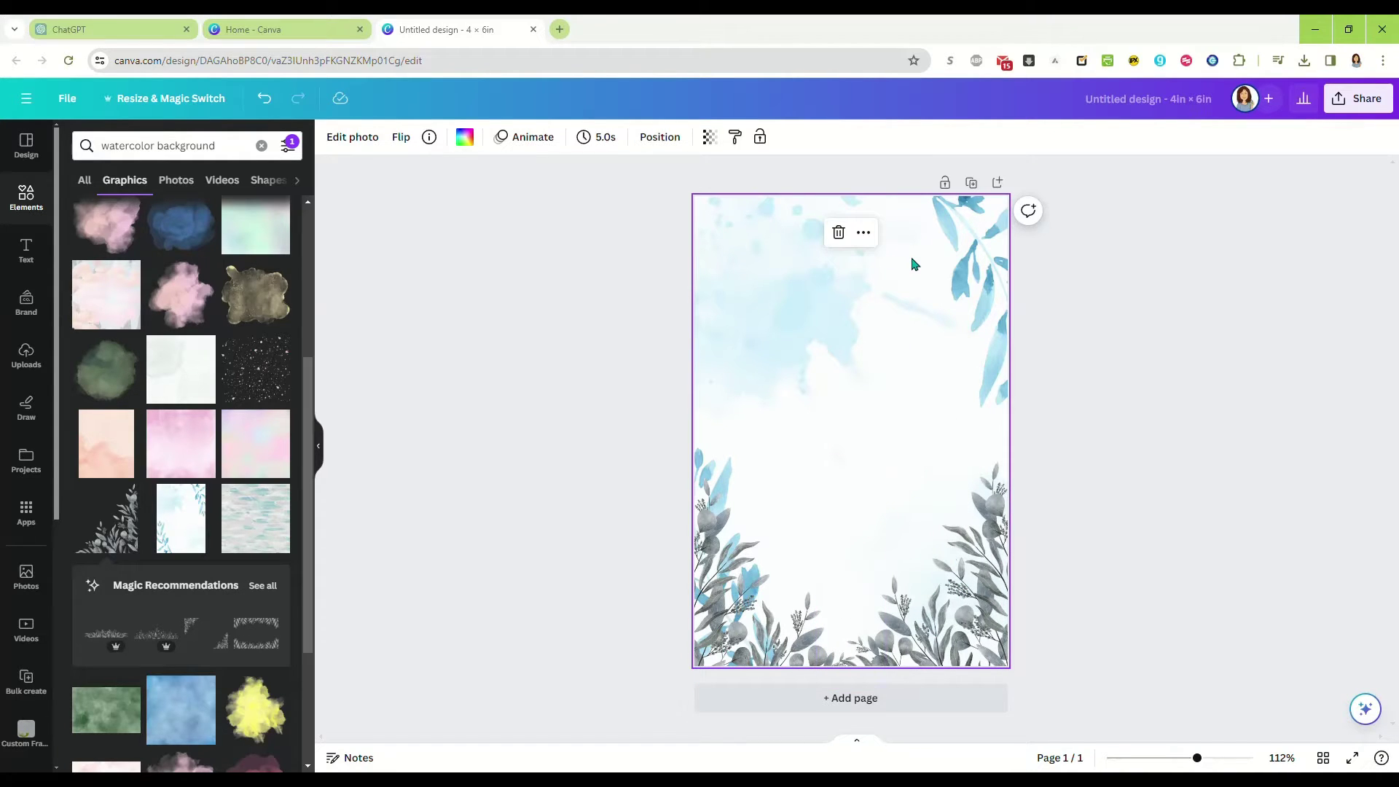
key(Delete)
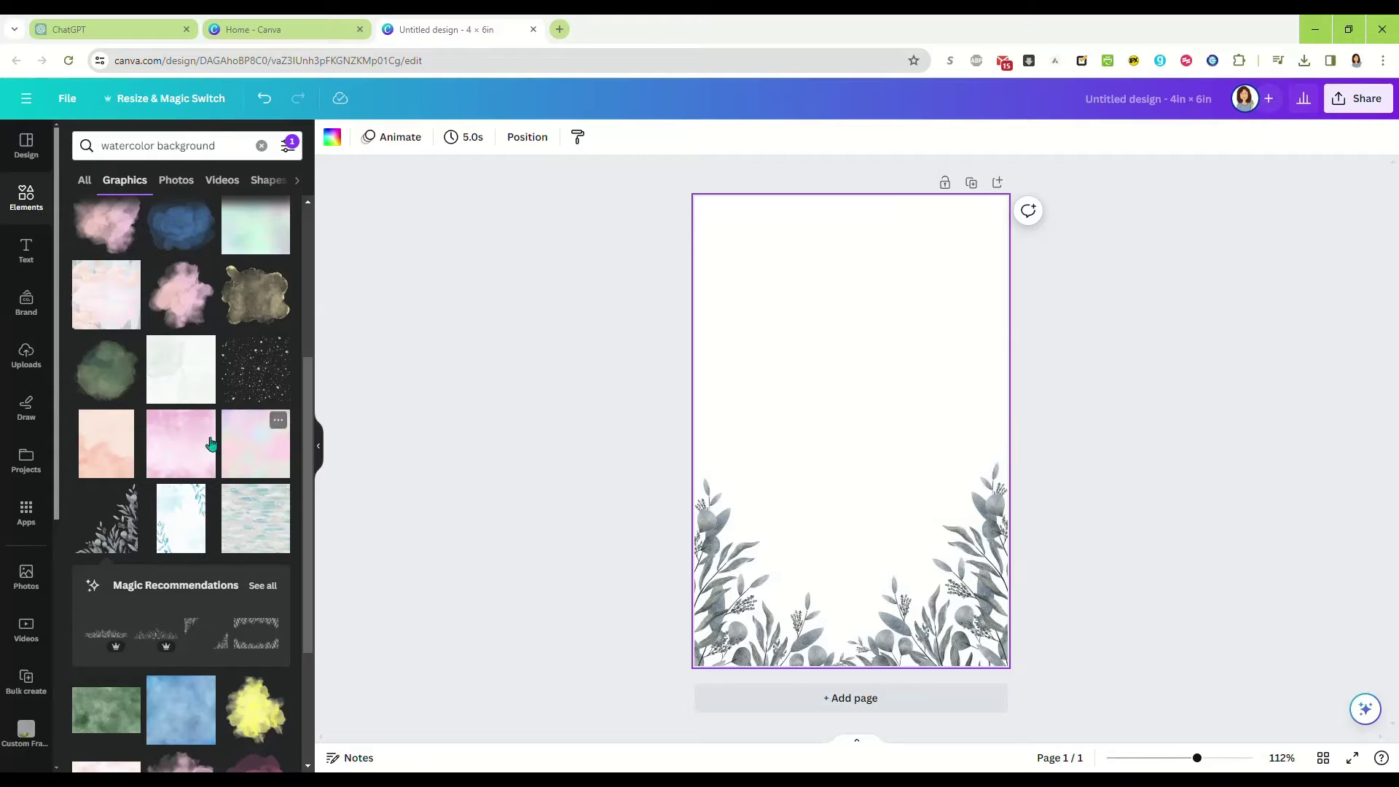
click(178, 378)
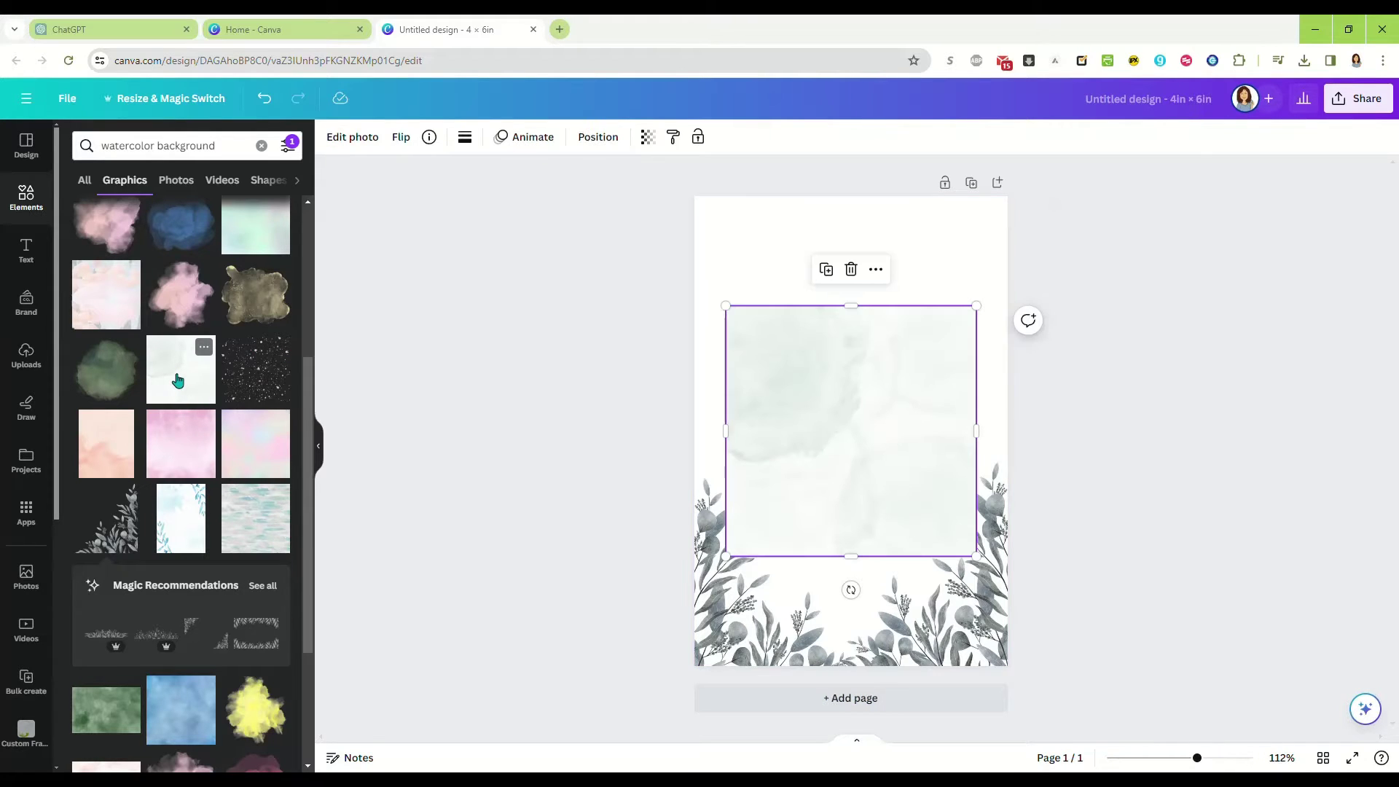
right_click(835, 385)
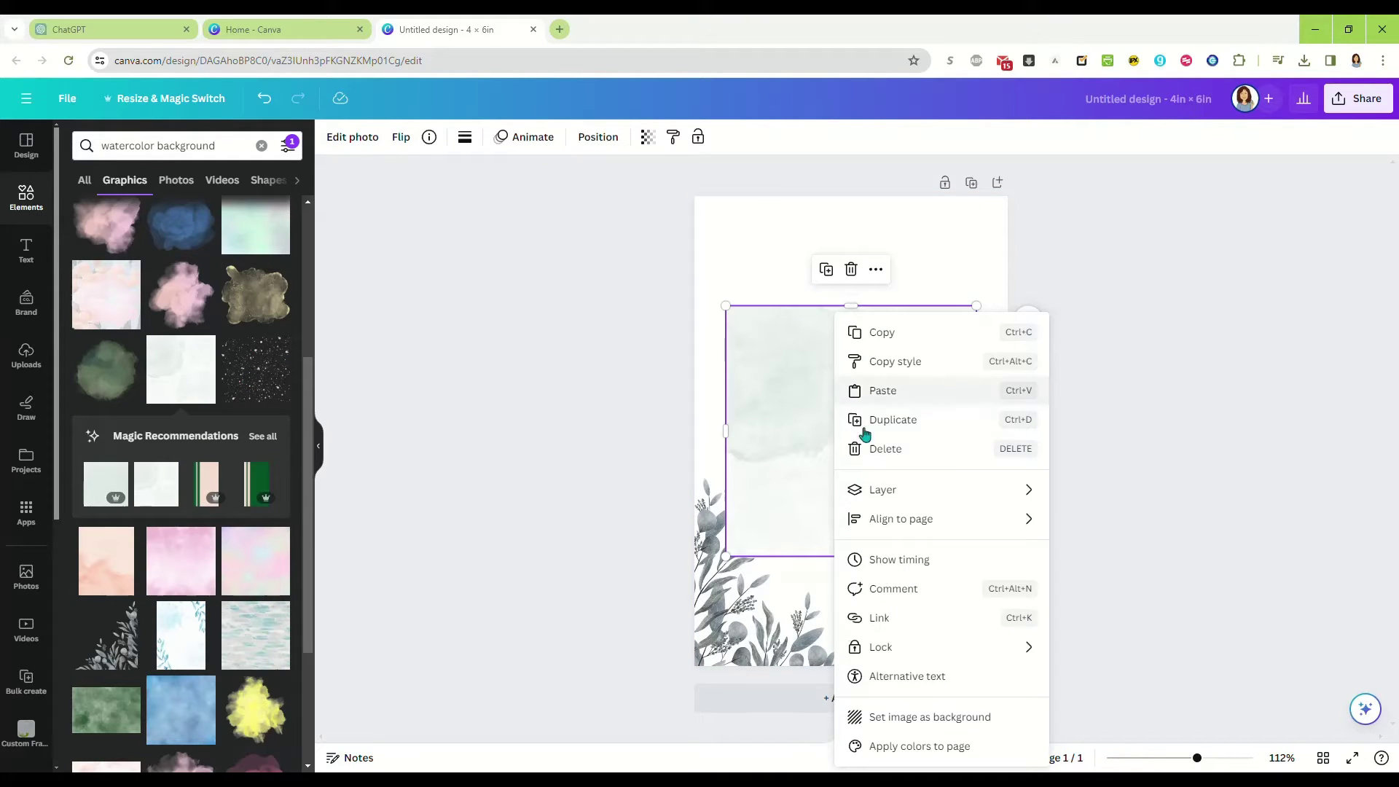
click(924, 716)
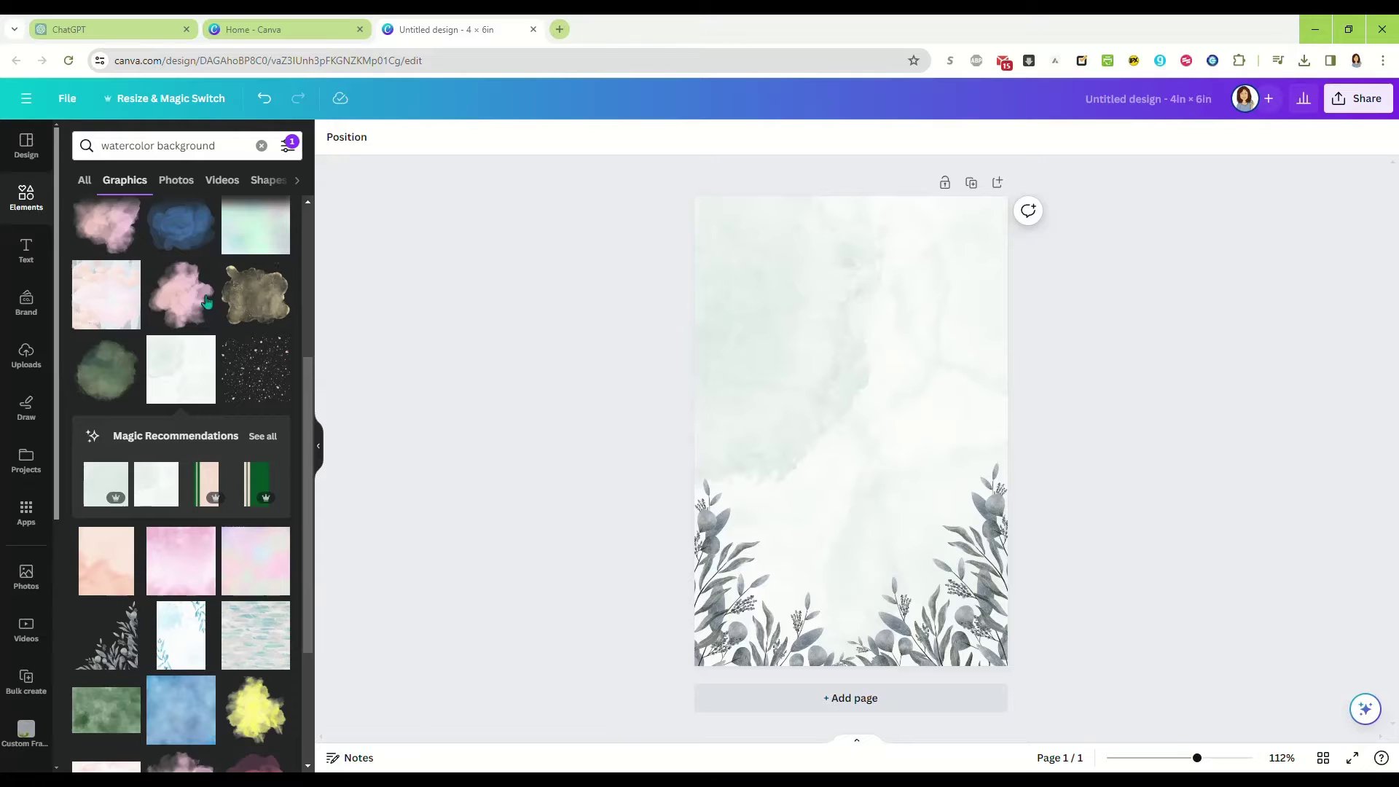
Add a subheading text box in the upper middle reading "A".
click(24, 251)
click(148, 301)
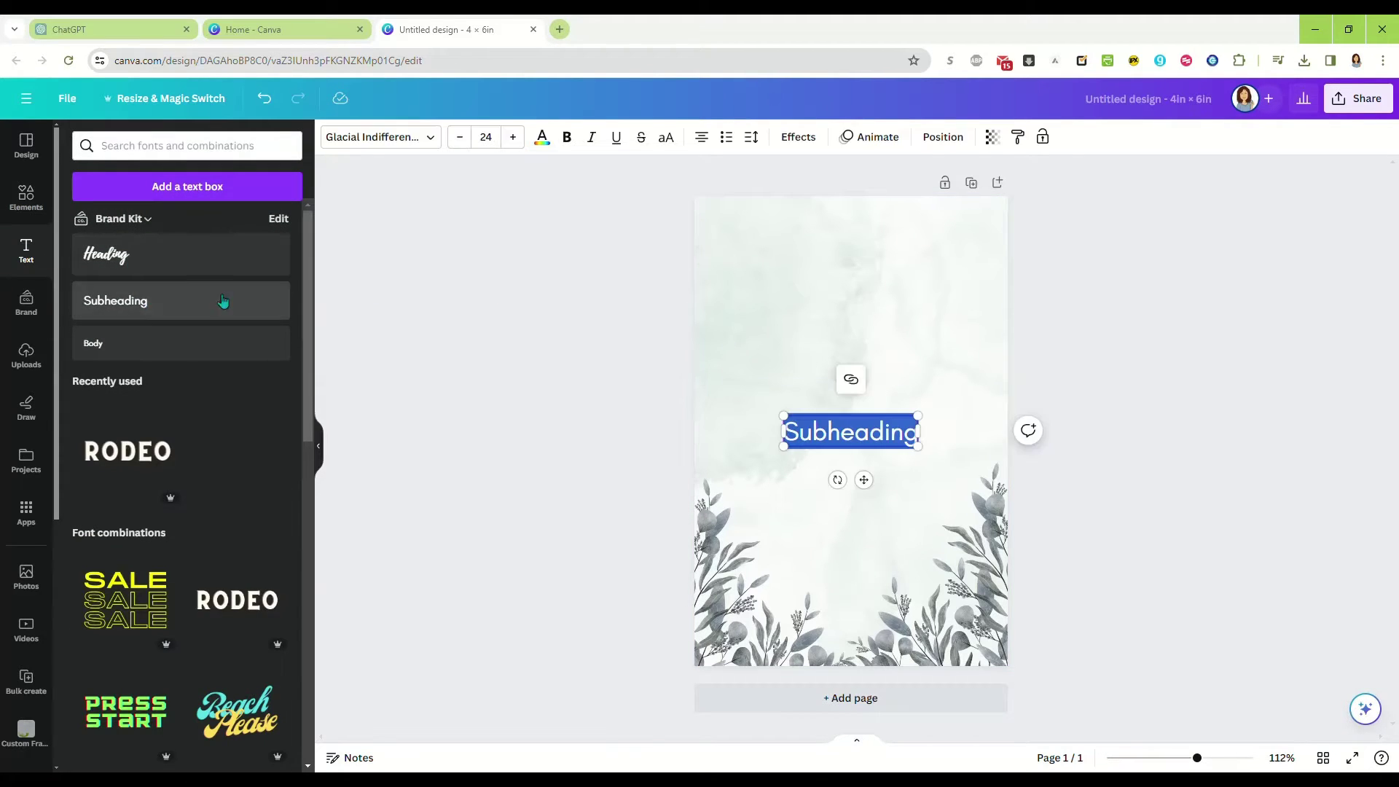
drag(866, 479, 865, 380)
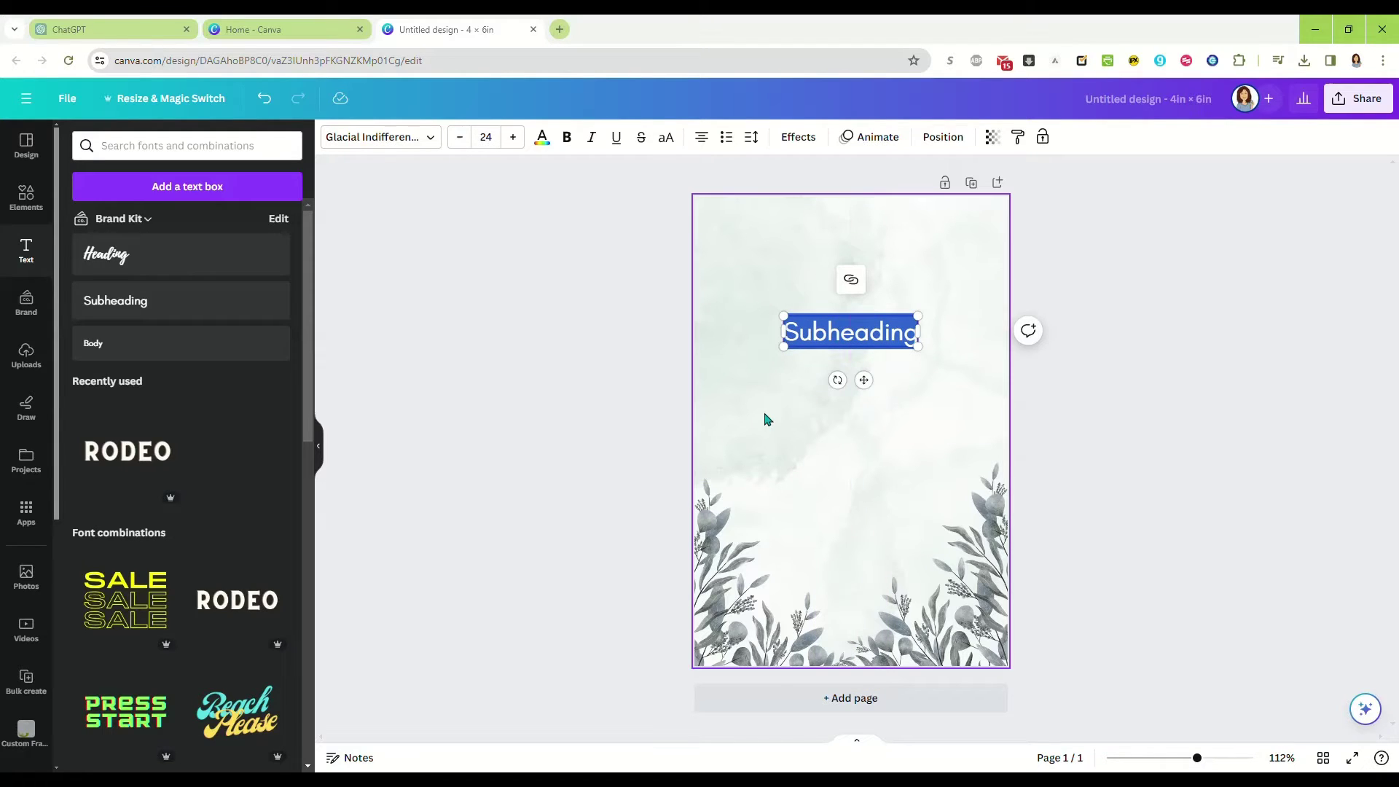
text(Aft)
key(BackSpace)
key(BackSpace)
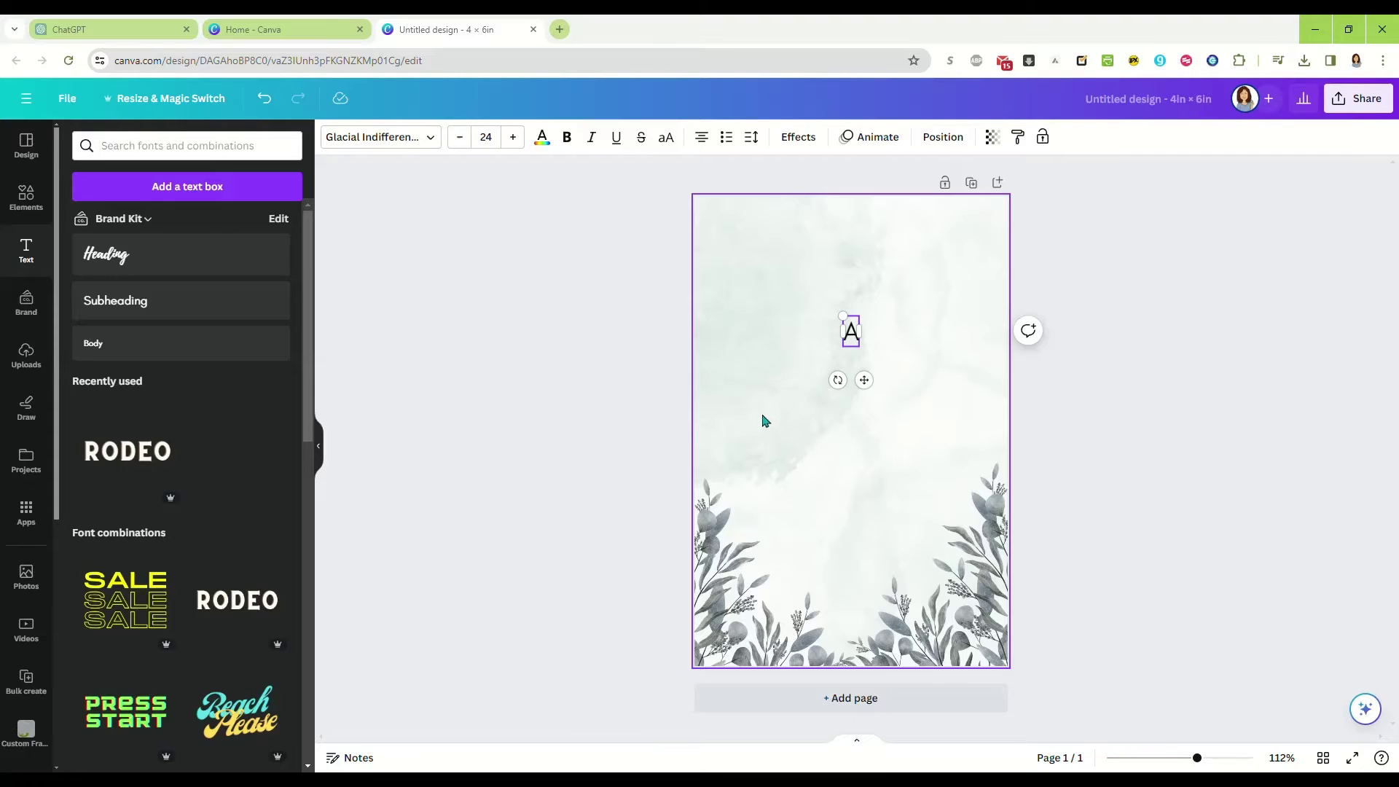
Copy "Challenges lead me to better opportunities." from ChatGPT's affirmations table.
click(115, 31)
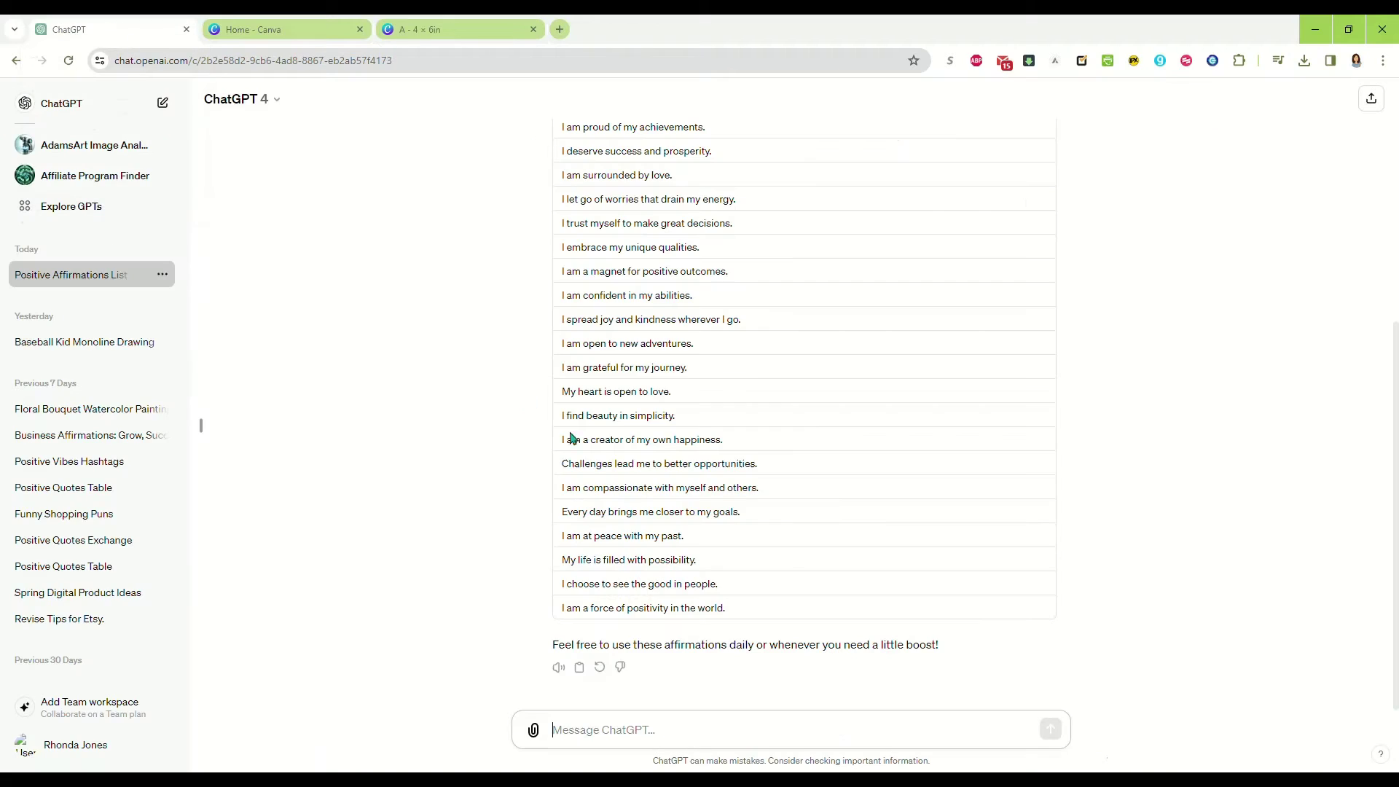
scroll(795, 574, up, 5)
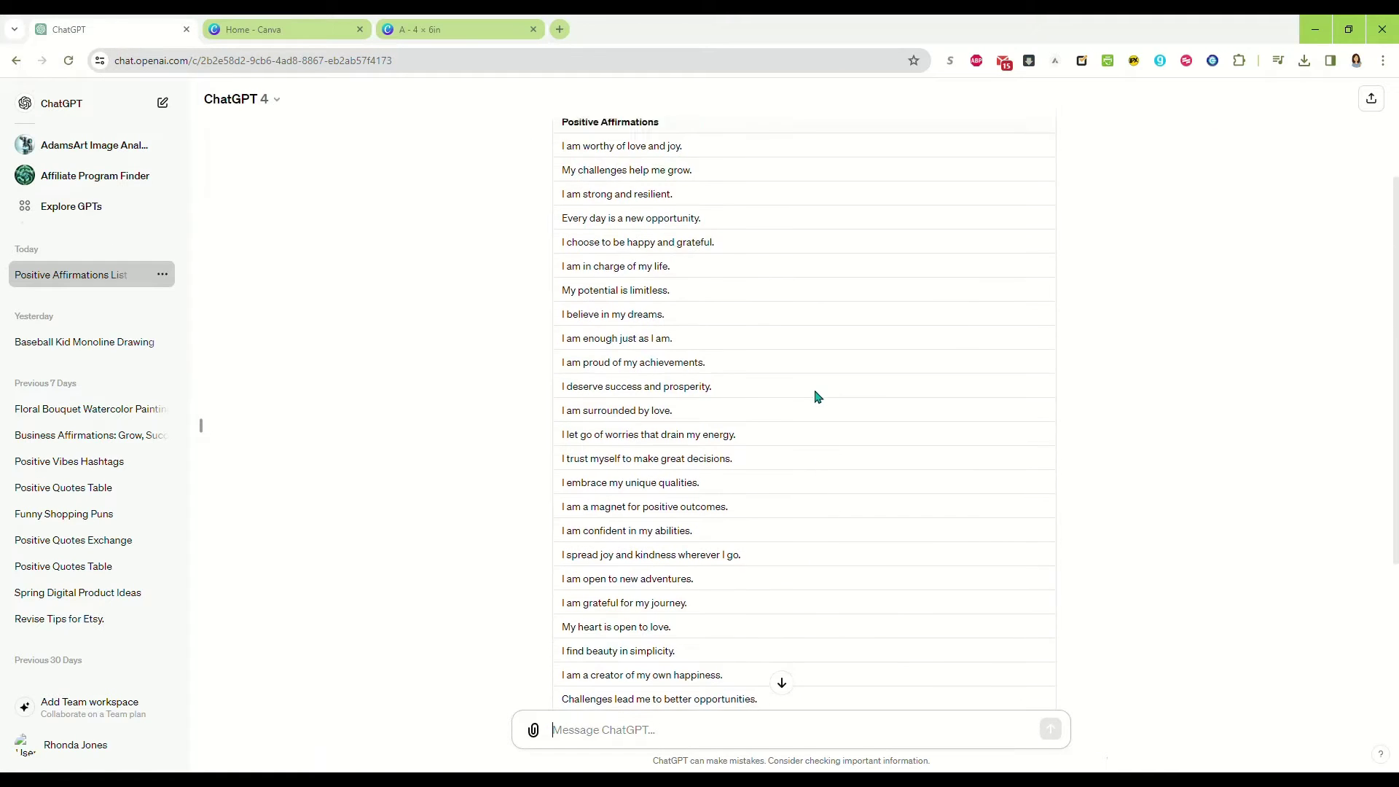
scroll(792, 357, down, 3)
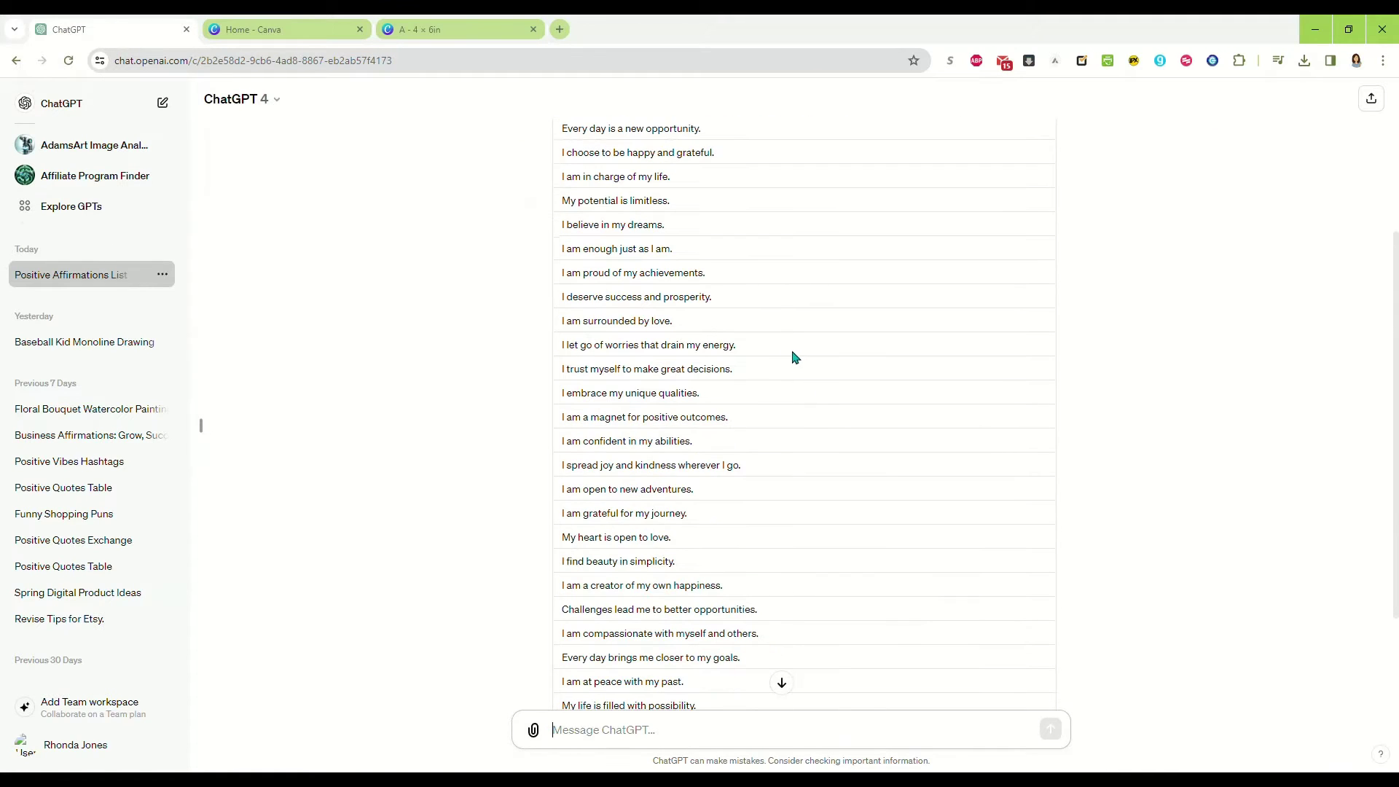
scroll(797, 359, down, 1)
scroll(787, 379, down, 1)
triple_click(771, 466)
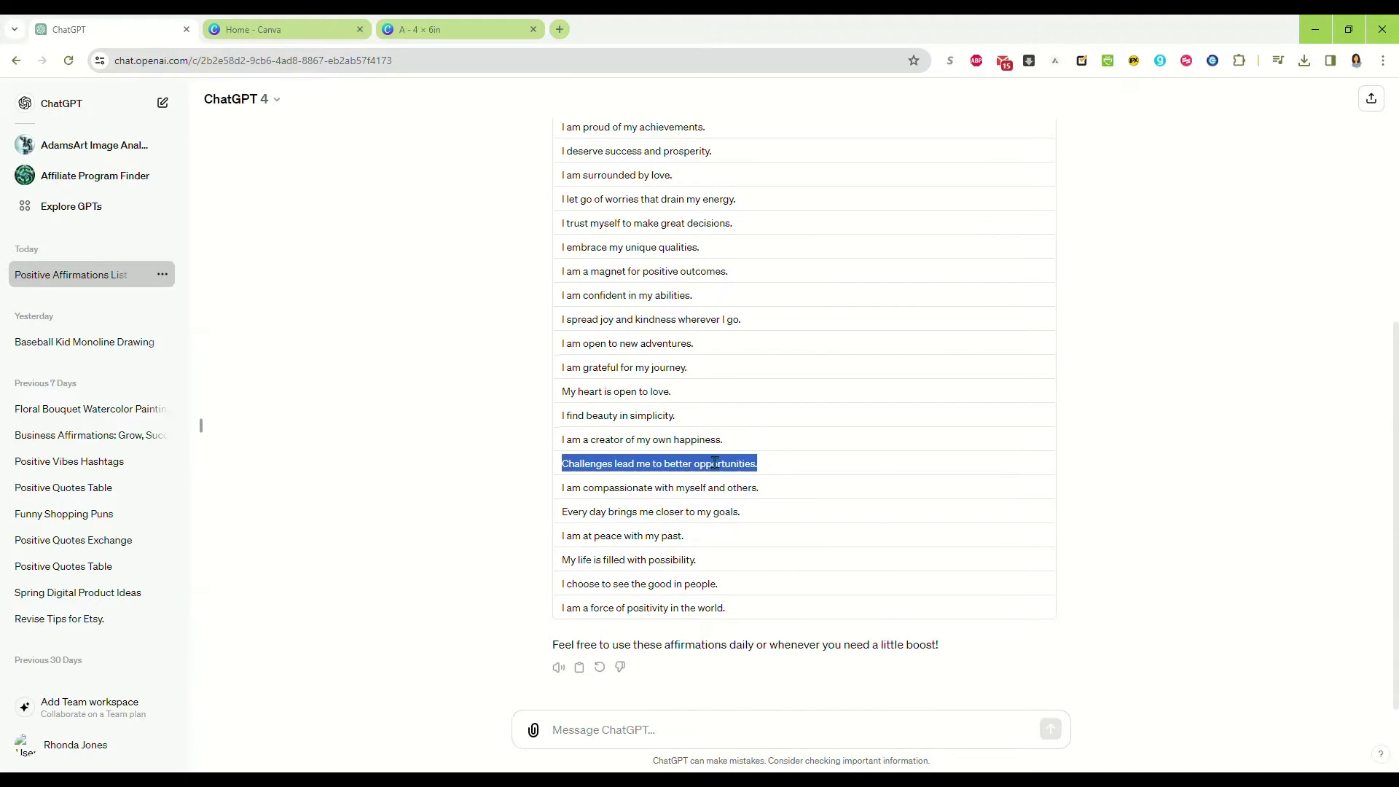
right_click(716, 463)
click(740, 480)
Paste the affirmation in place of "A" and move it lower, above the foliage.
click(406, 30)
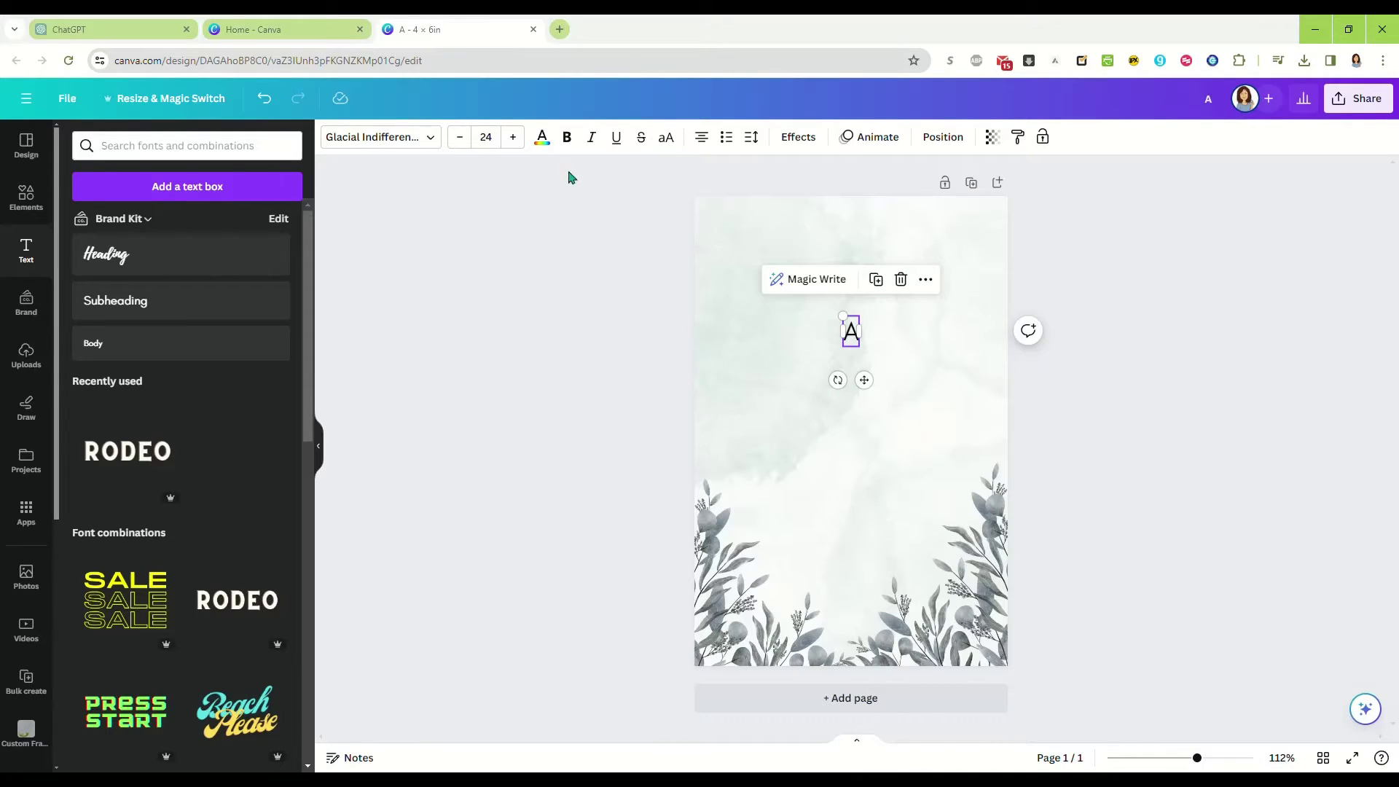
double_click(853, 334)
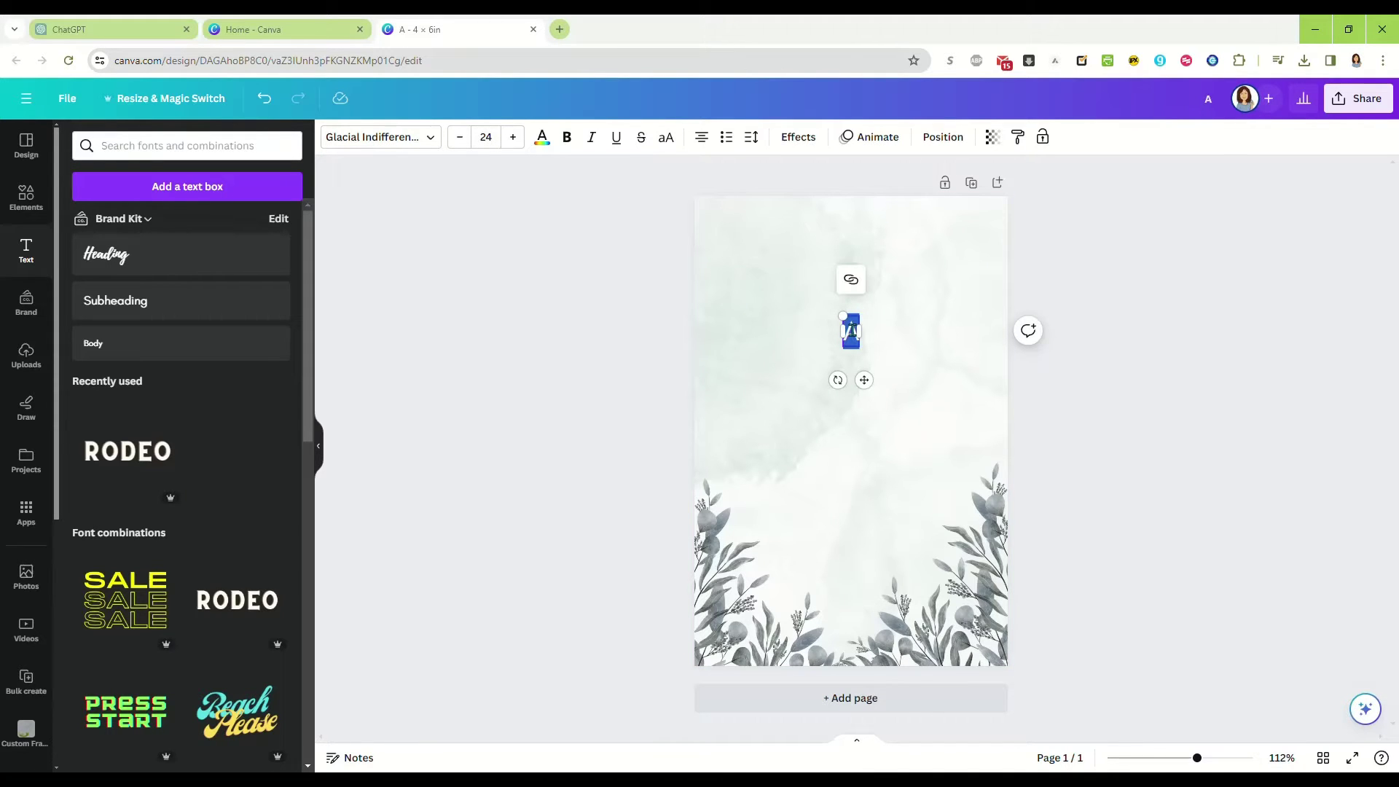
key(ctrl+v)
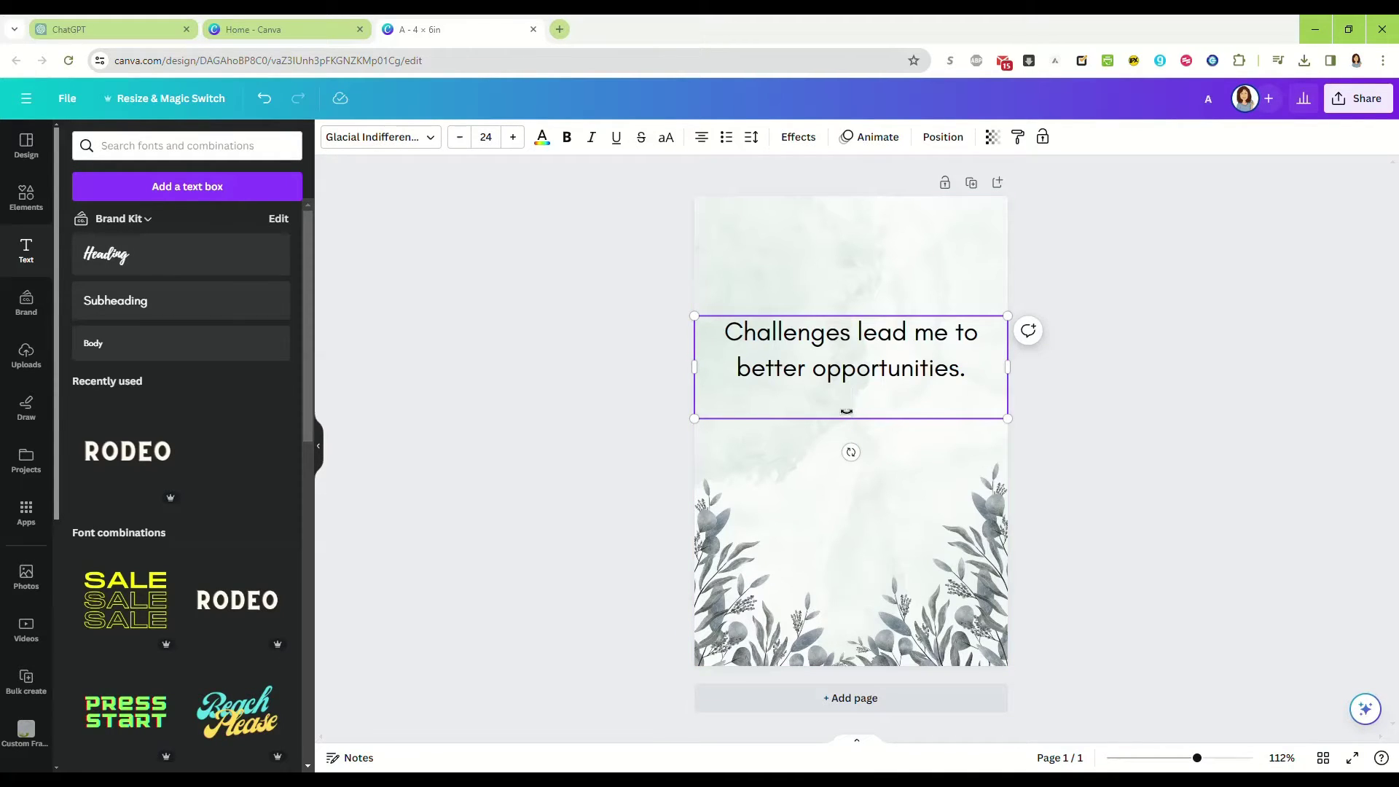
click(1126, 364)
drag(926, 363, 917, 426)
Raise the left plant image slightly to align with the right one.
click(975, 612)
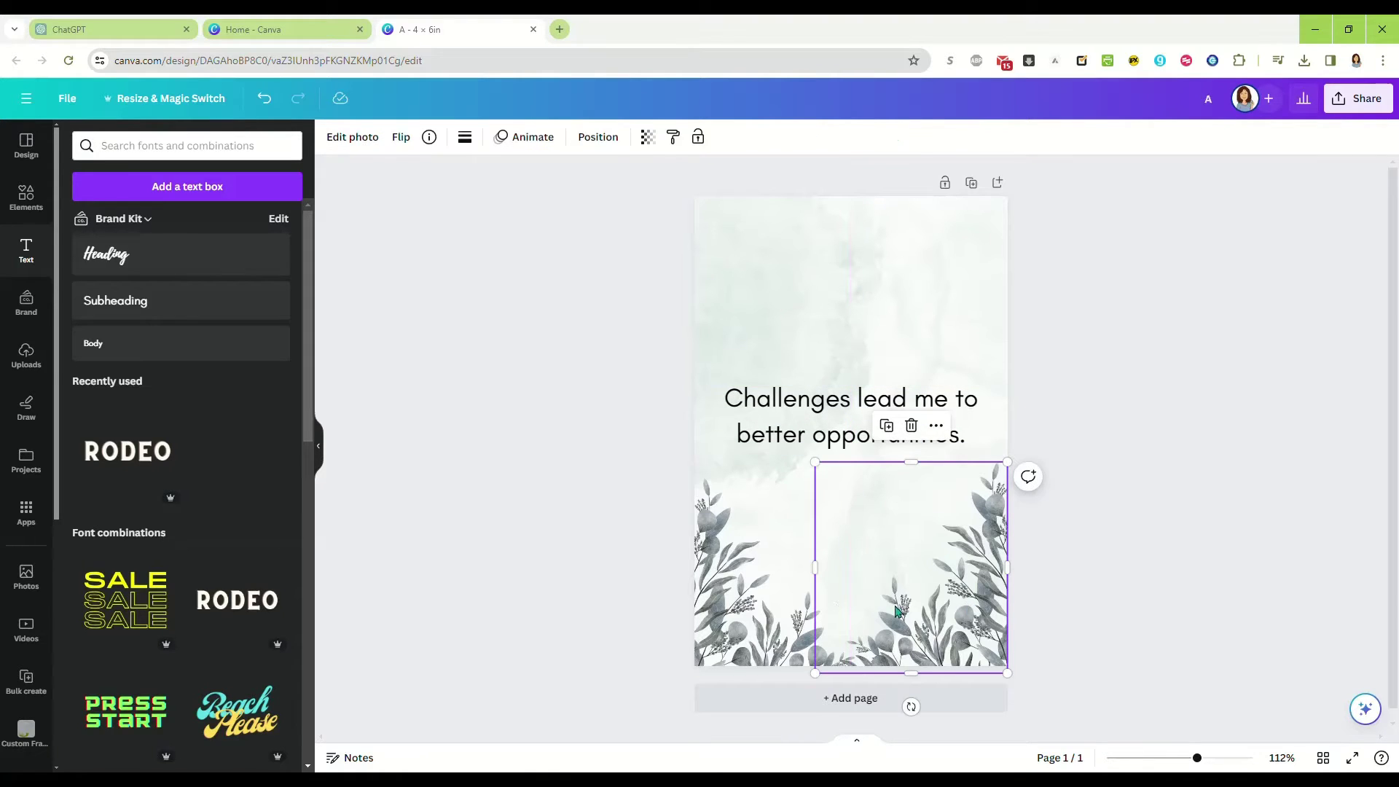
shift+click(747, 624)
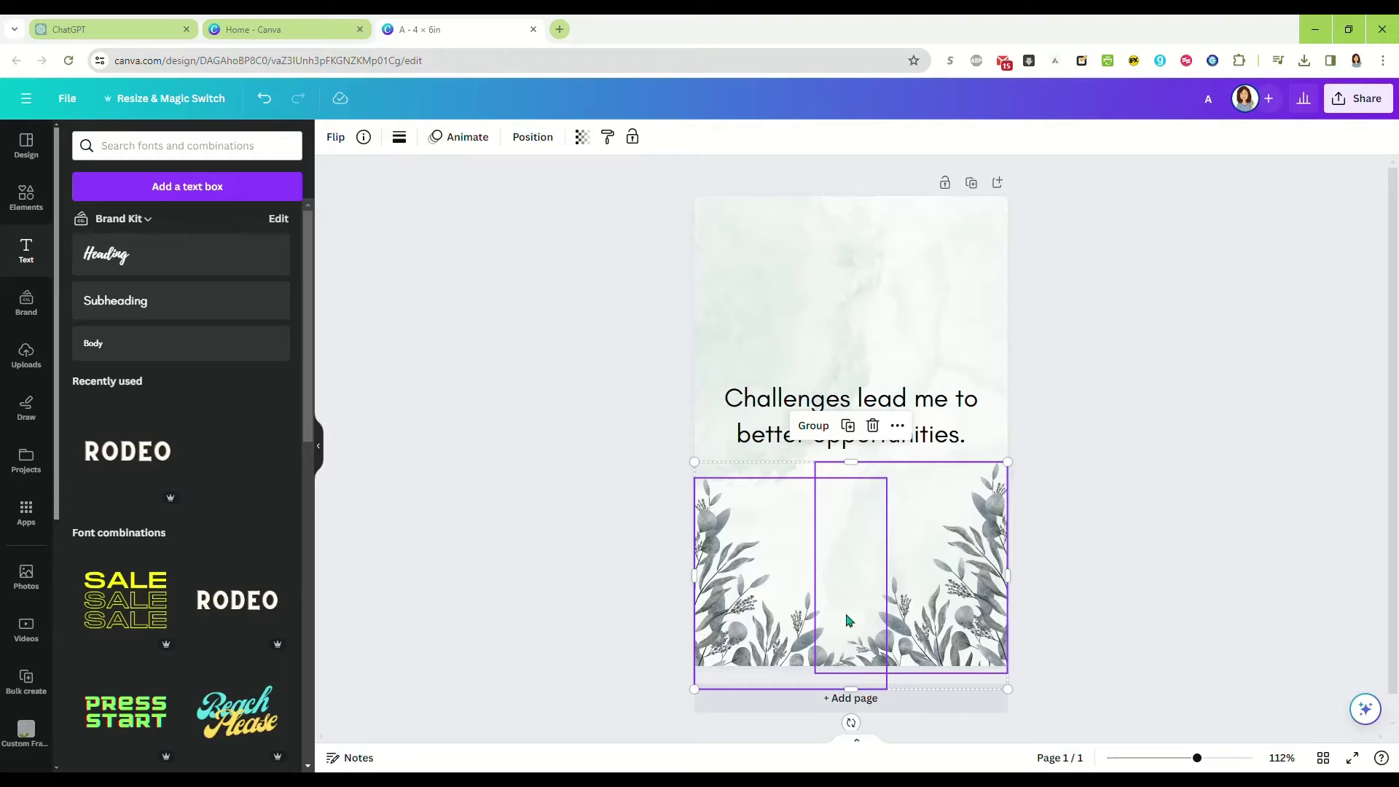
click(1082, 588)
click(733, 612)
drag(734, 612, 734, 596)
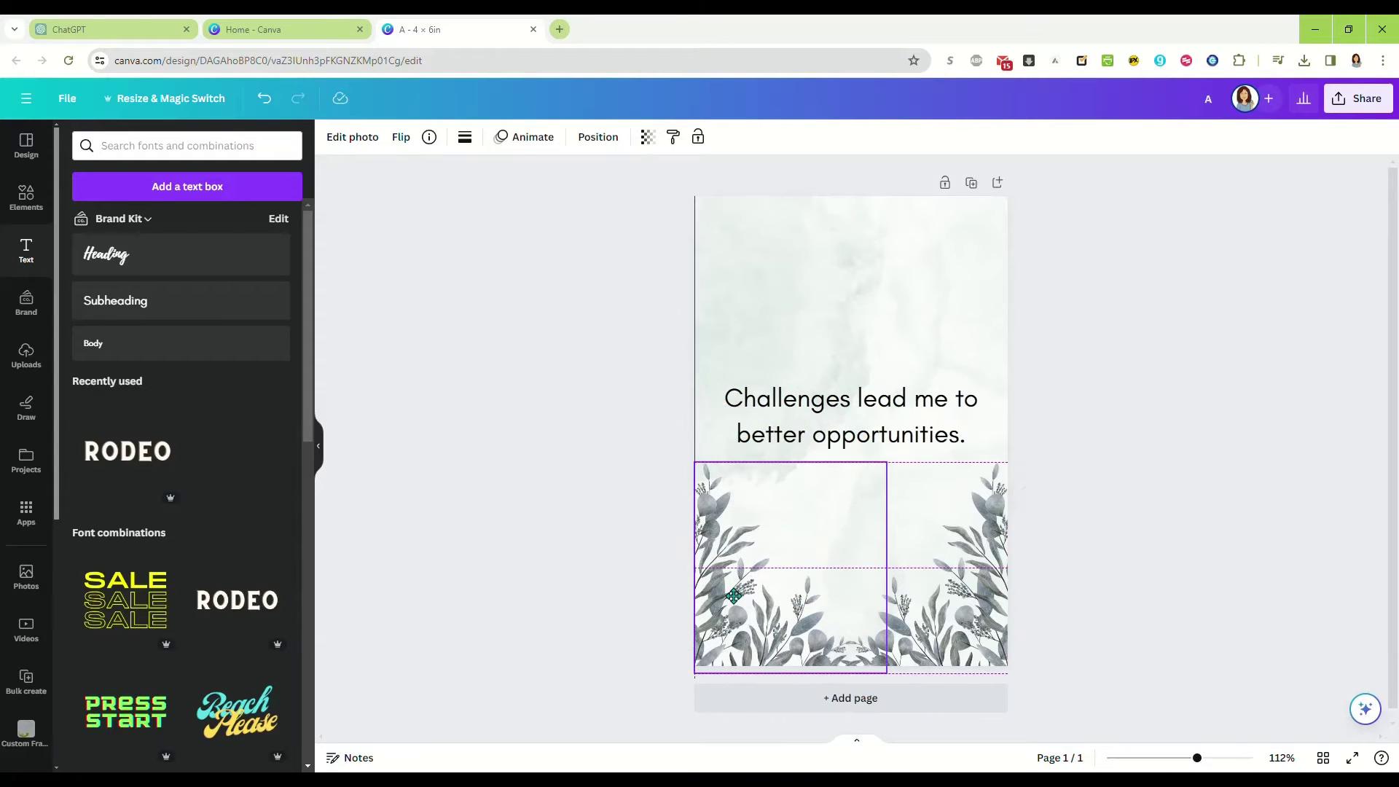
Group the two bottom plant images, duplicate the group and move the copy to the top.
shift+click(922, 602)
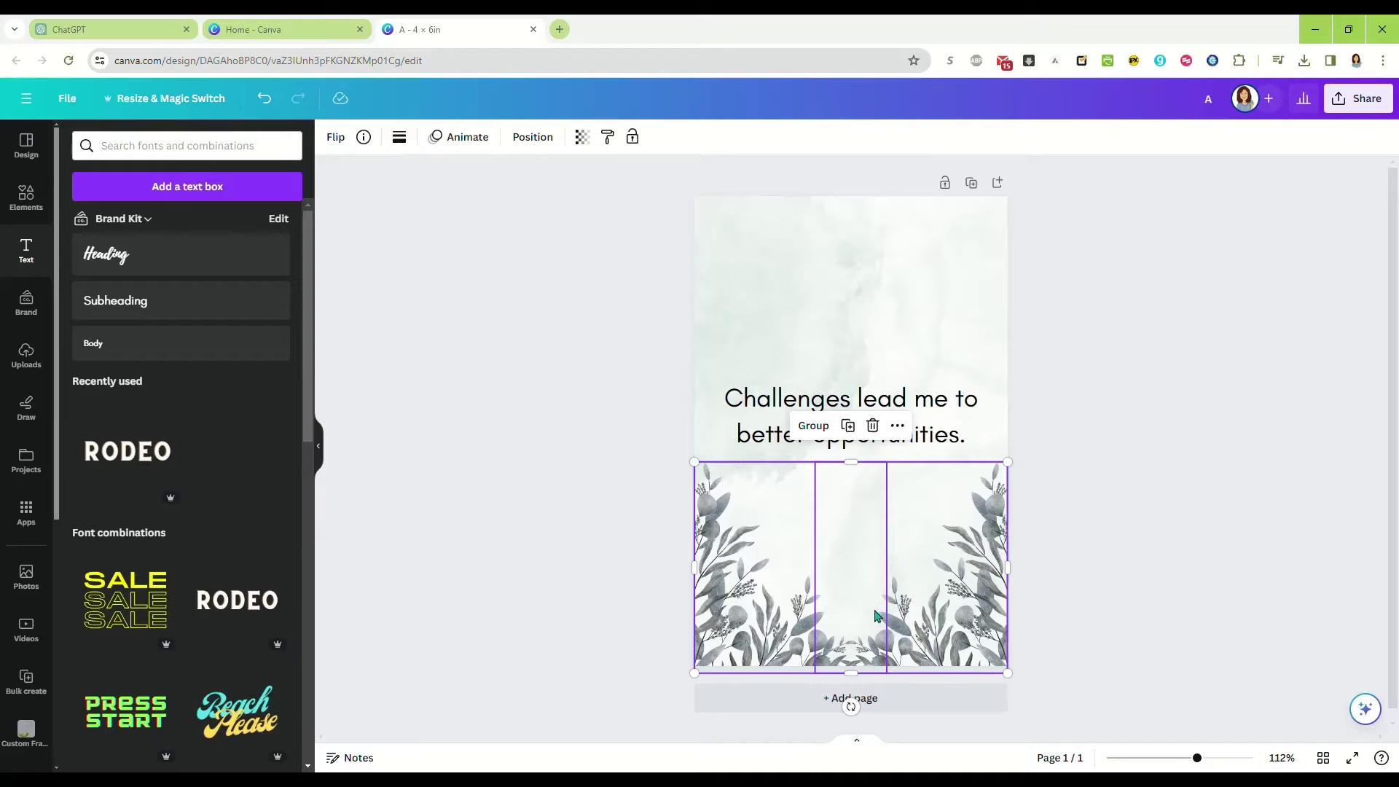
click(813, 425)
key(ctrl+d)
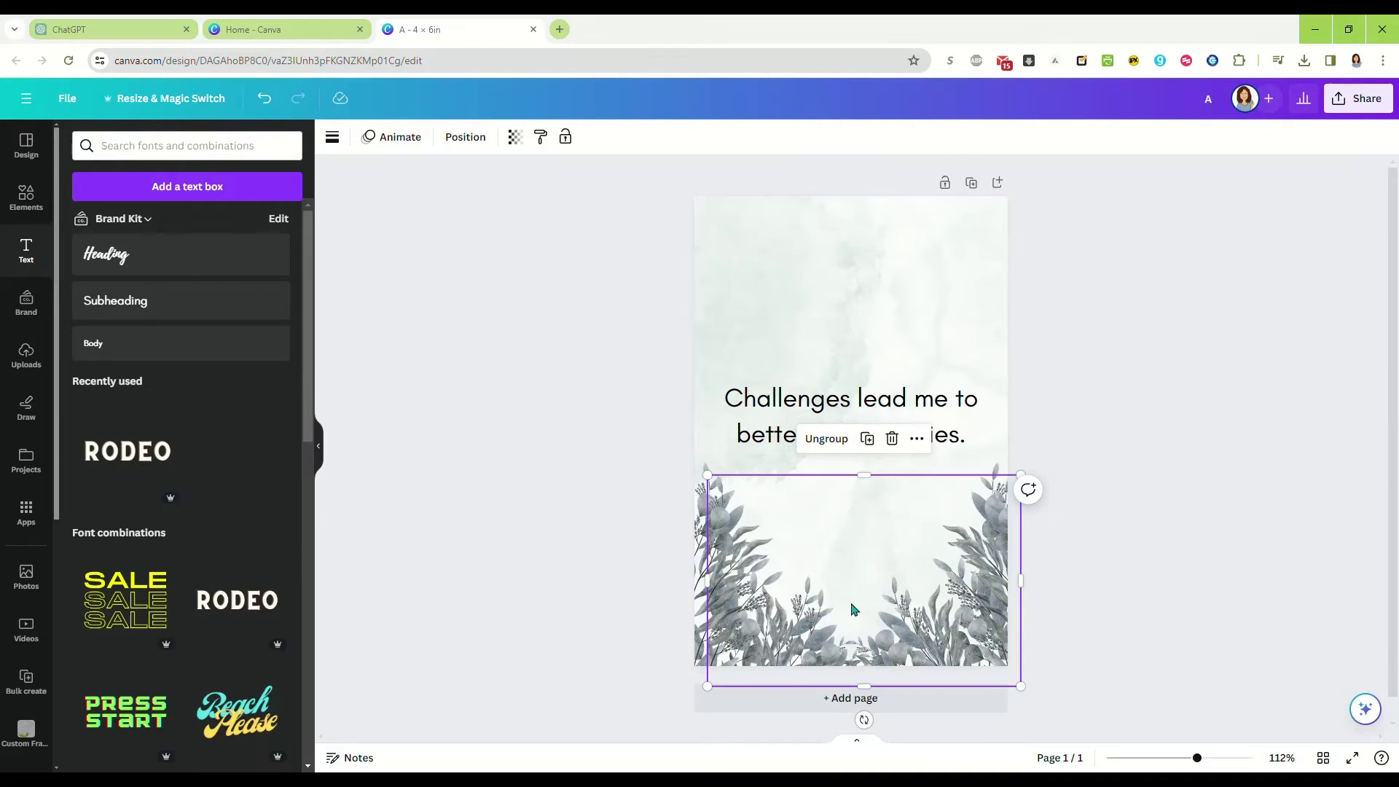
drag(848, 614, 828, 319)
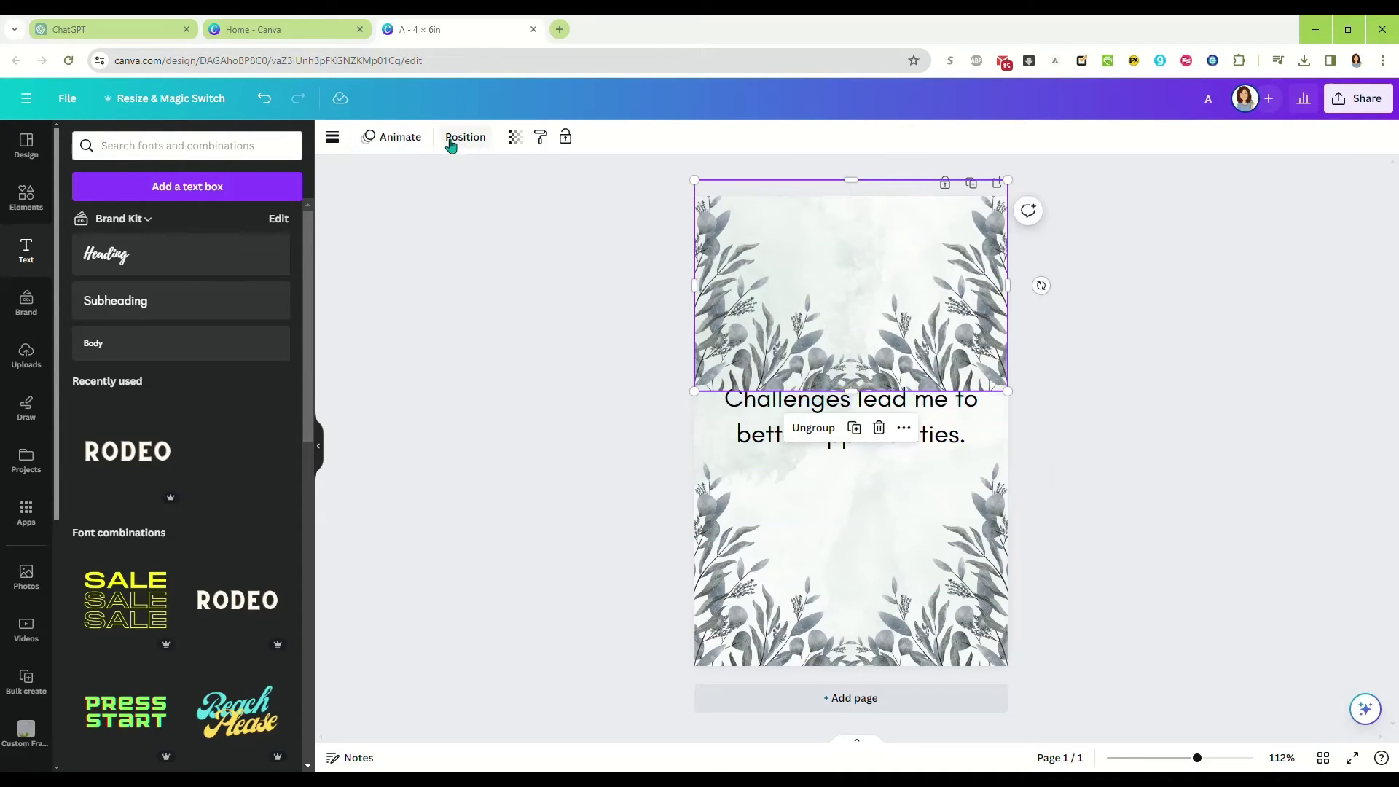
Rotate the top leaf images upside down and align them in the top corners.
right_click(893, 437)
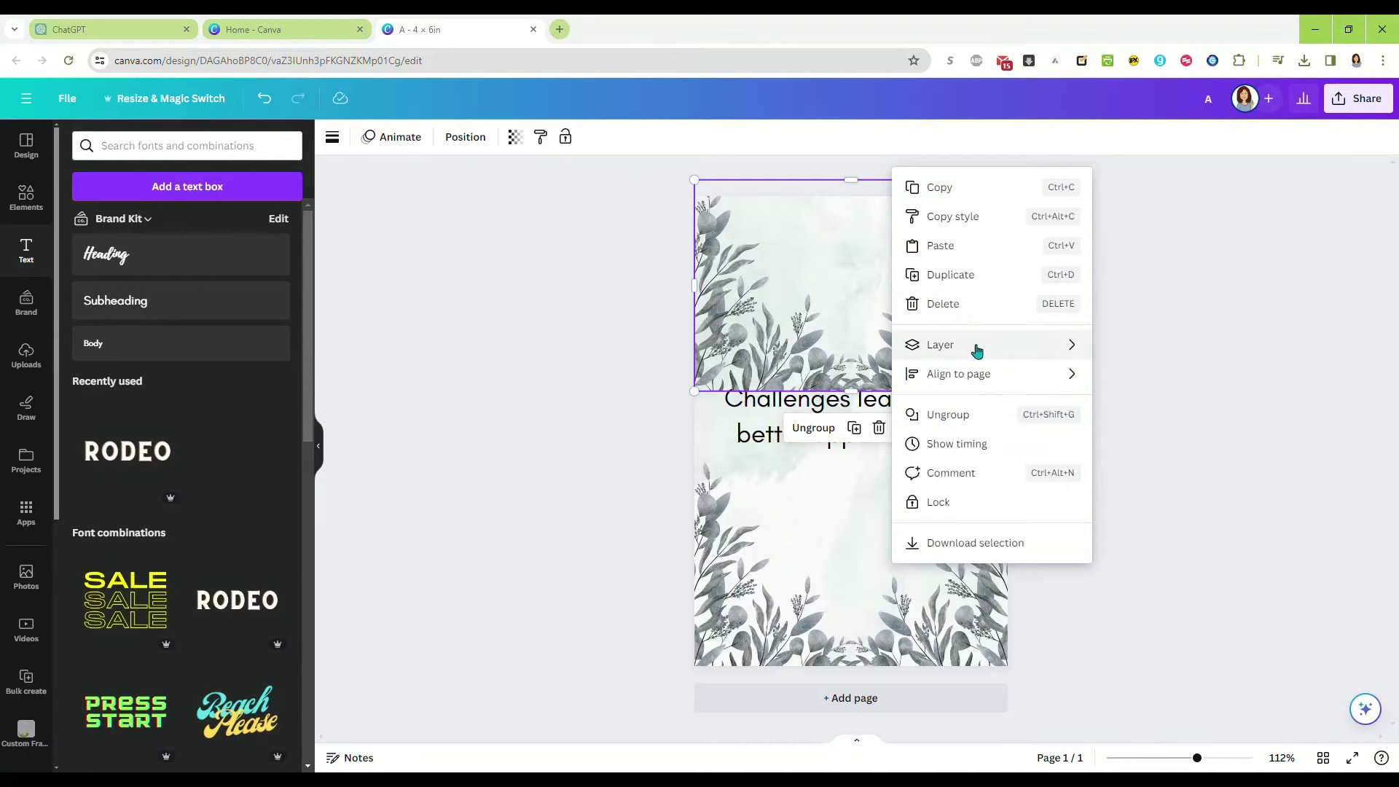
click(747, 272)
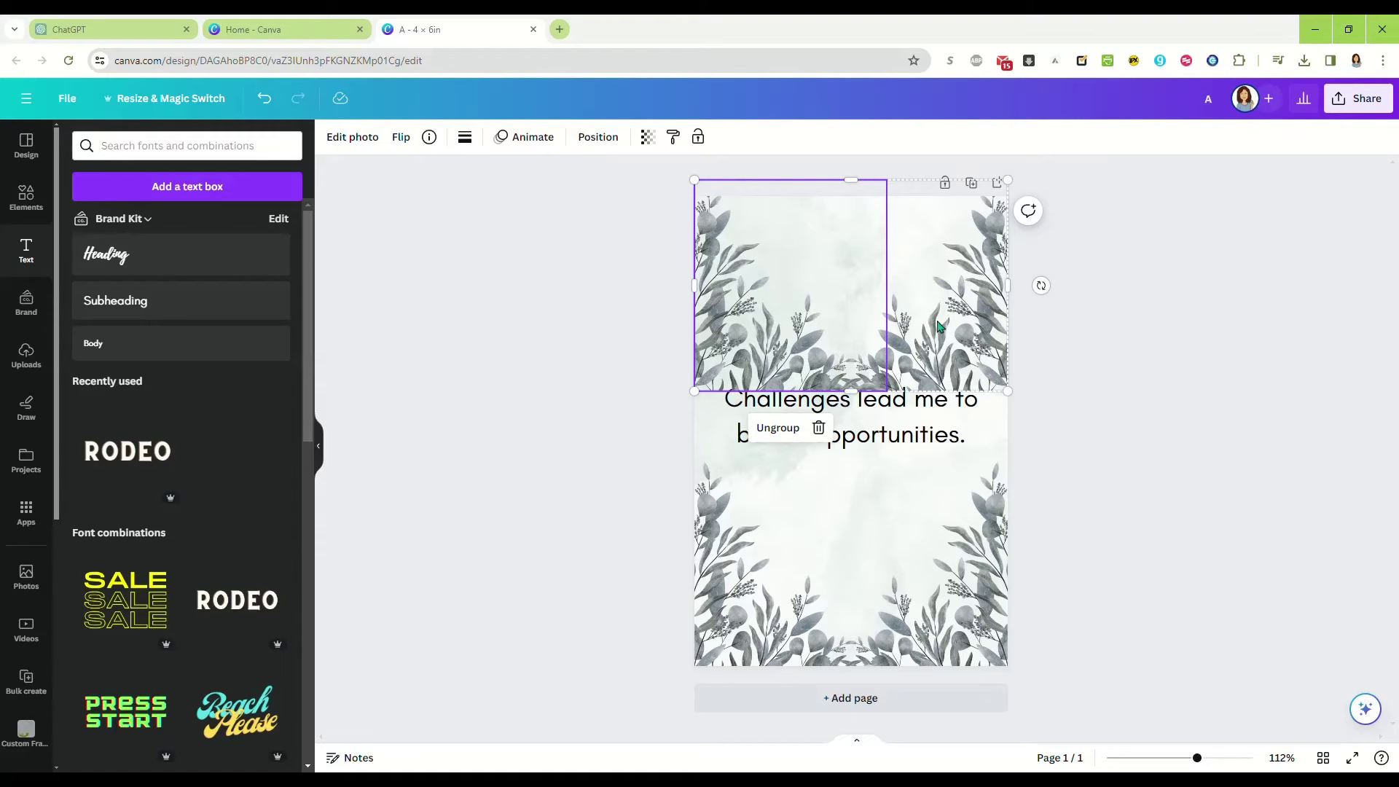
click(919, 355)
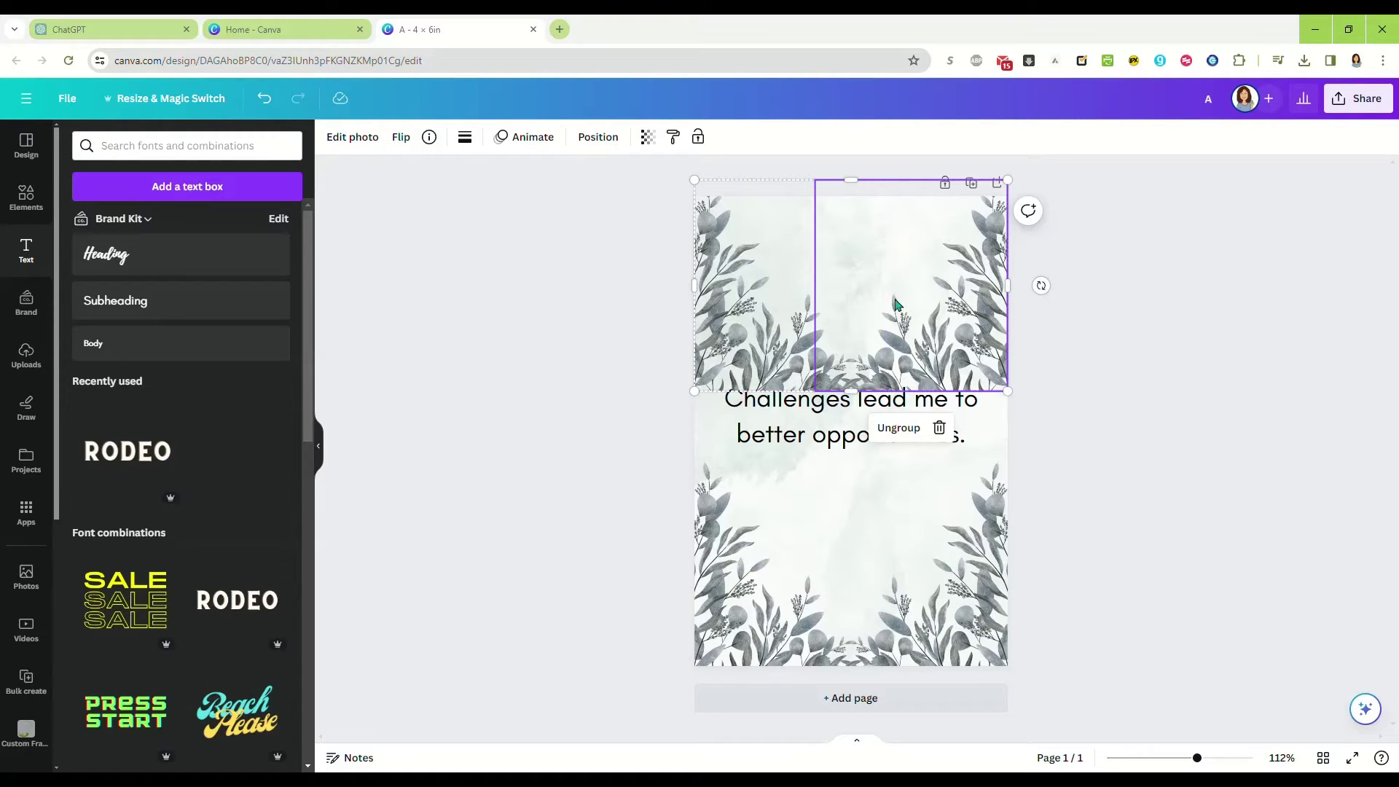
drag(1041, 285, 651, 284)
mouse_move(896, 289)
mouse_down()
mouse_move(890, 278)
mouse_move(895, 296)
mouse_up()
click(961, 551)
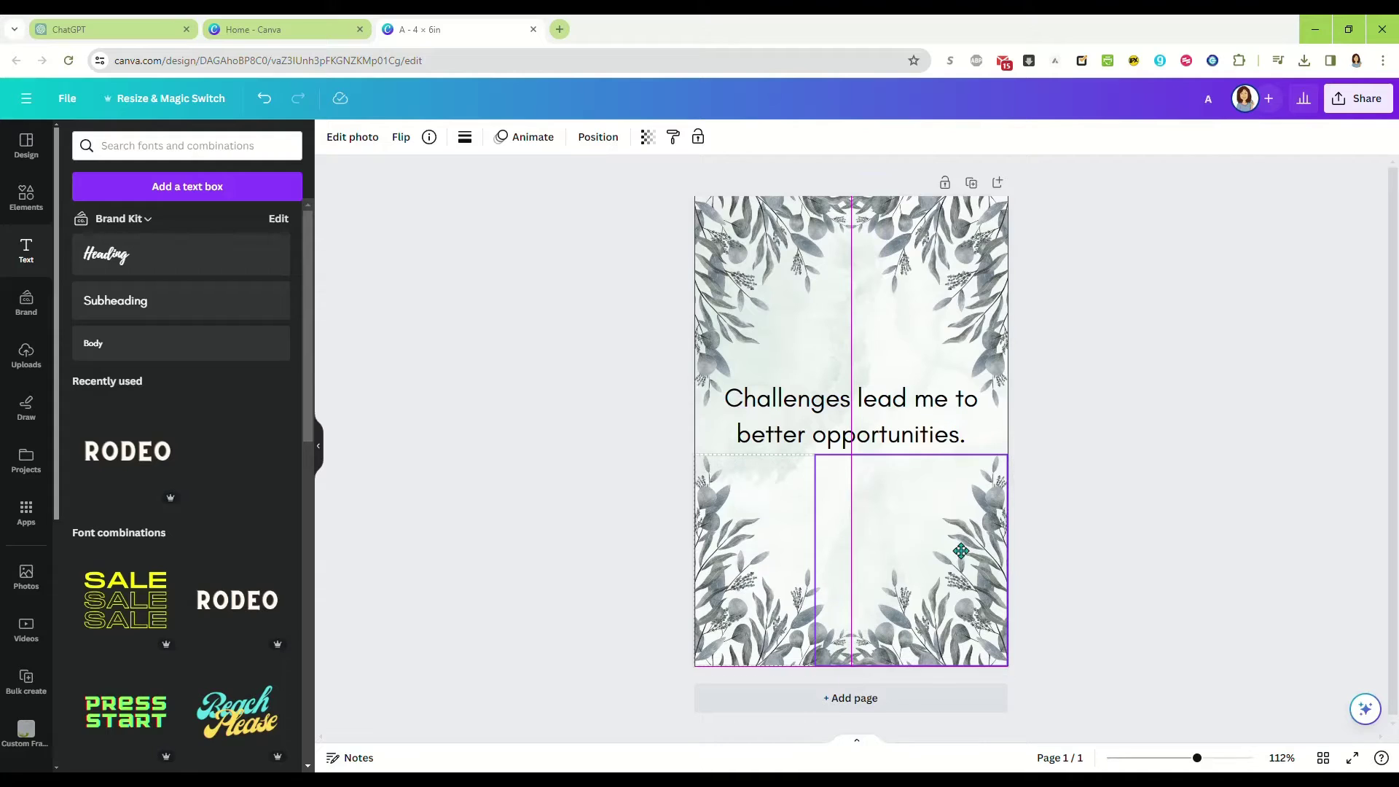
drag(961, 551, 969, 285)
click(984, 516)
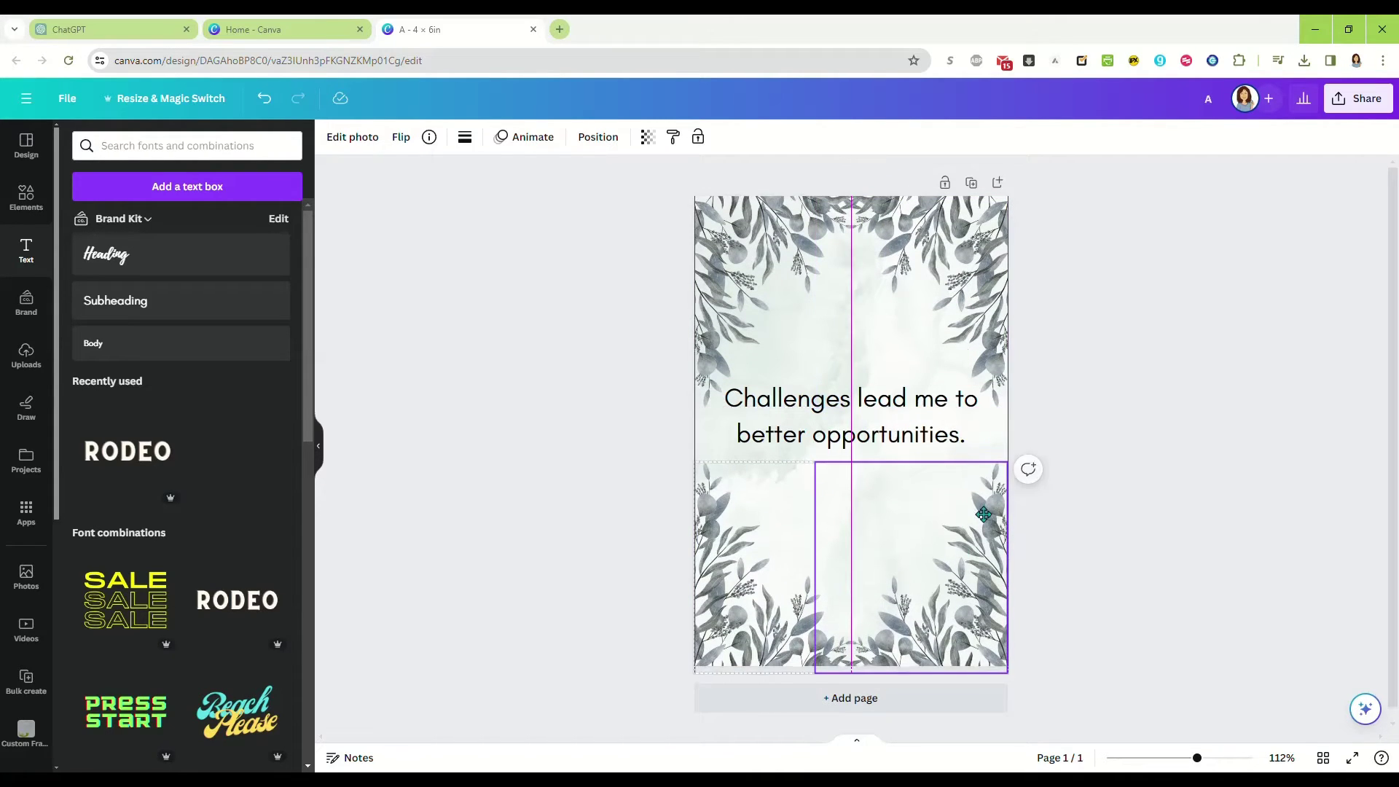
Move the quote text box slightly lower on the card.
click(882, 426)
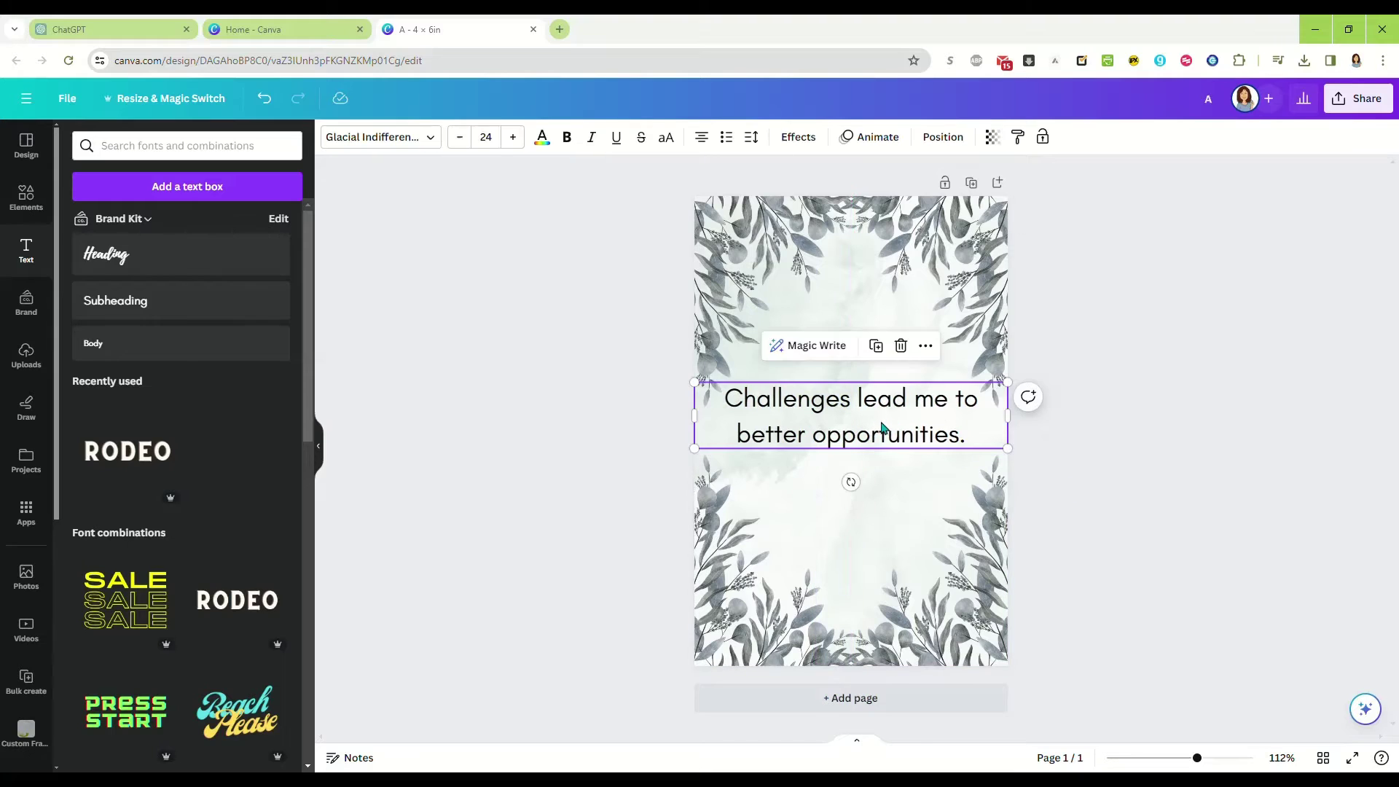
drag(882, 426, 884, 442)
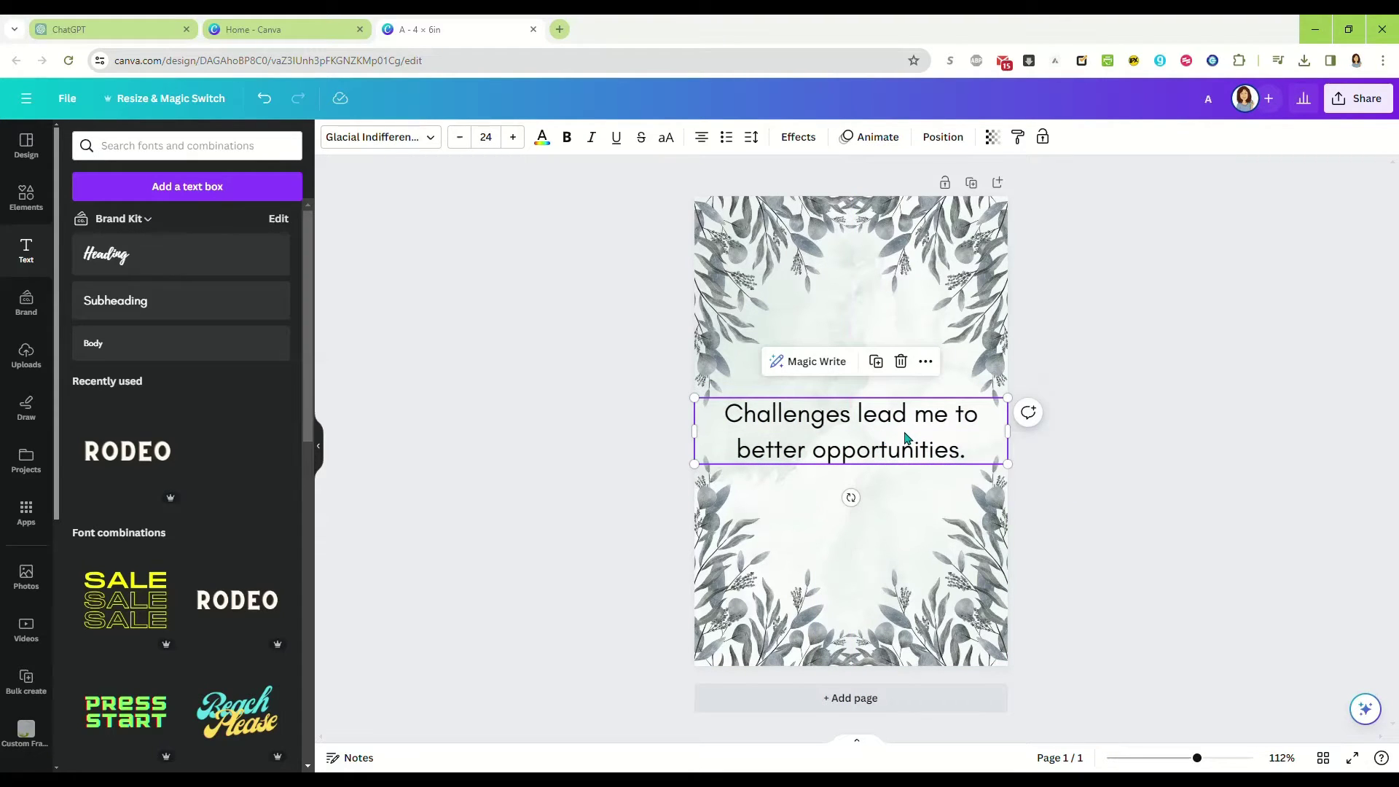
click(1102, 522)
click(884, 447)
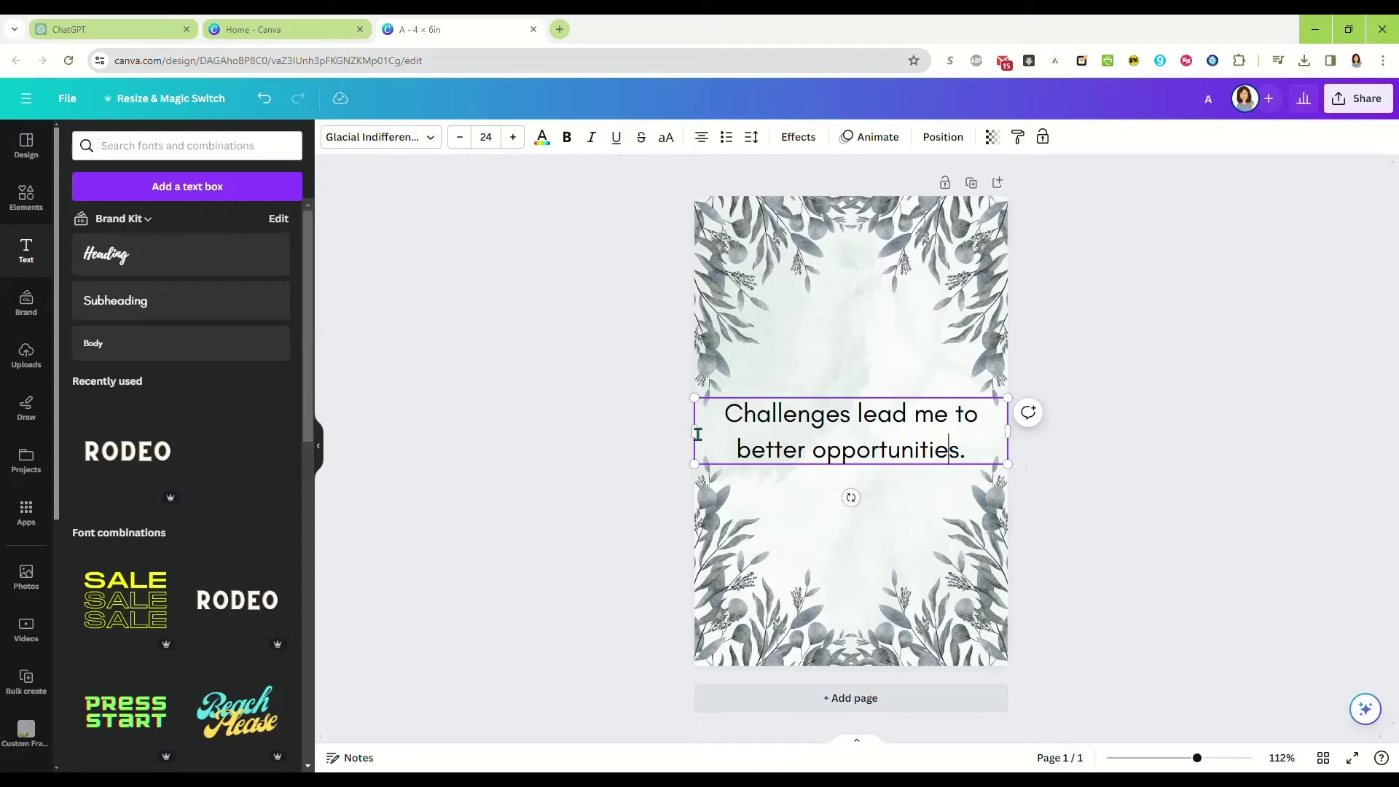
Narrow the quote box from both sides, recentre it horizontally and select its text.
drag(695, 432, 720, 432)
drag(1010, 433, 991, 432)
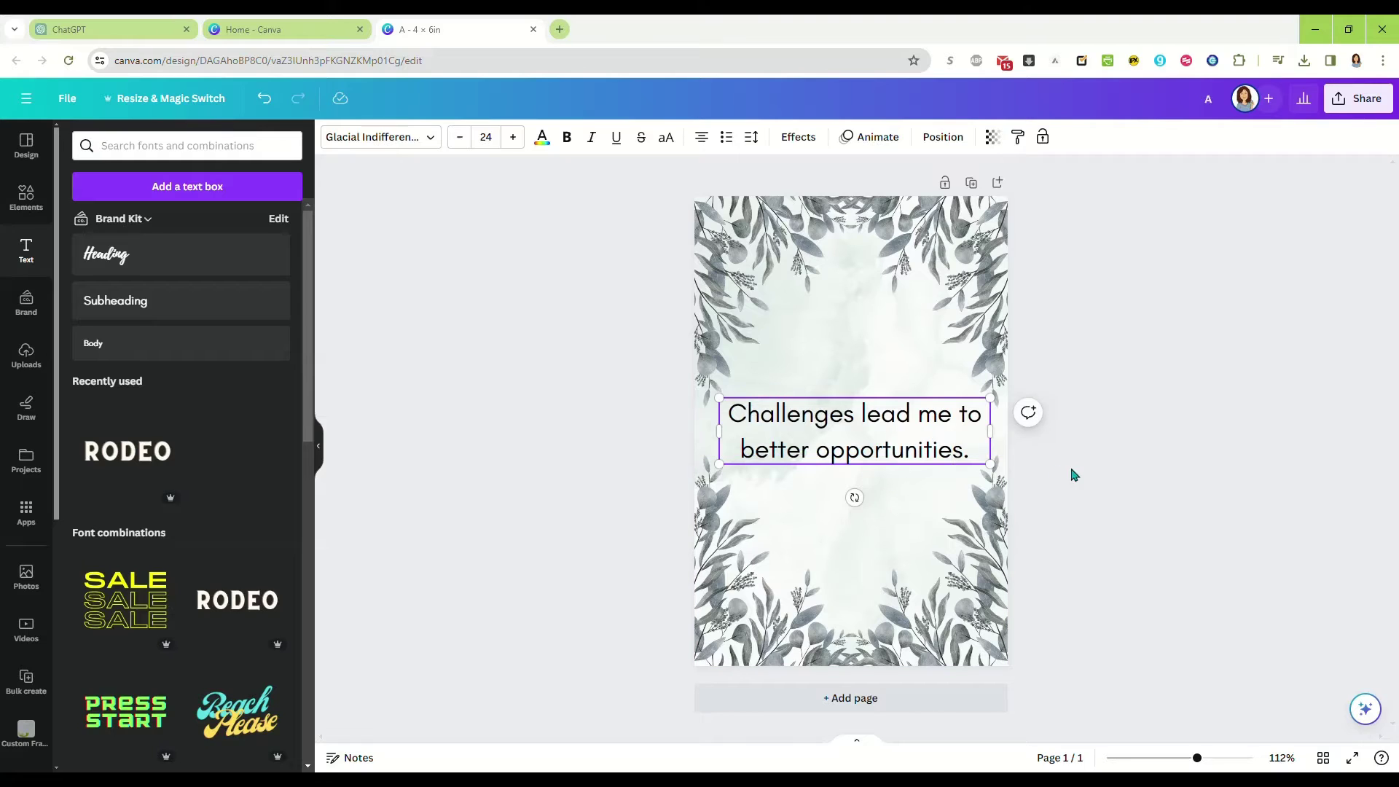
click(1047, 474)
drag(871, 421, 867, 420)
click(966, 453)
drag(967, 454, 730, 416)
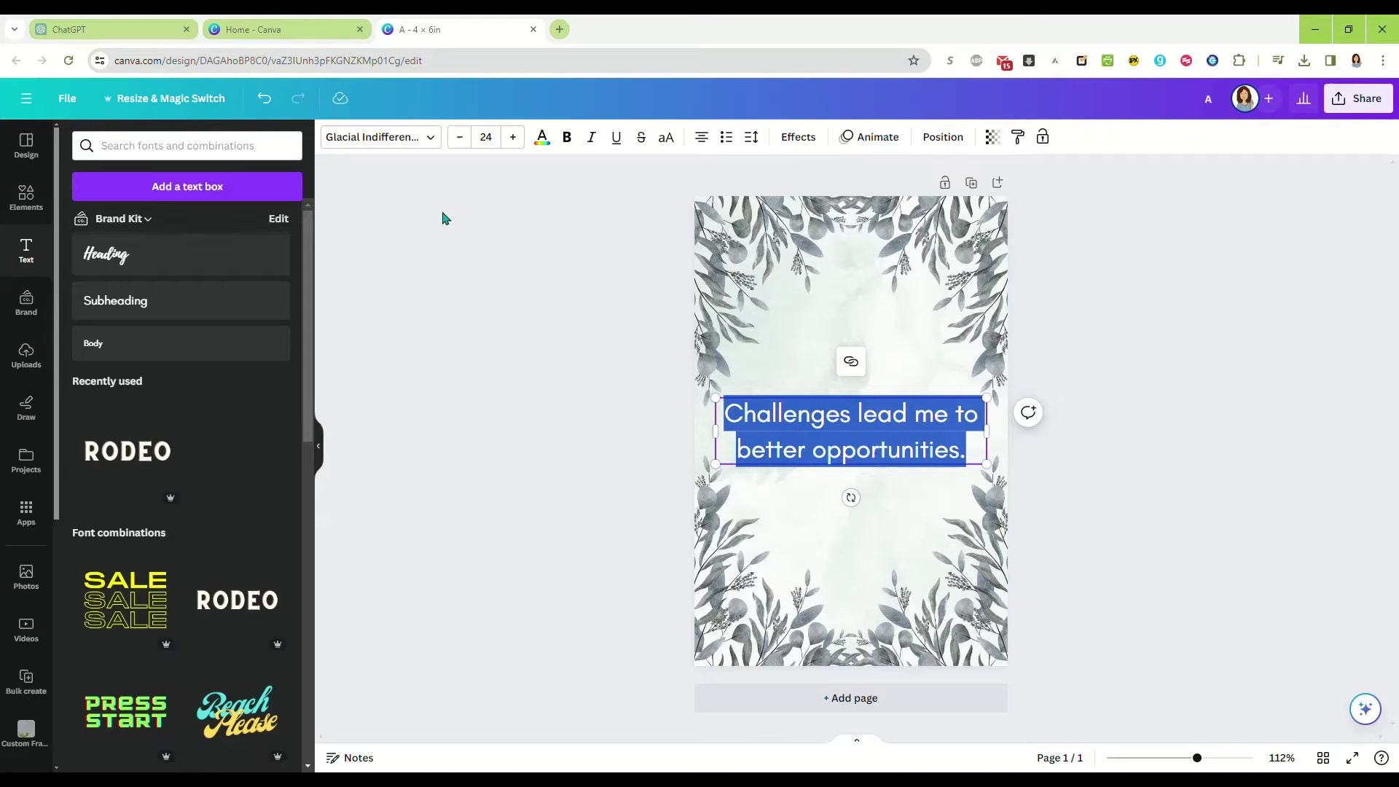
Set the affirmation's font to Calgary.
click(430, 141)
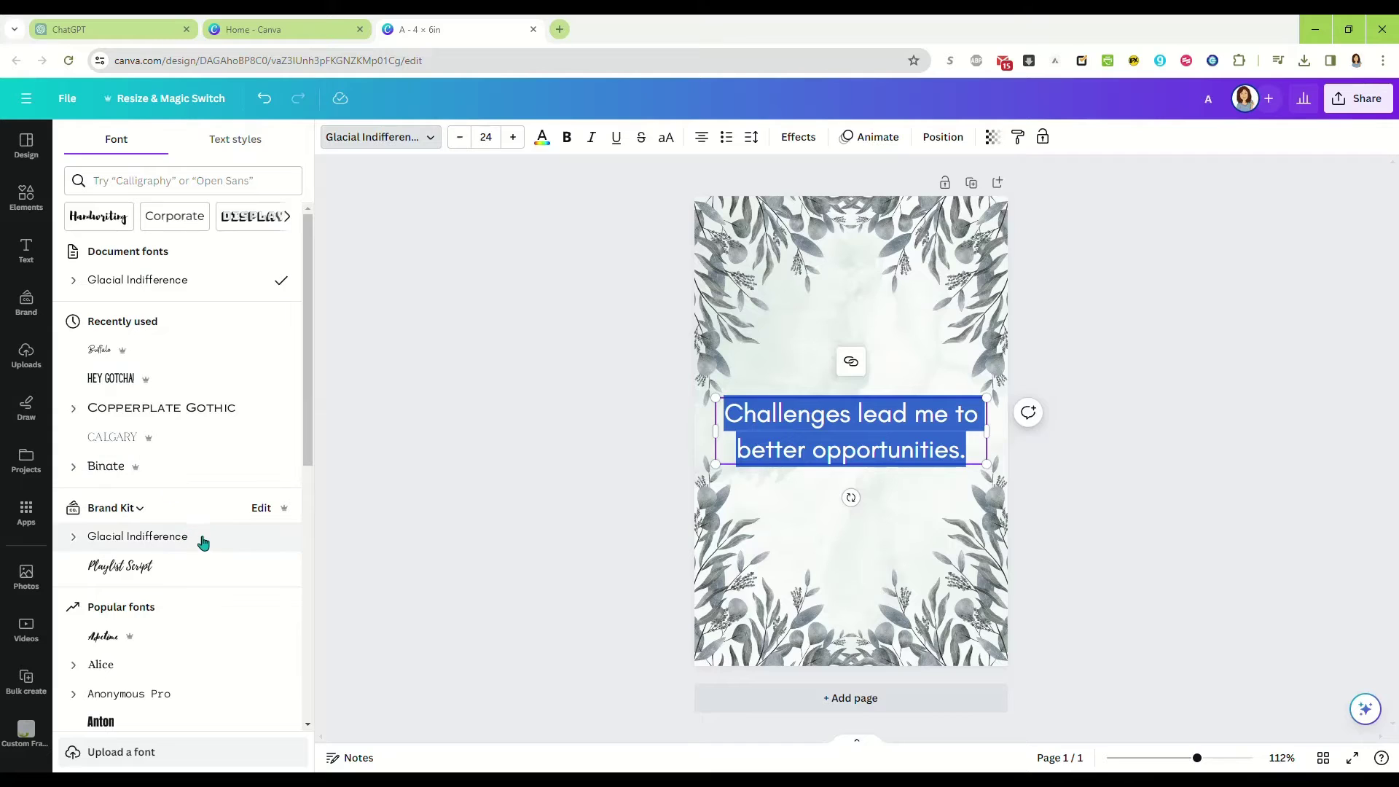
scroll(197, 570, down, 2)
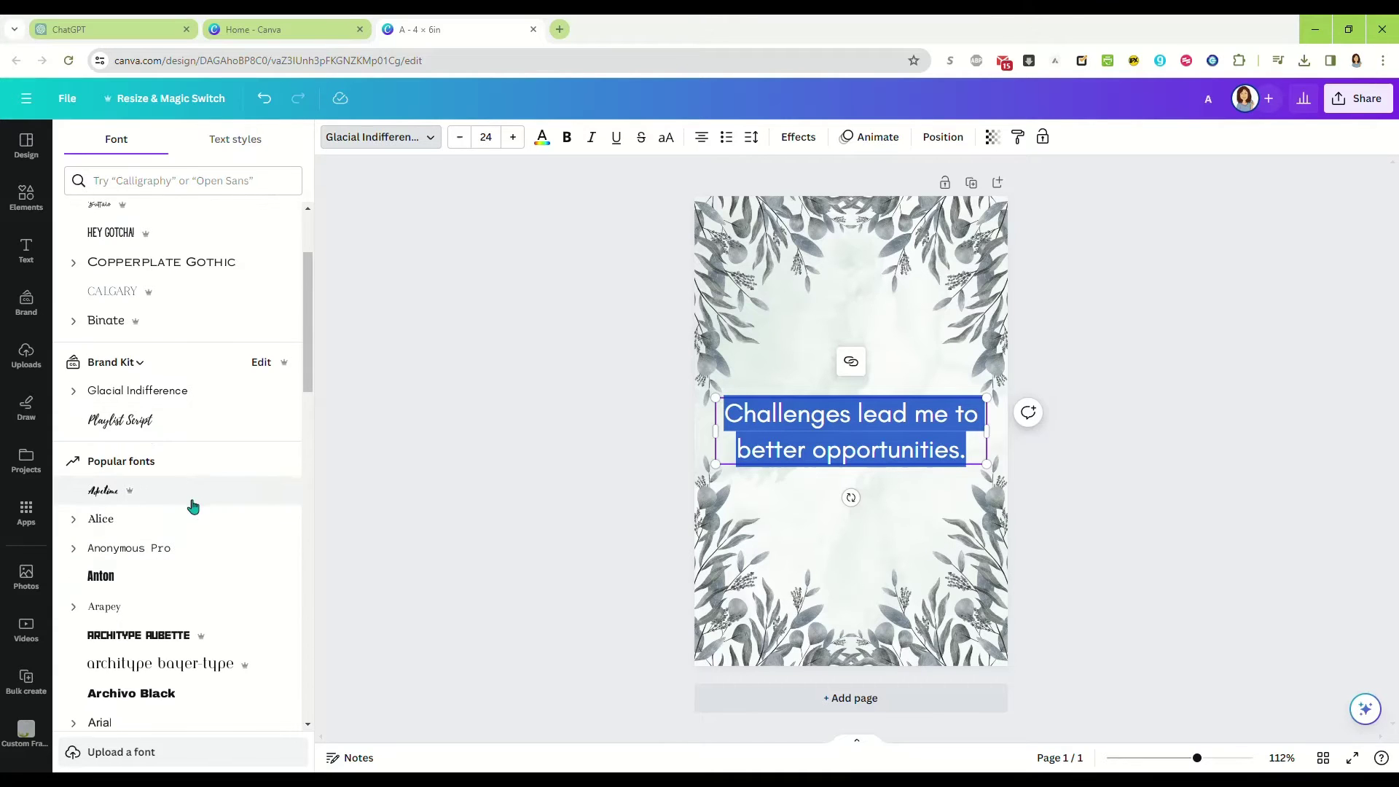
scroll(197, 503, down, 4)
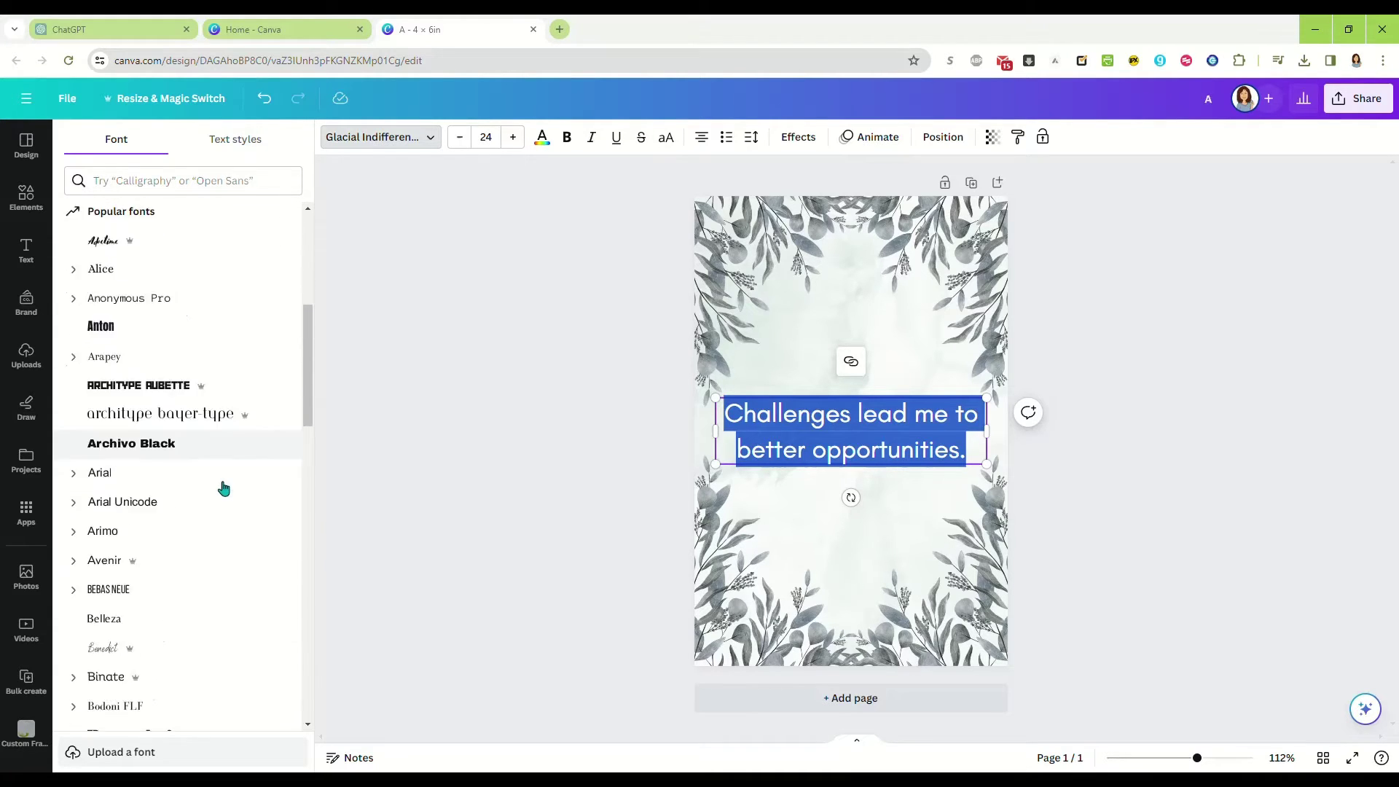
scroll(223, 488, down, 2)
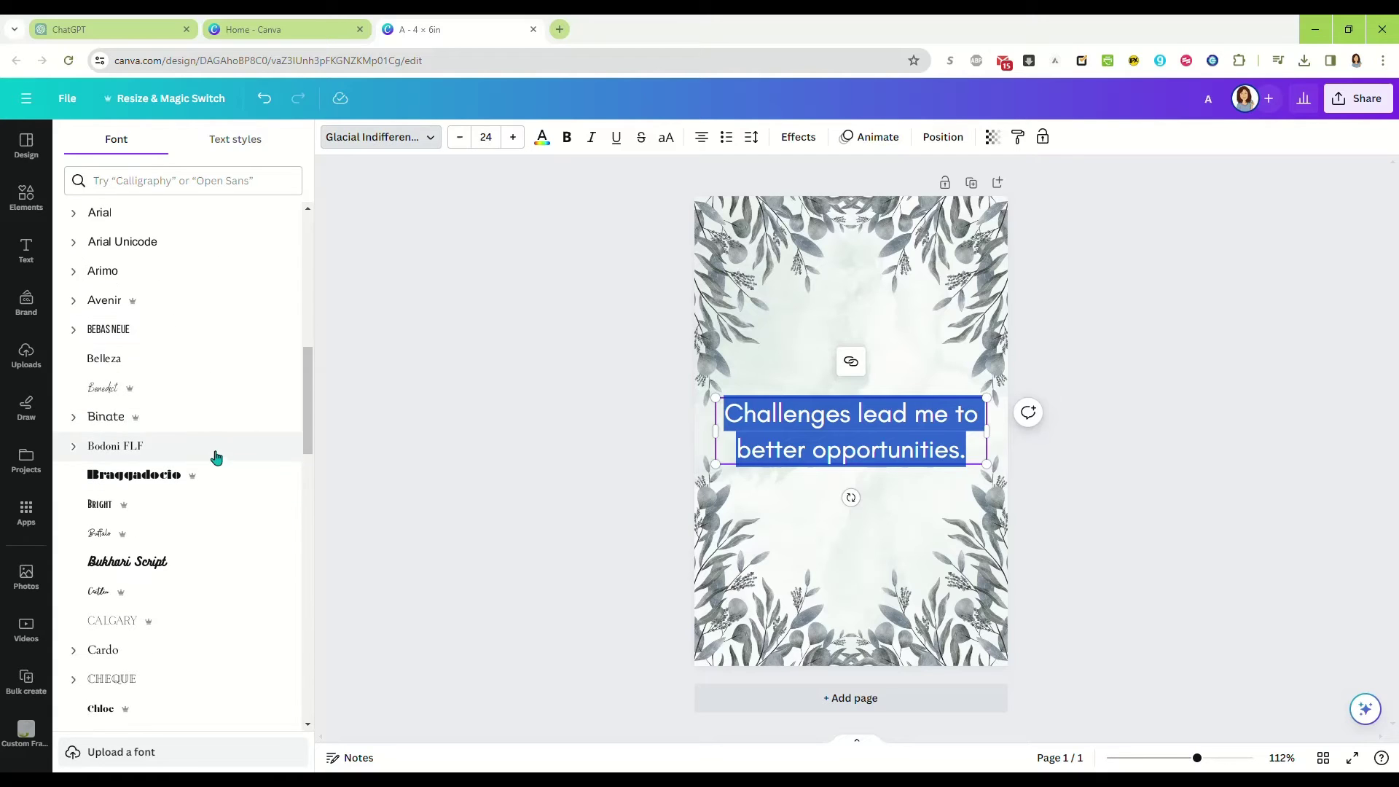
scroll(223, 503, down, 1)
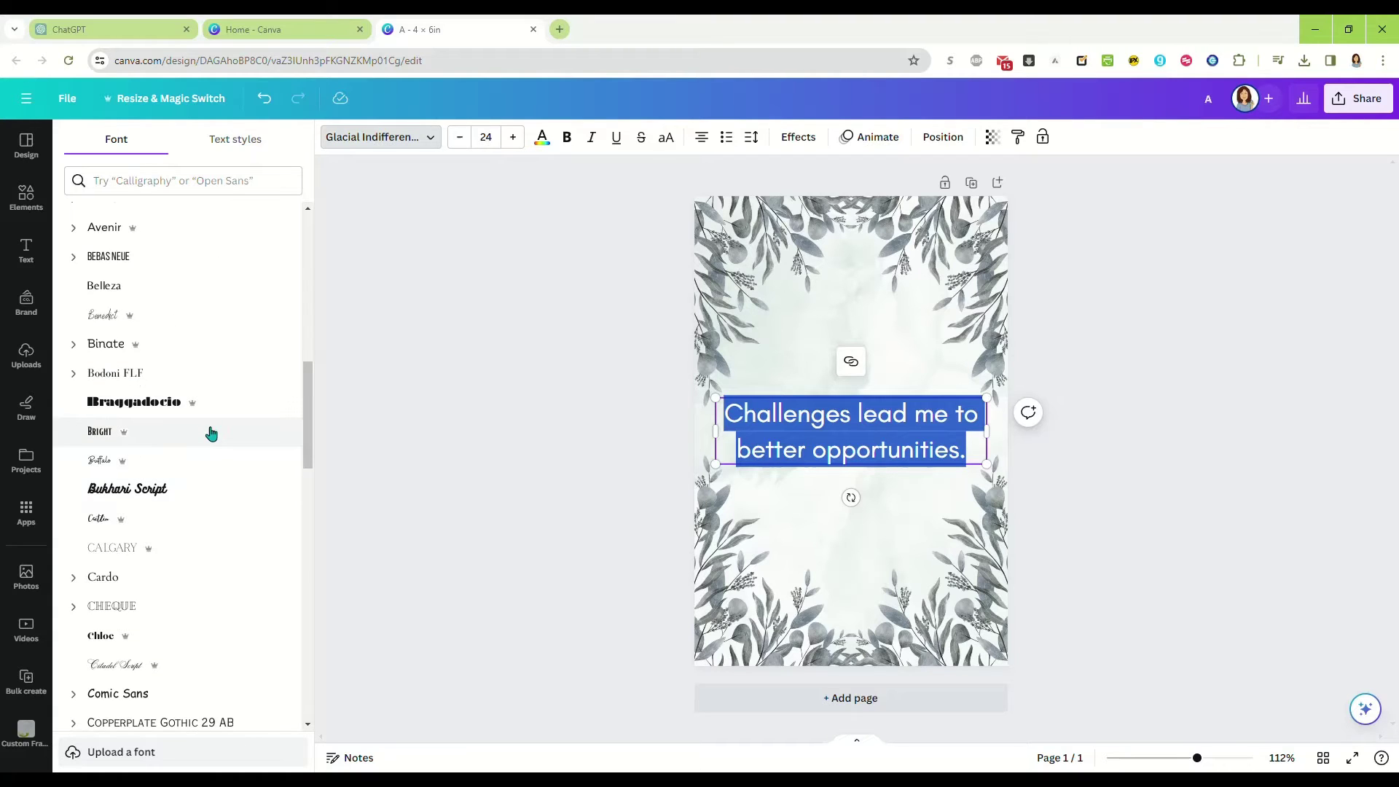
scroll(222, 485, down, 2)
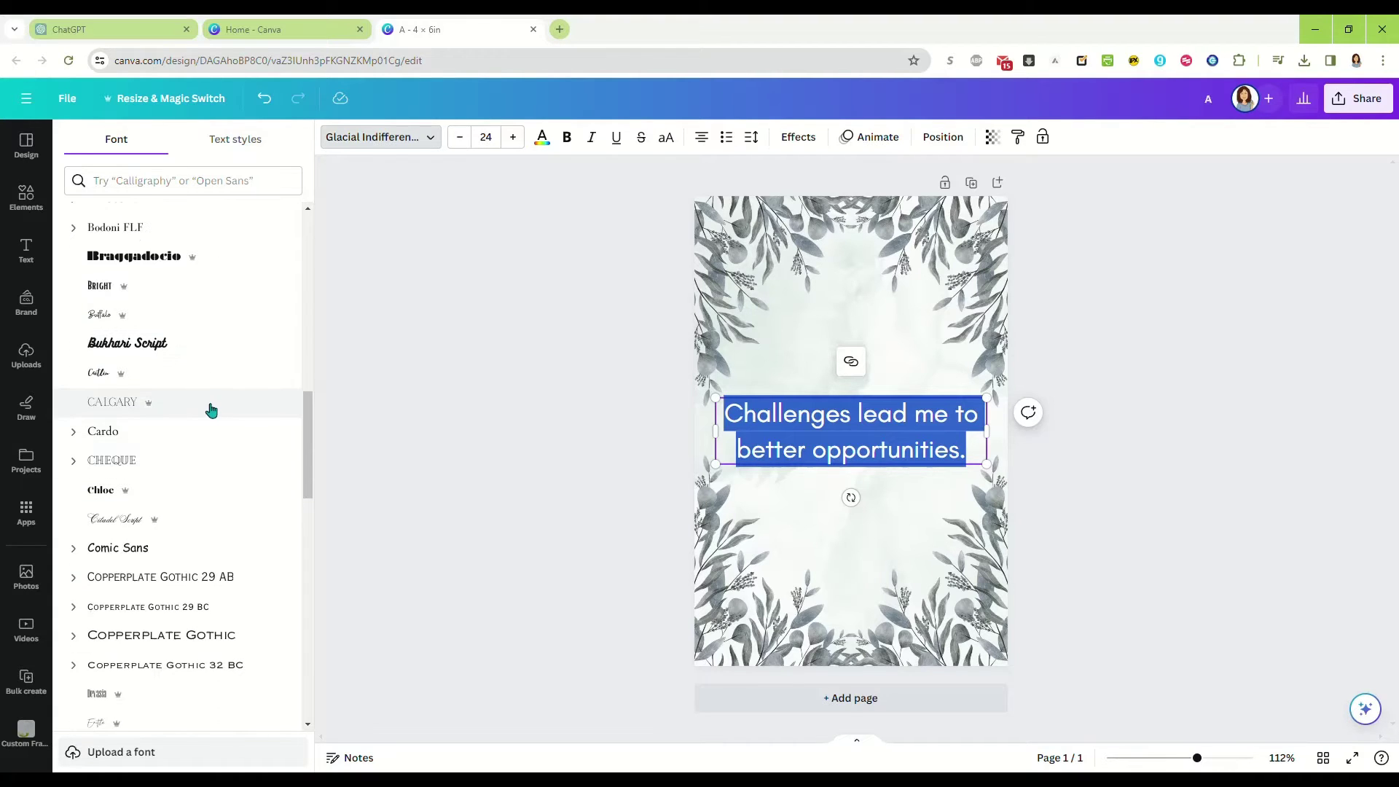
click(211, 410)
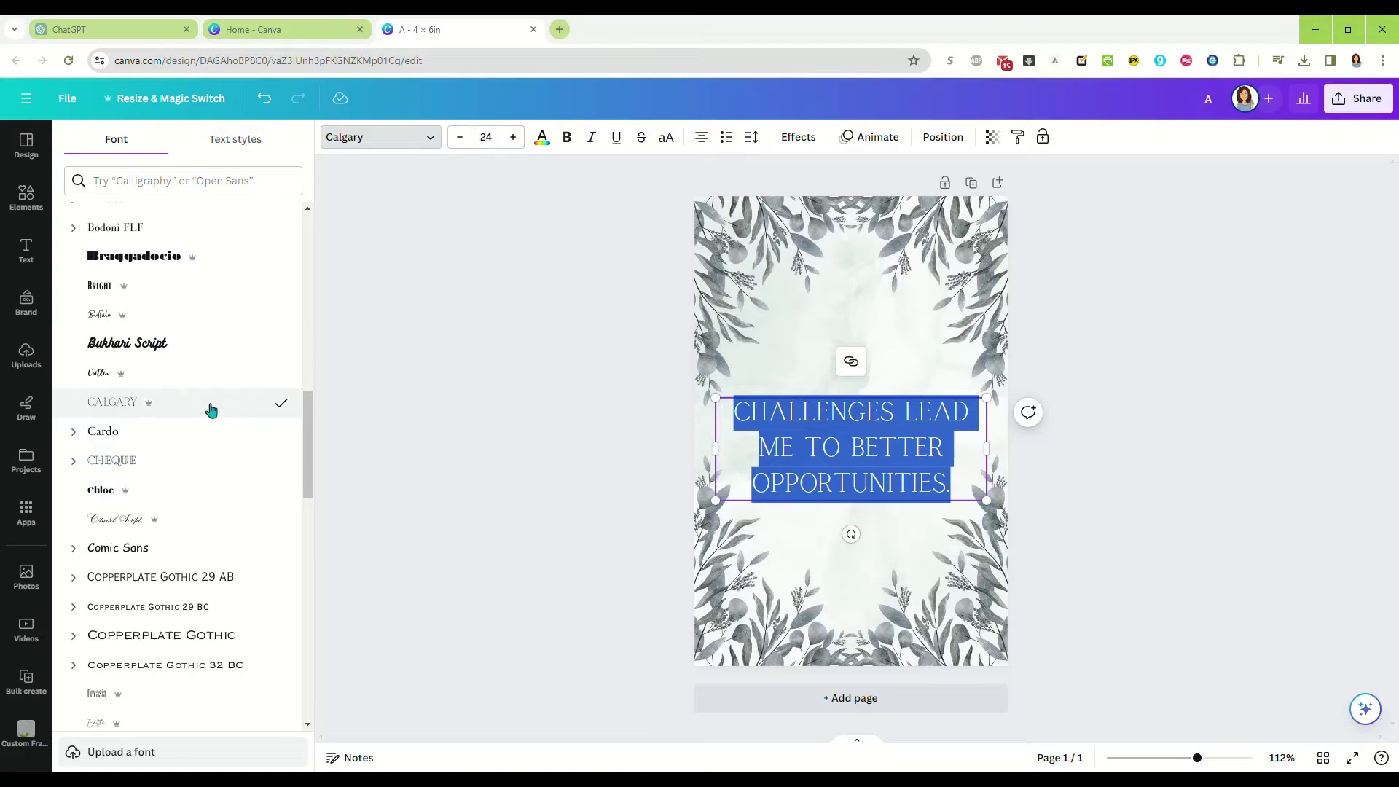
click(900, 448)
Move the affirmation text box slightly higher and deselect it.
click(884, 445)
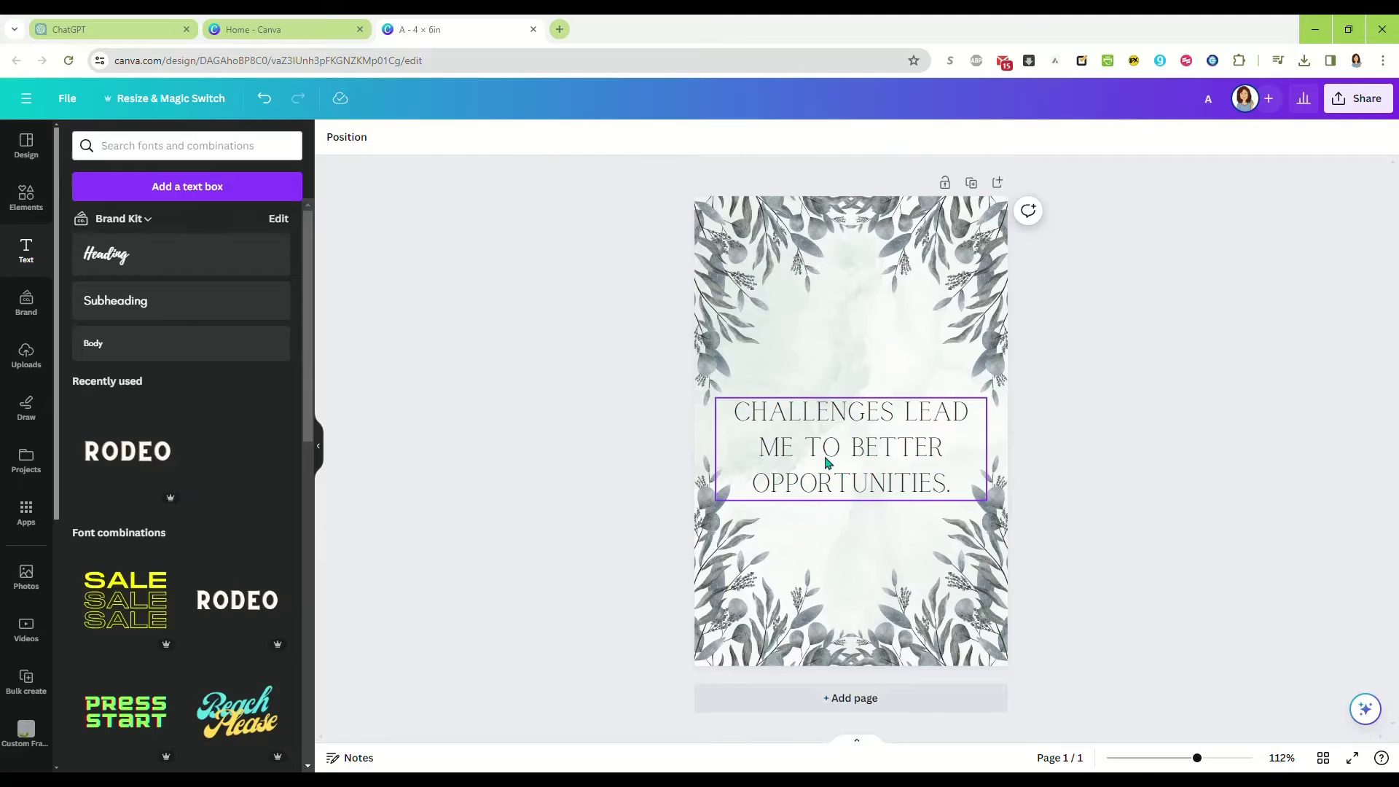
drag(833, 446, 844, 441)
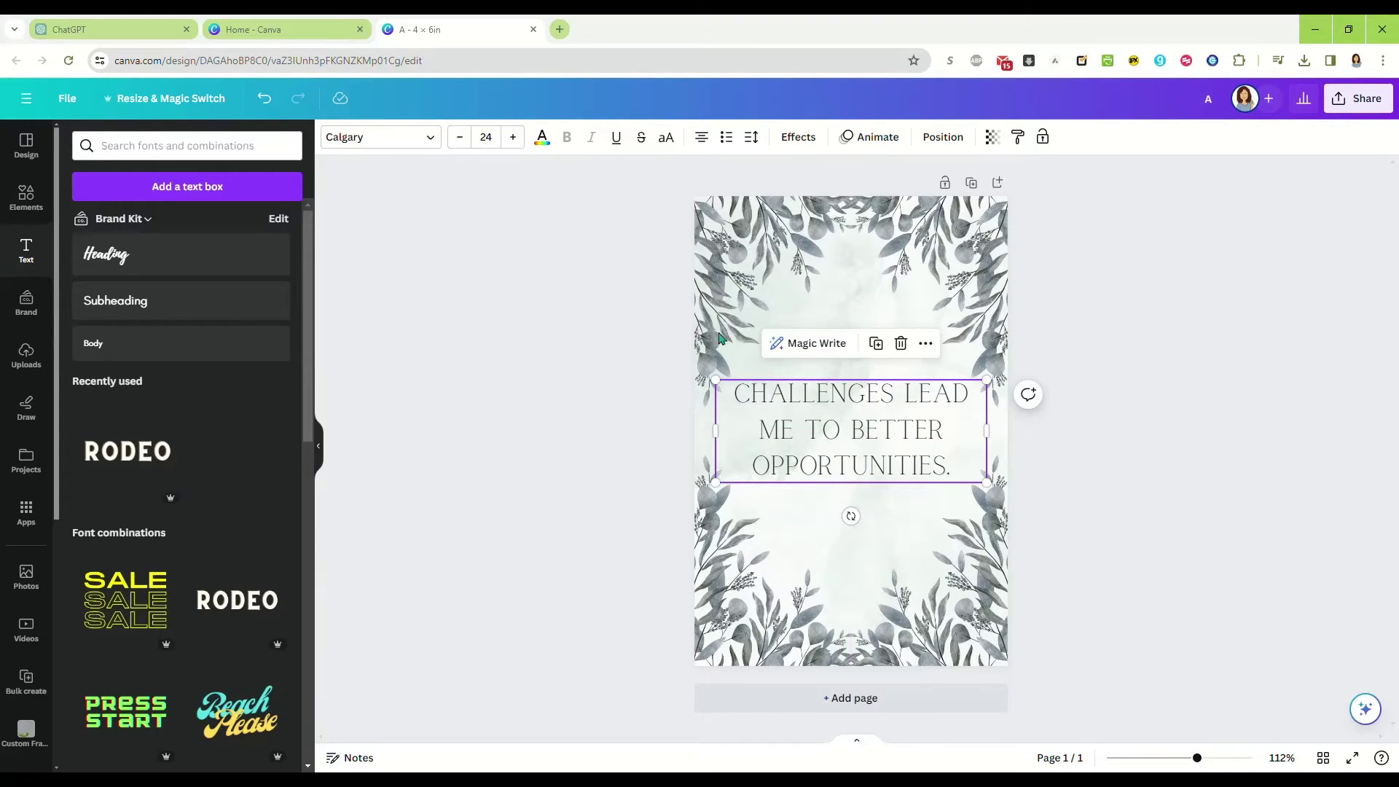
click(807, 433)
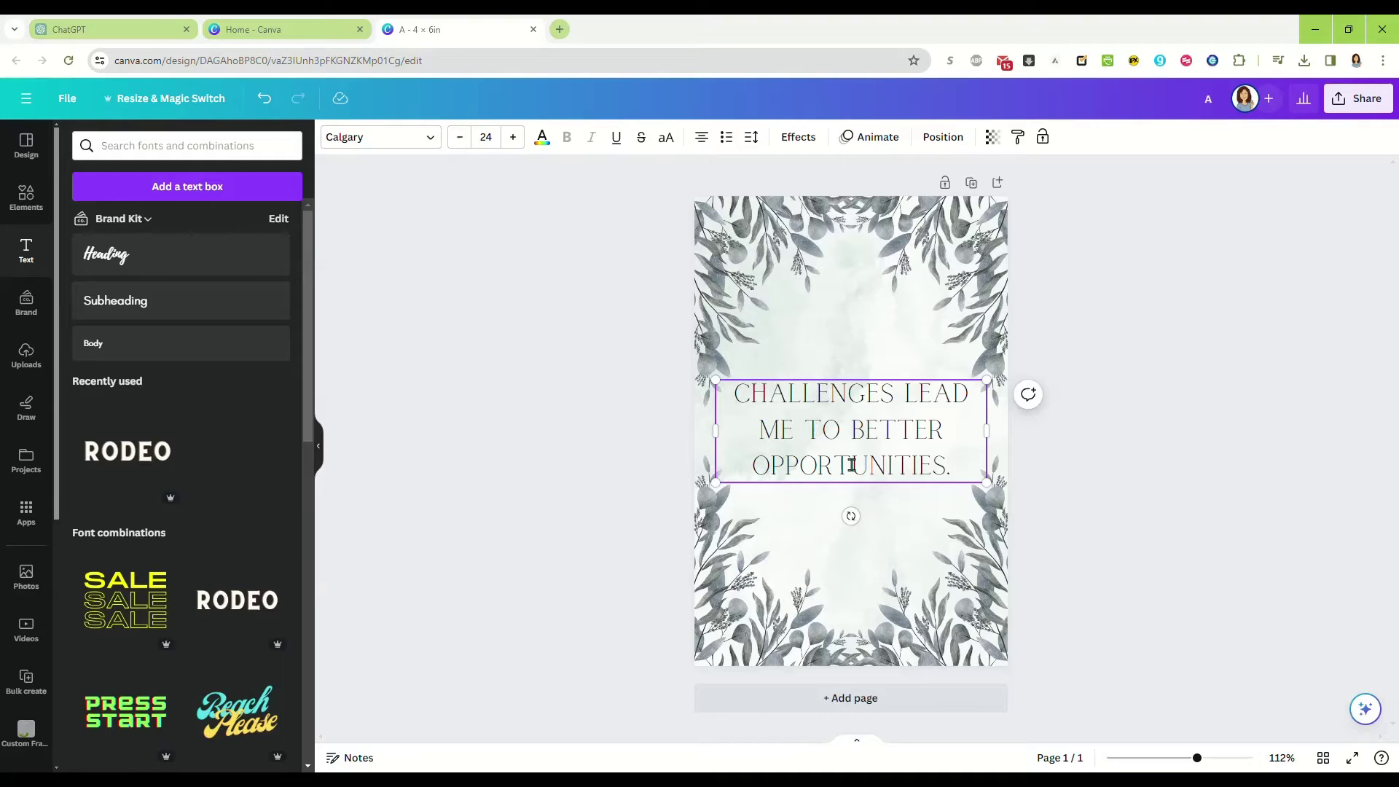
click(1090, 499)
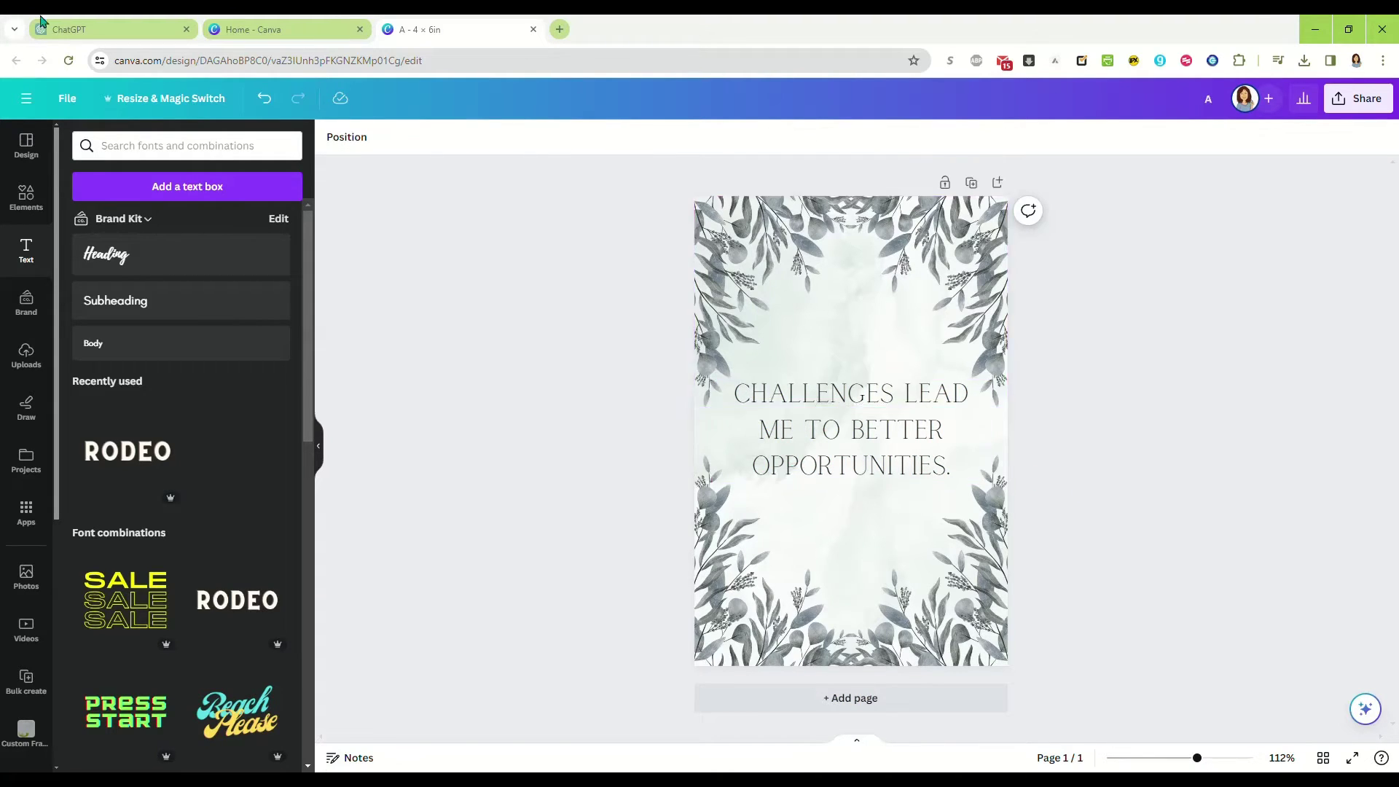
Copy the full table of 30 affirmations from ChatGPT and return to the Canva card design.
click(128, 30)
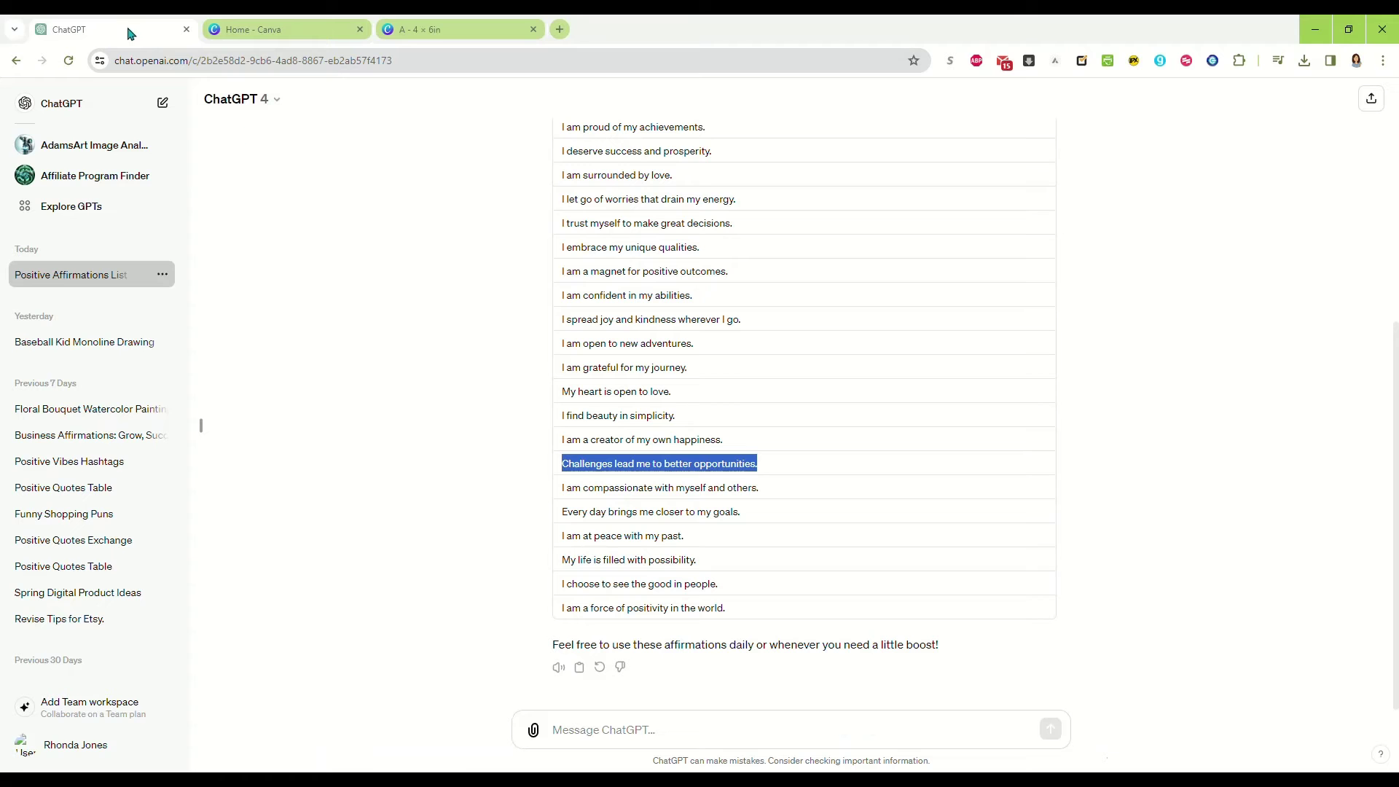
drag(761, 614, 563, 279)
right_click(617, 281)
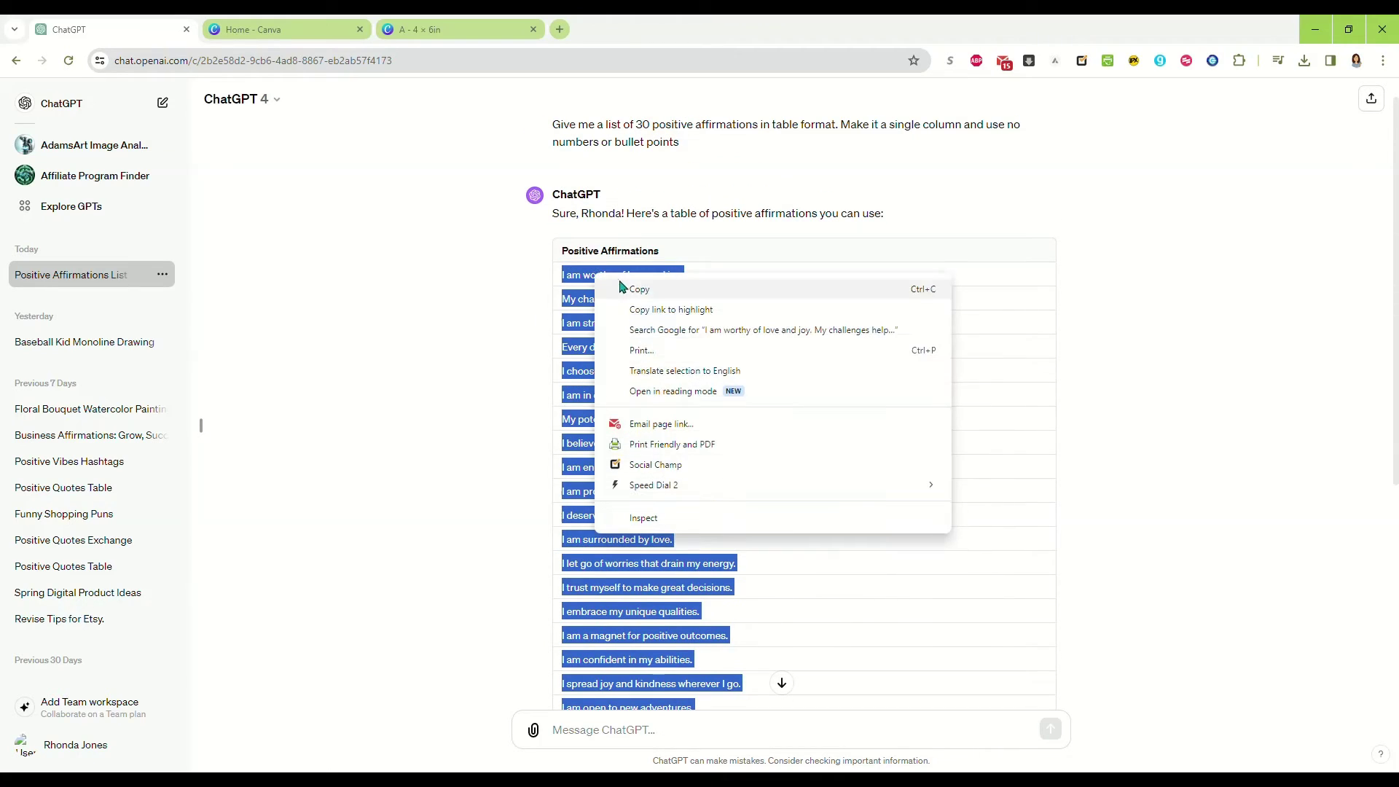
click(624, 287)
click(429, 30)
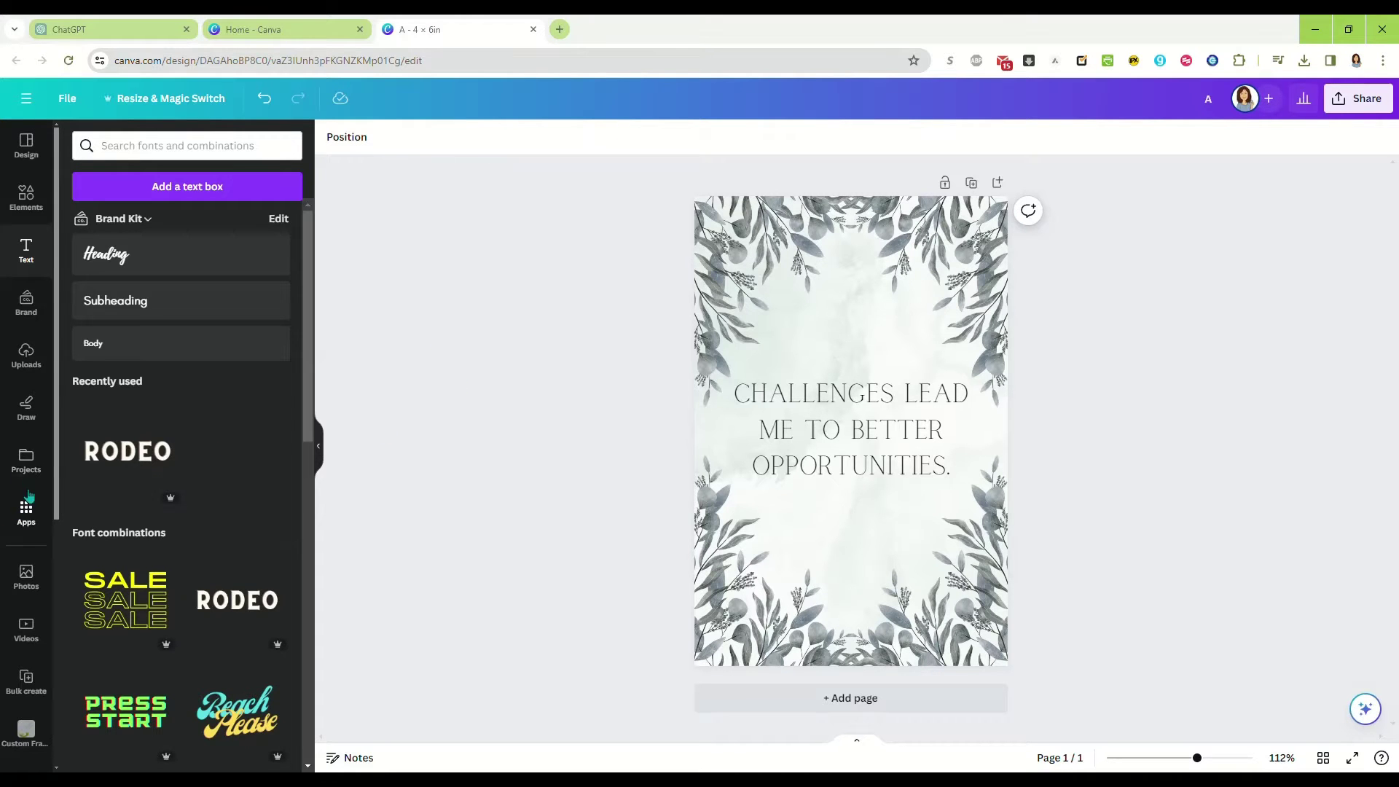
Start a manual Bulk create data table and clear its sample name and email data.
scroll(6, 466, down, 4)
scroll(6, 474, down, 2)
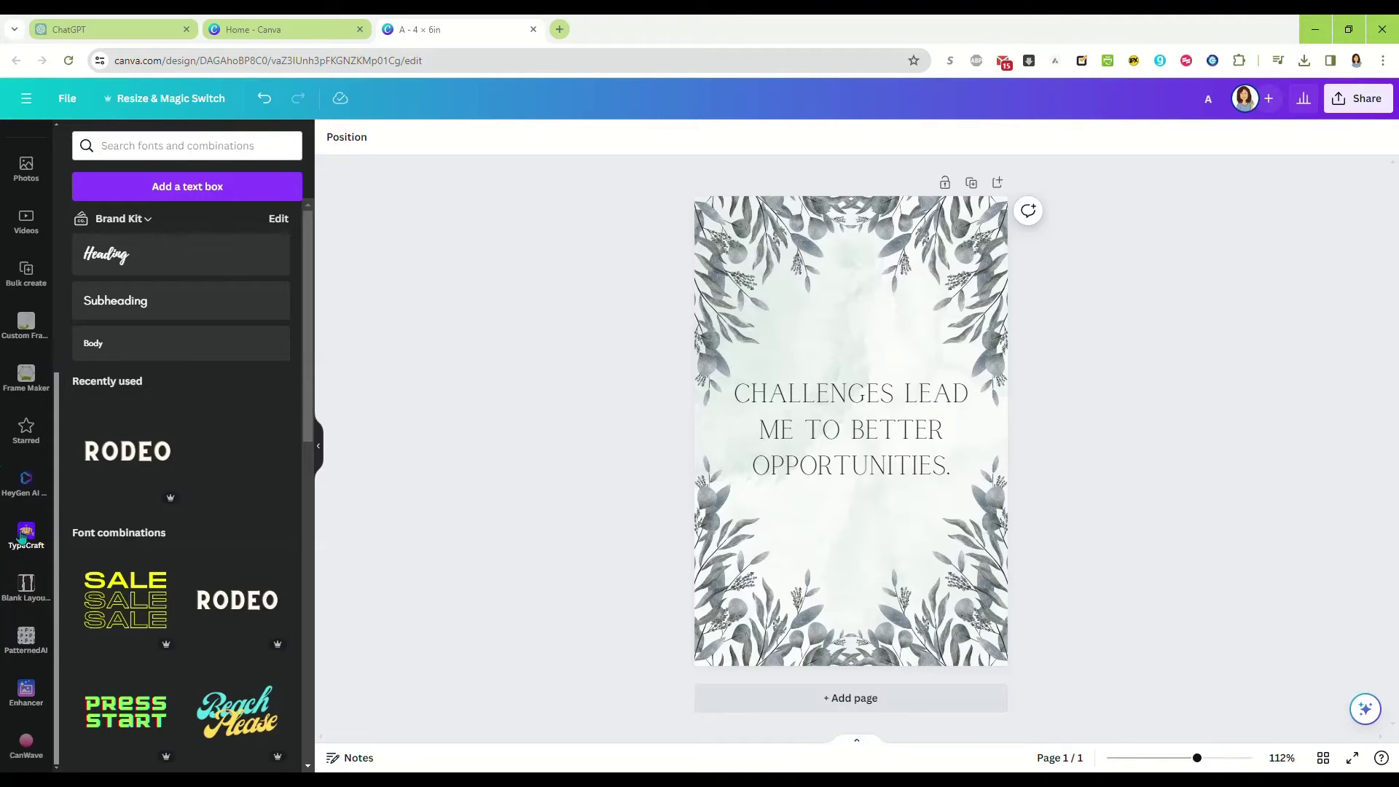
click(23, 286)
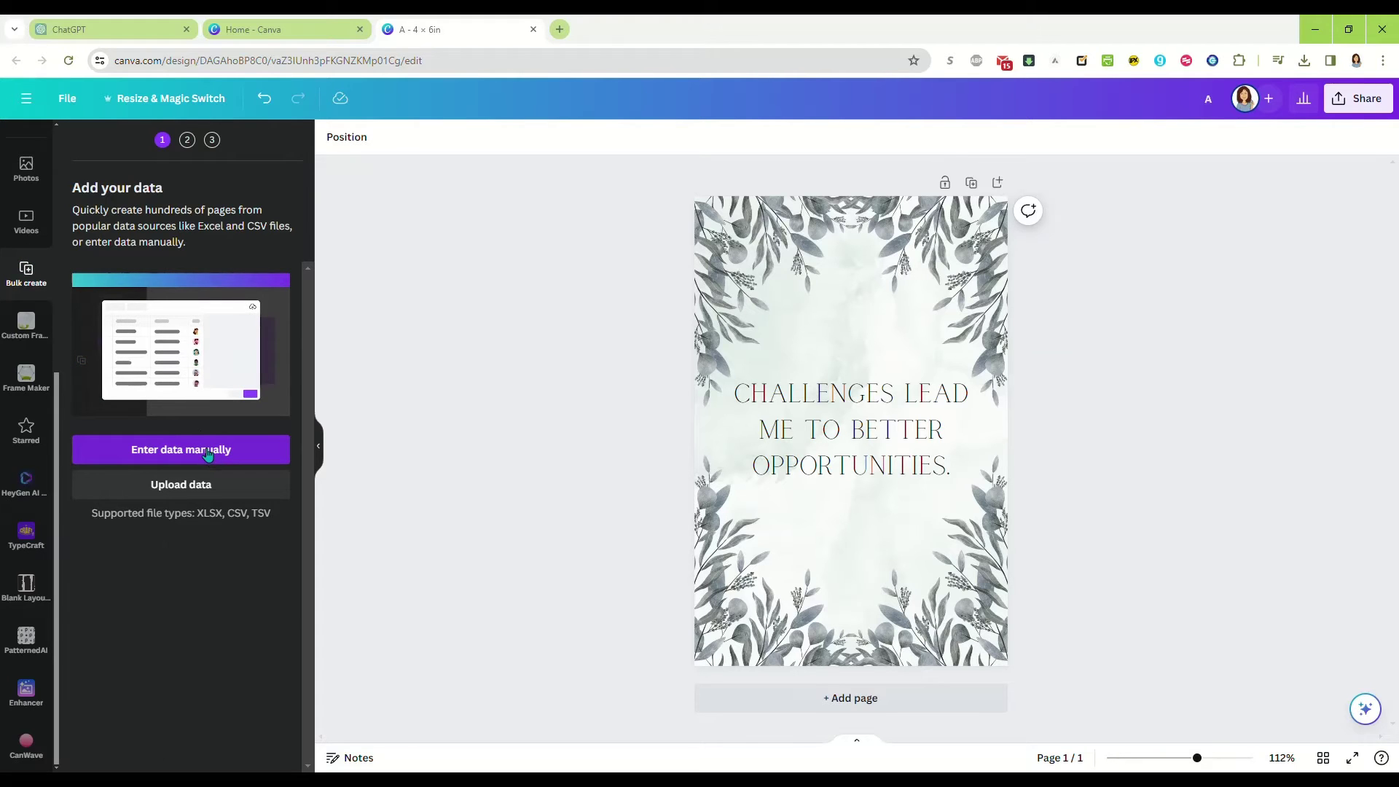
click(207, 451)
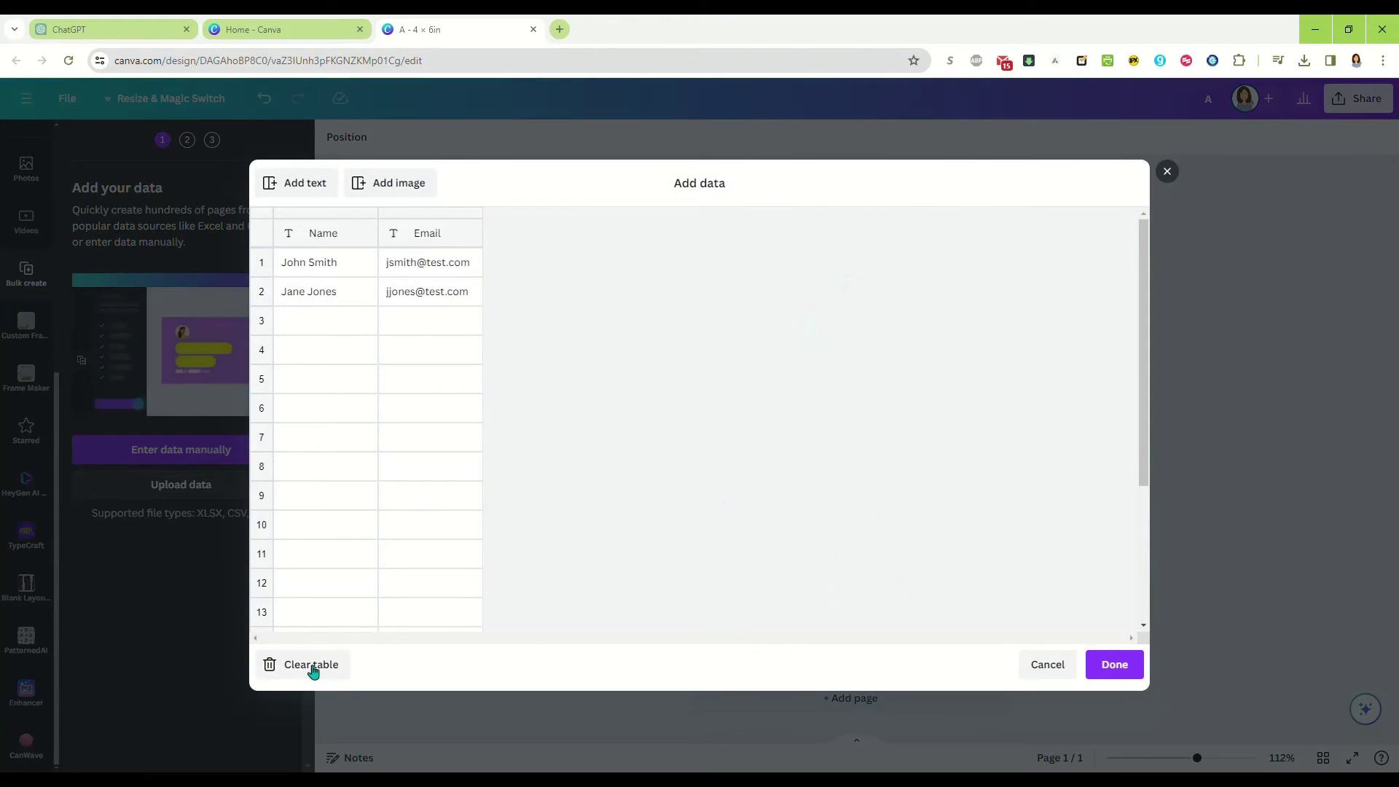
click(313, 667)
Paste the affirmations into the first column and rename its header to 'Affirmations'.
right_click(324, 264)
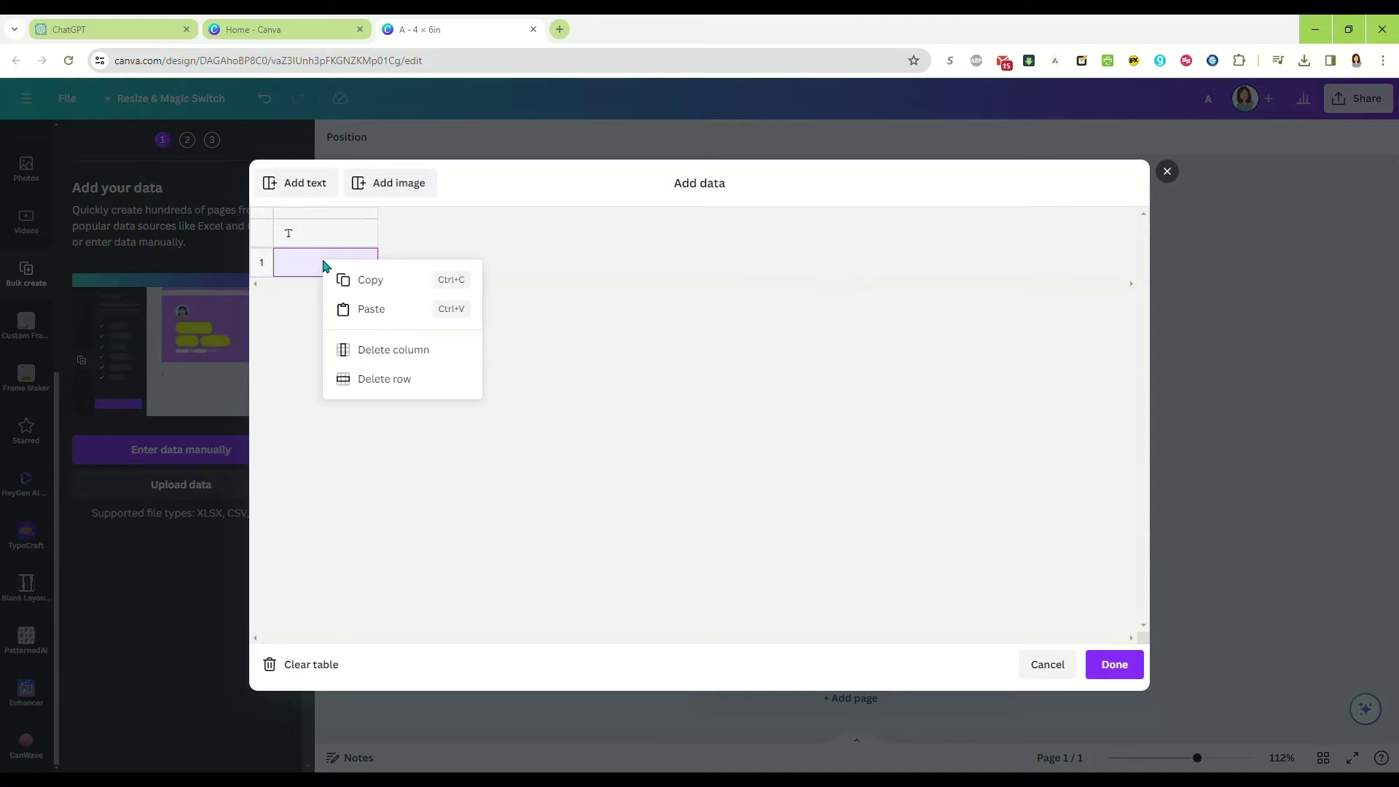
click(369, 315)
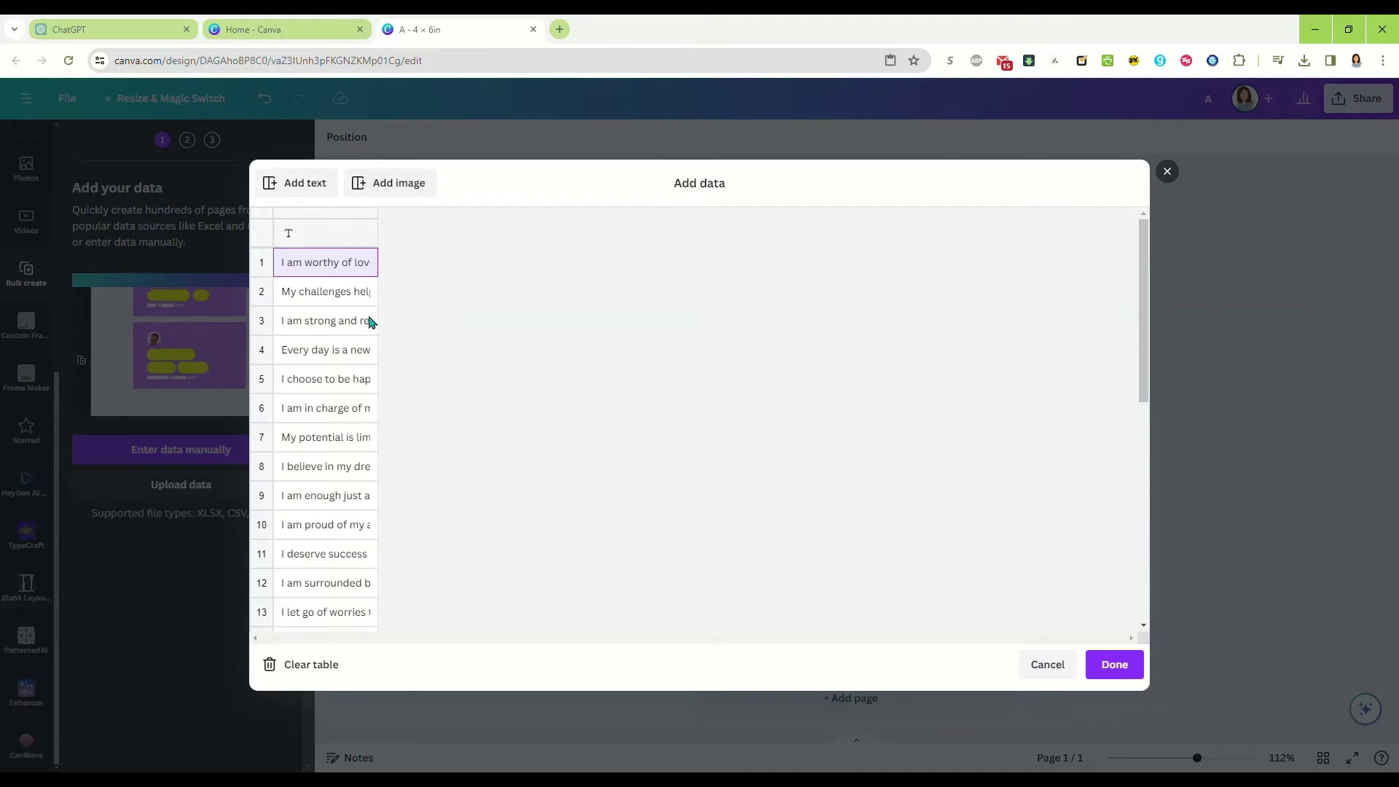
scroll(350, 510, down, 2)
scroll(350, 500, up, 2)
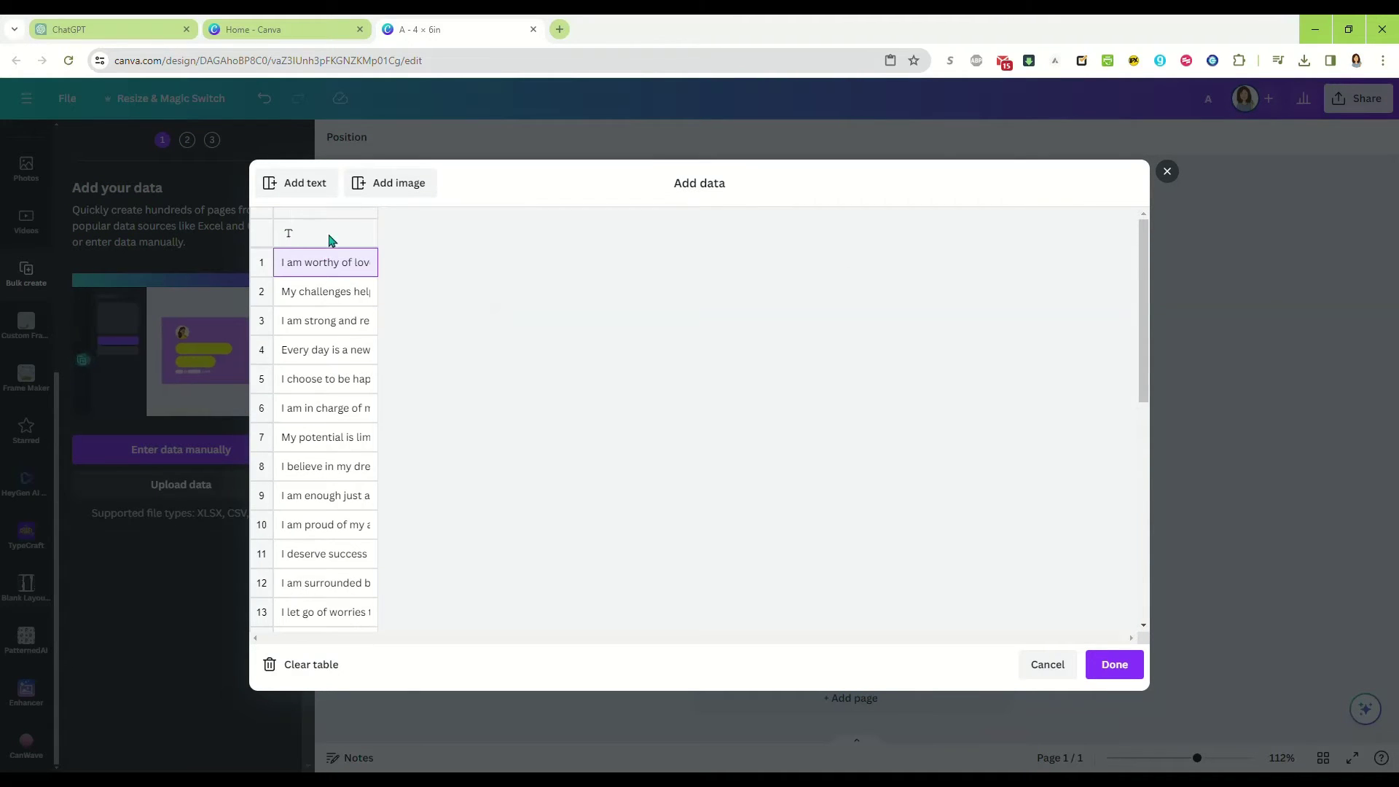
click(335, 235)
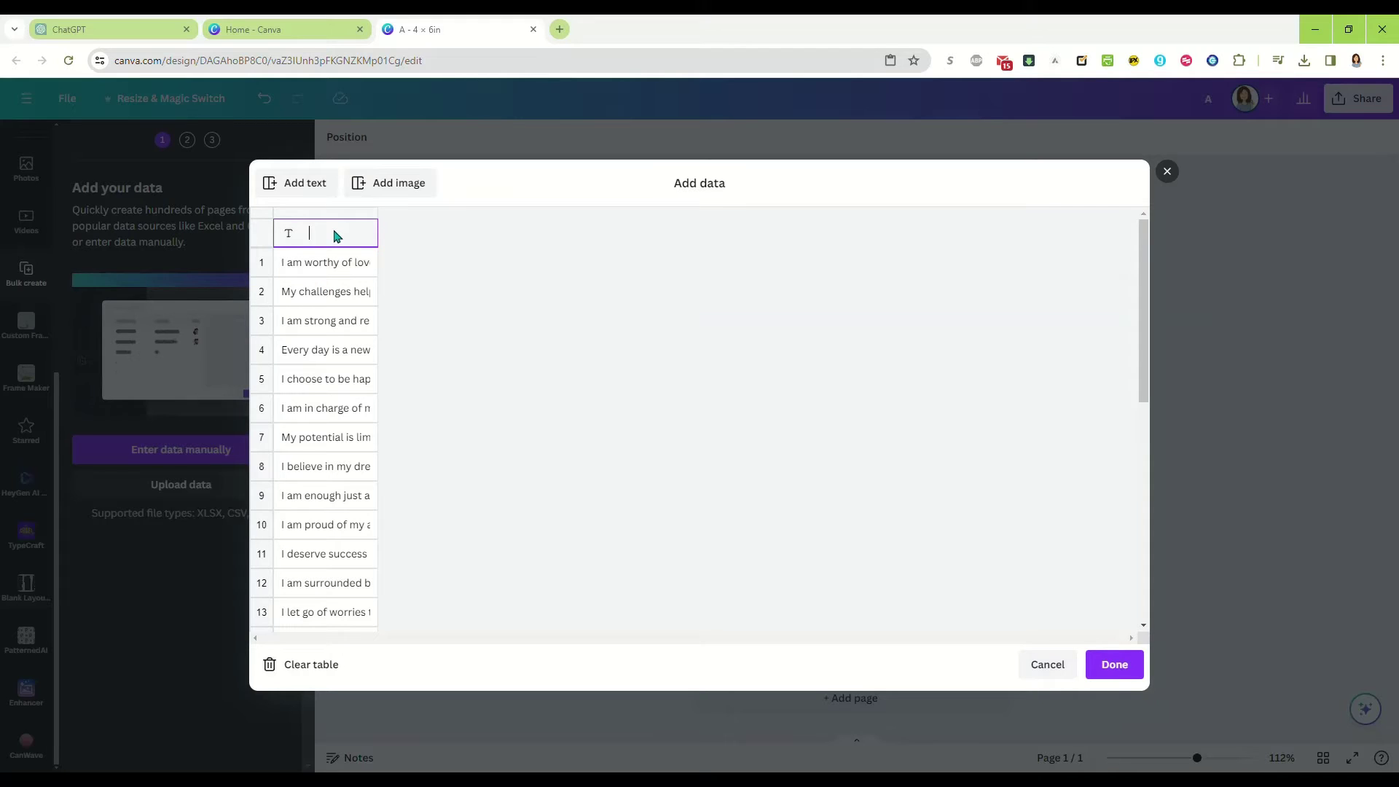
text(Af)
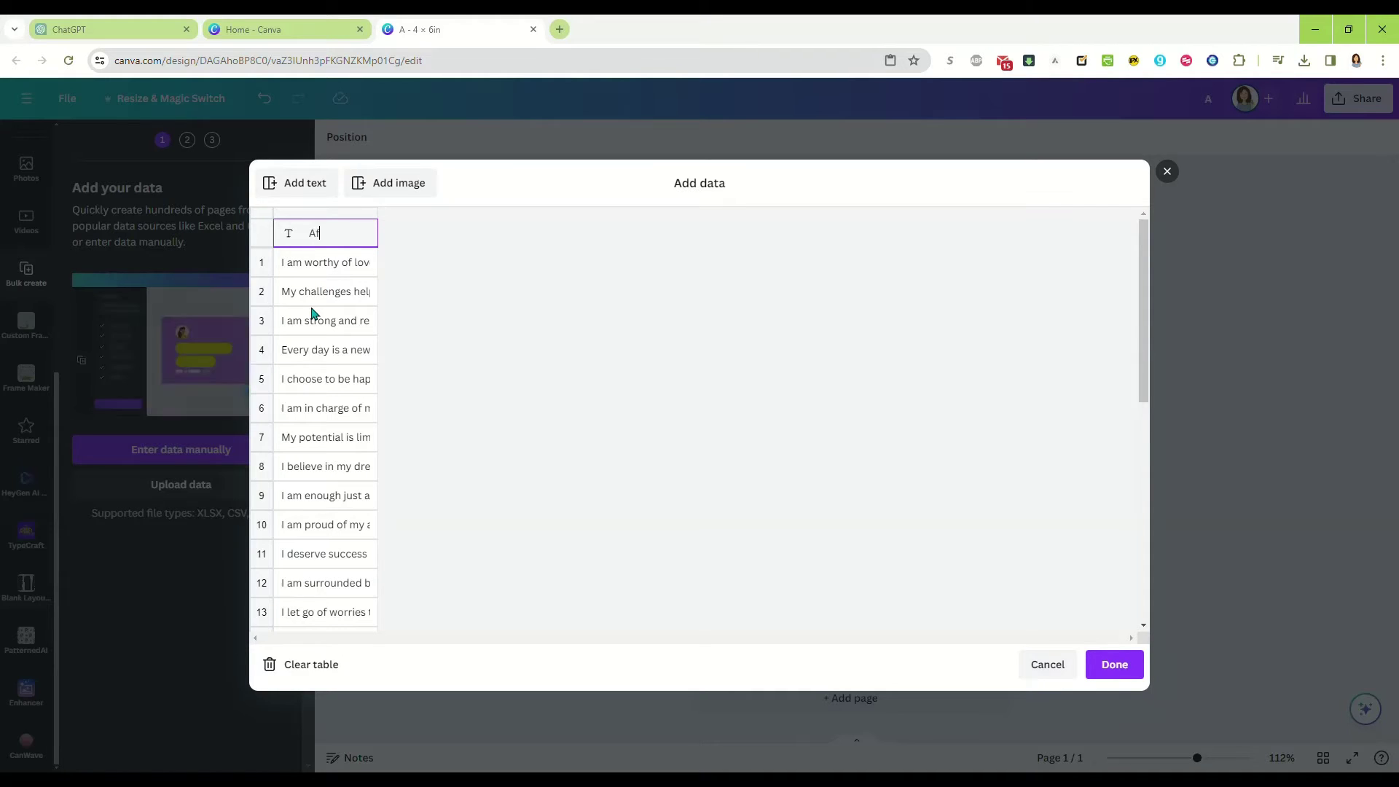
text(firmations)
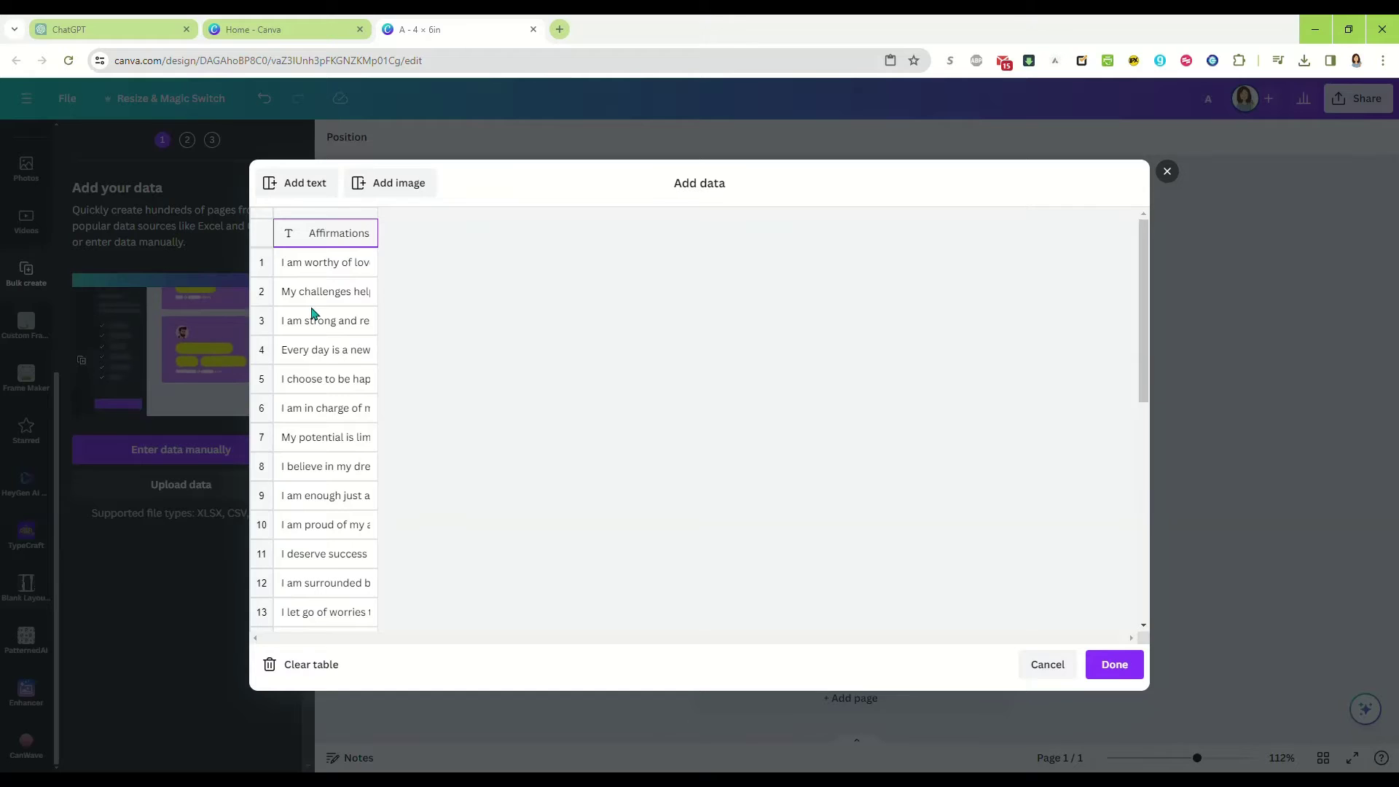
key(Return)
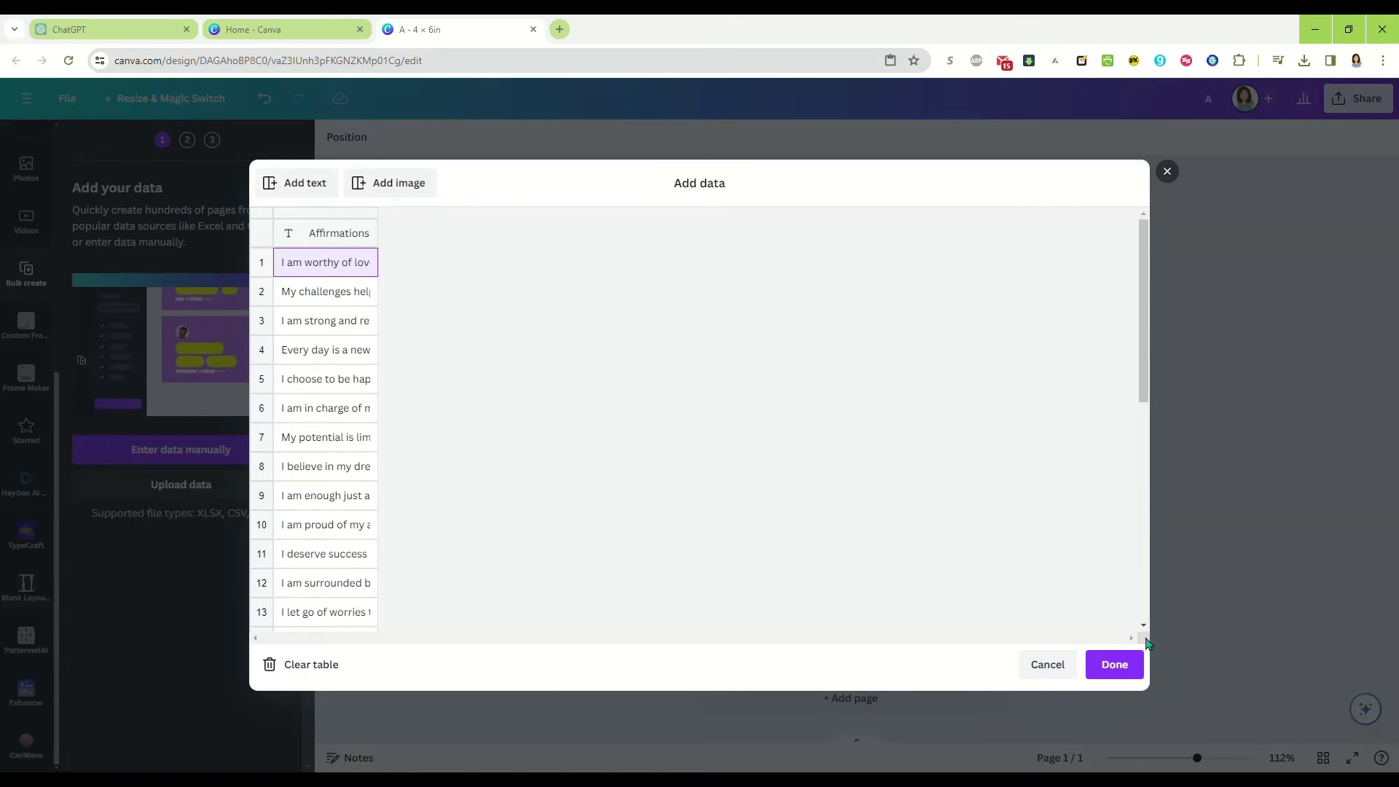
Finish data entry and connect the card's text box to the Affirmations data field.
click(1114, 664)
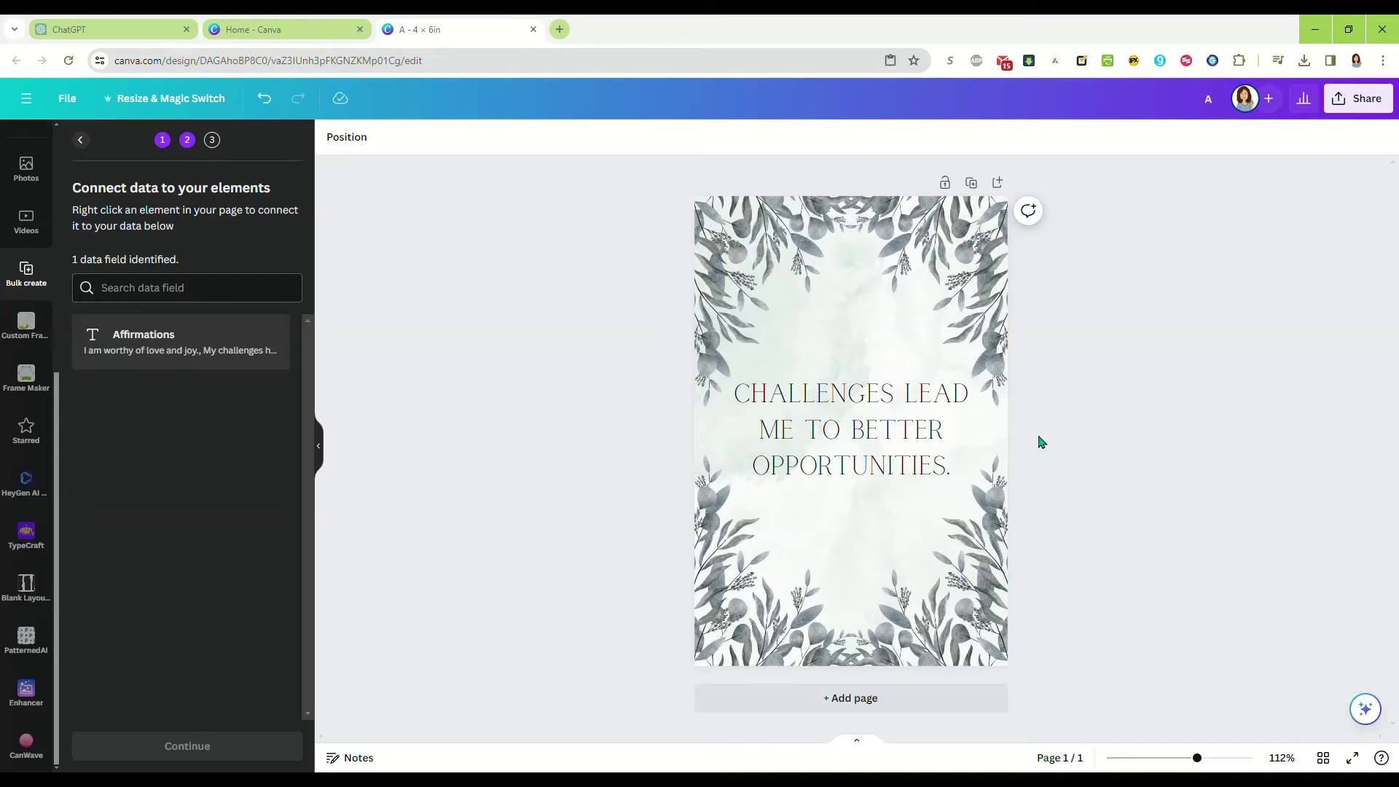
click(858, 438)
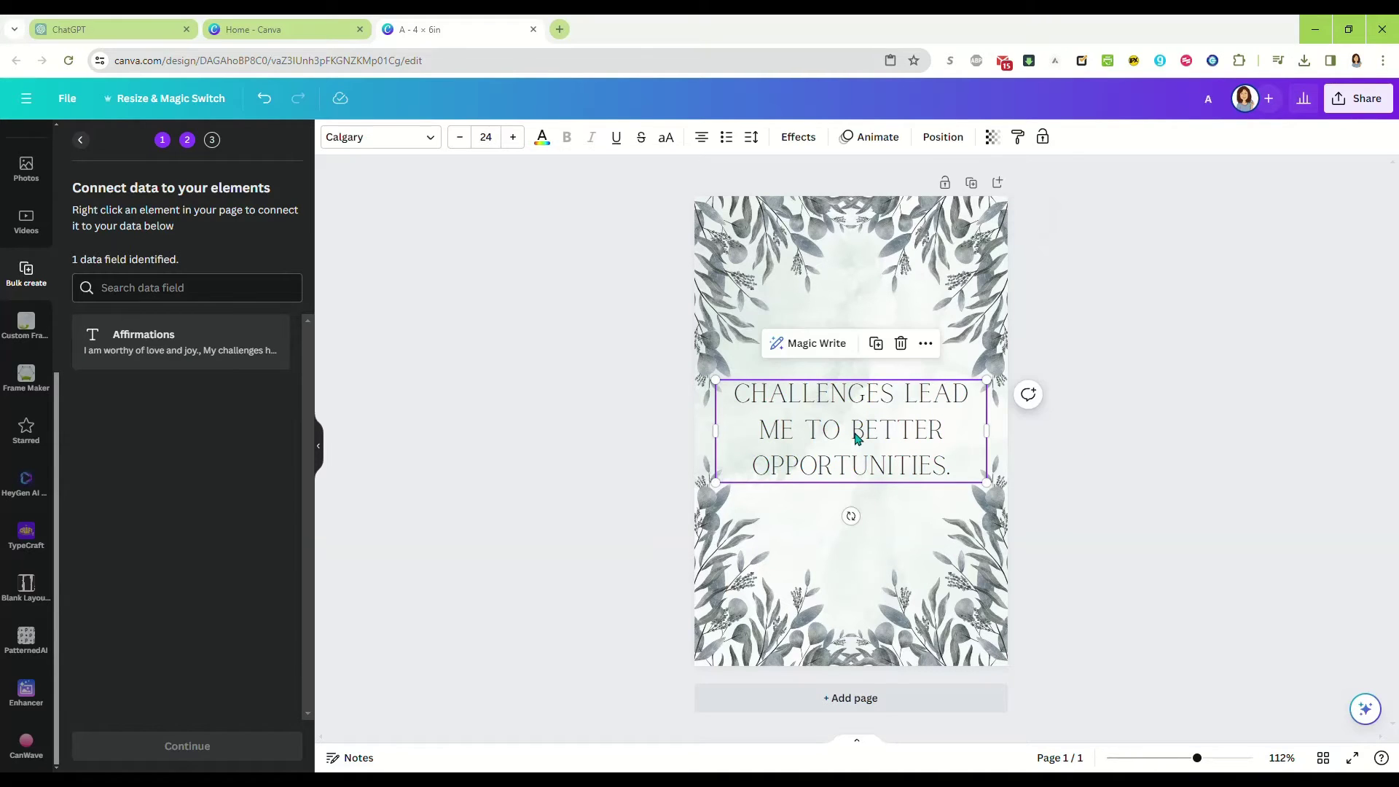
click(924, 346)
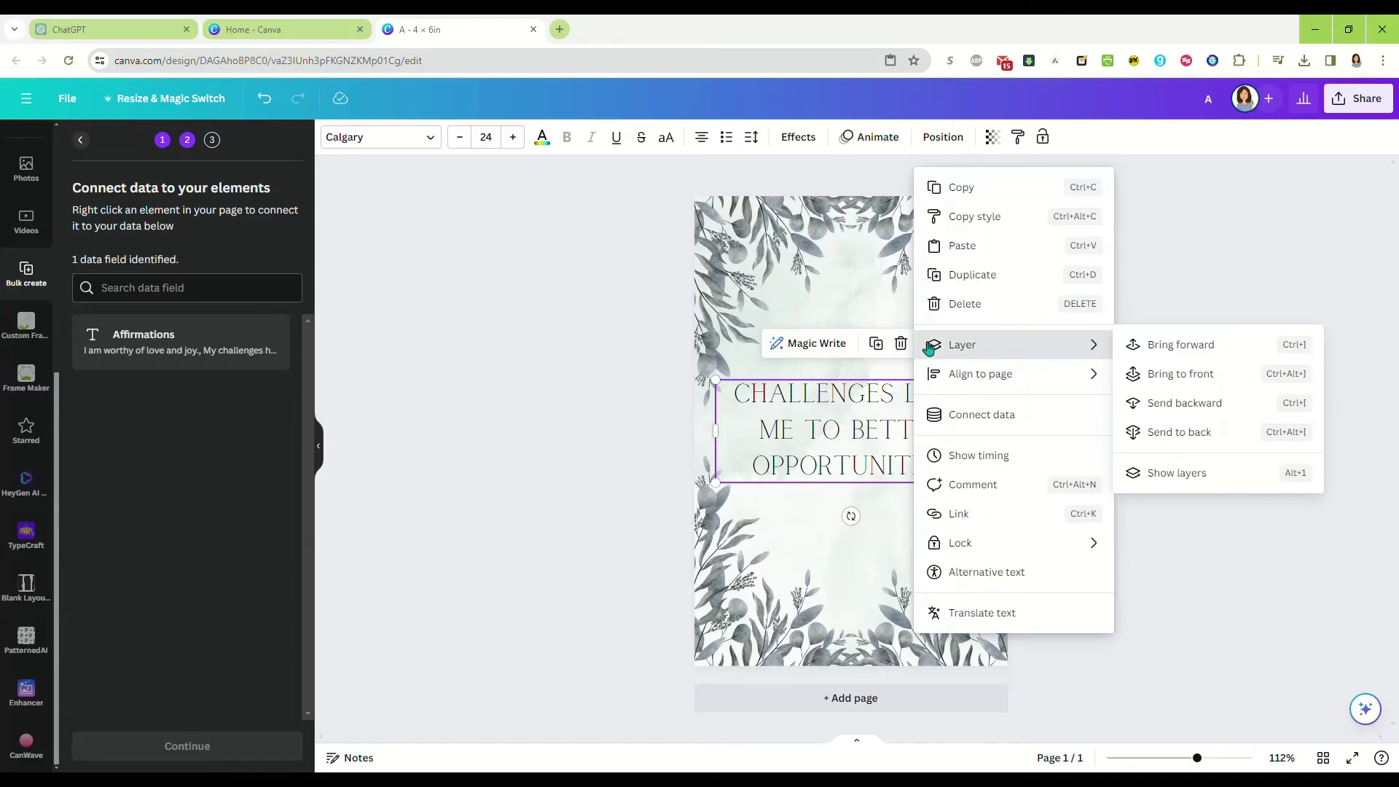
click(985, 418)
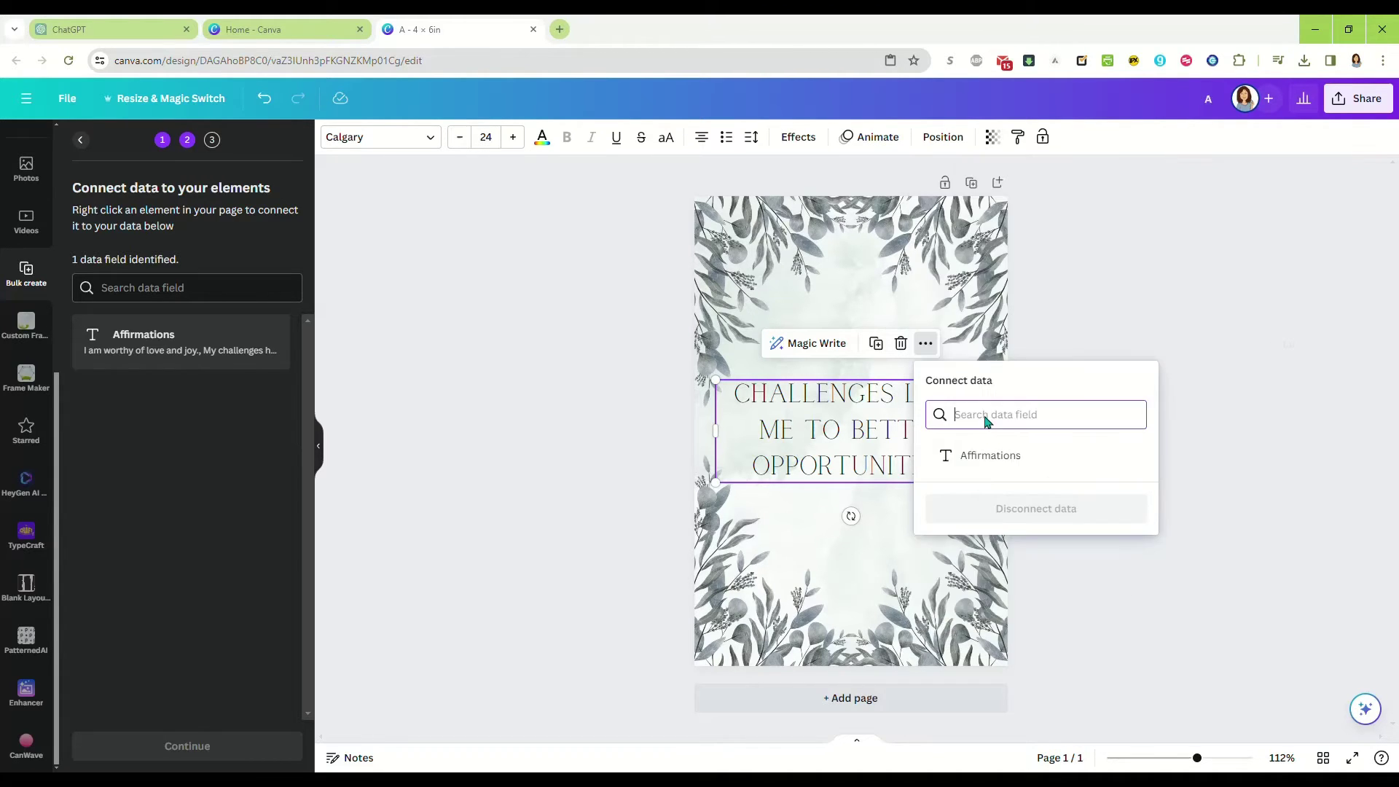
click(1020, 458)
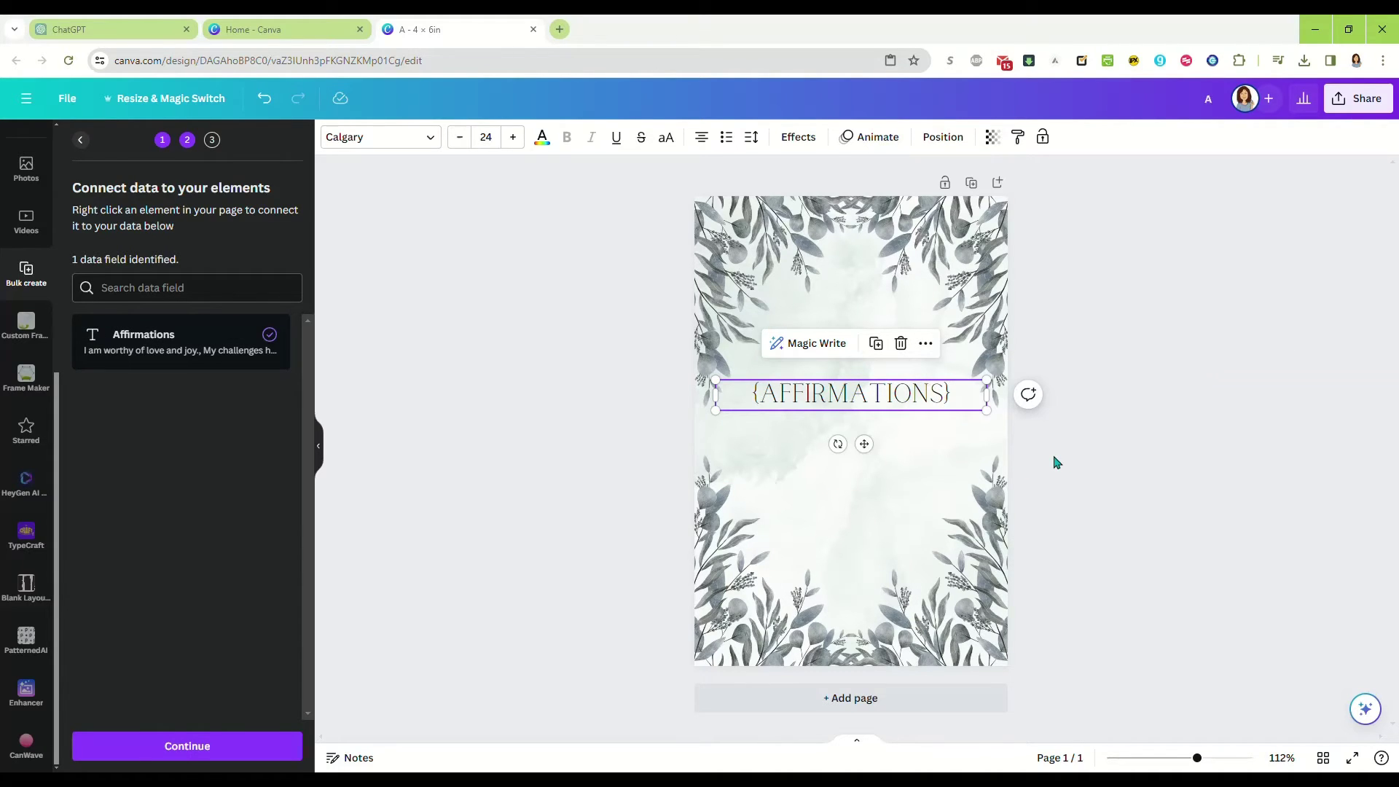
Check the {AFFIRMATIONS} text box, then continue to the apply-data step listing all 30 affirmations.
click(1054, 461)
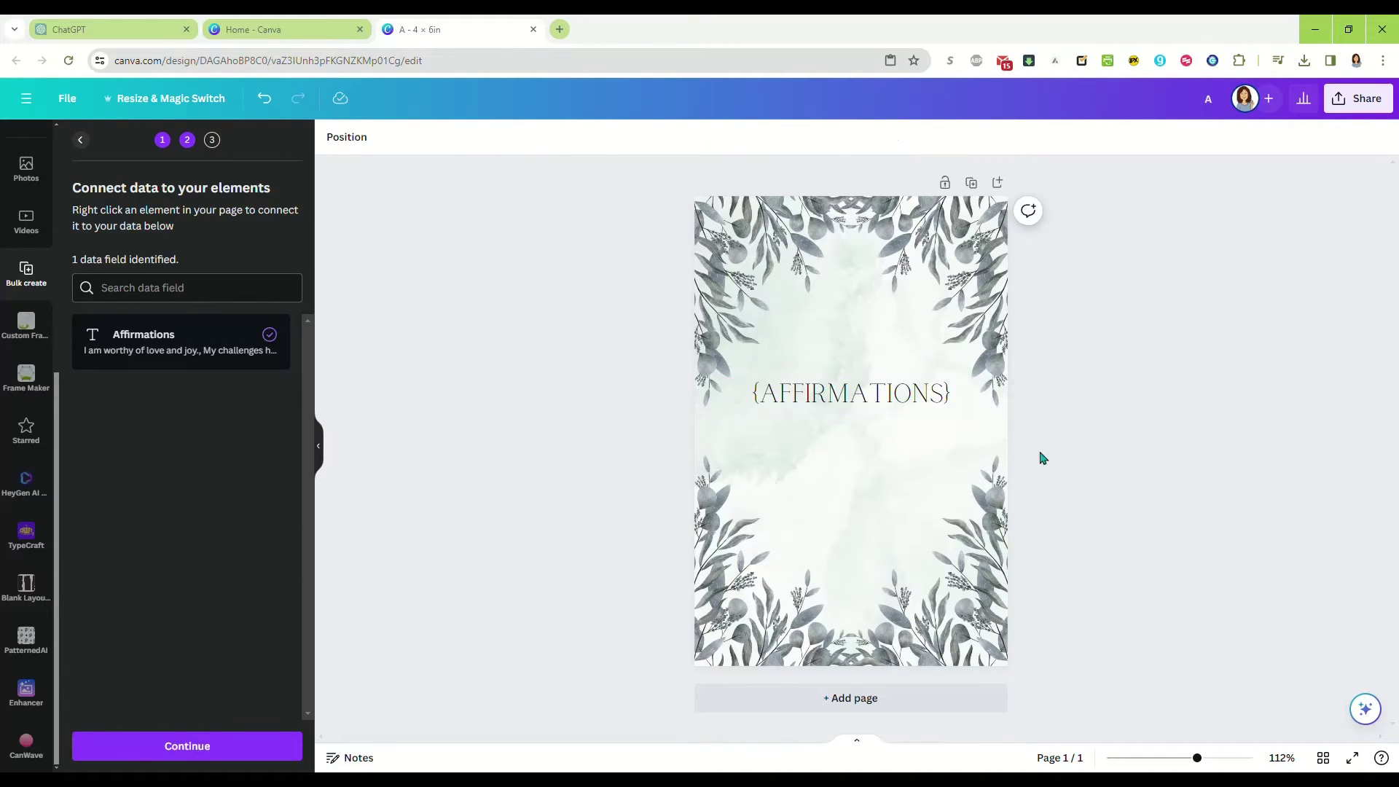
click(821, 408)
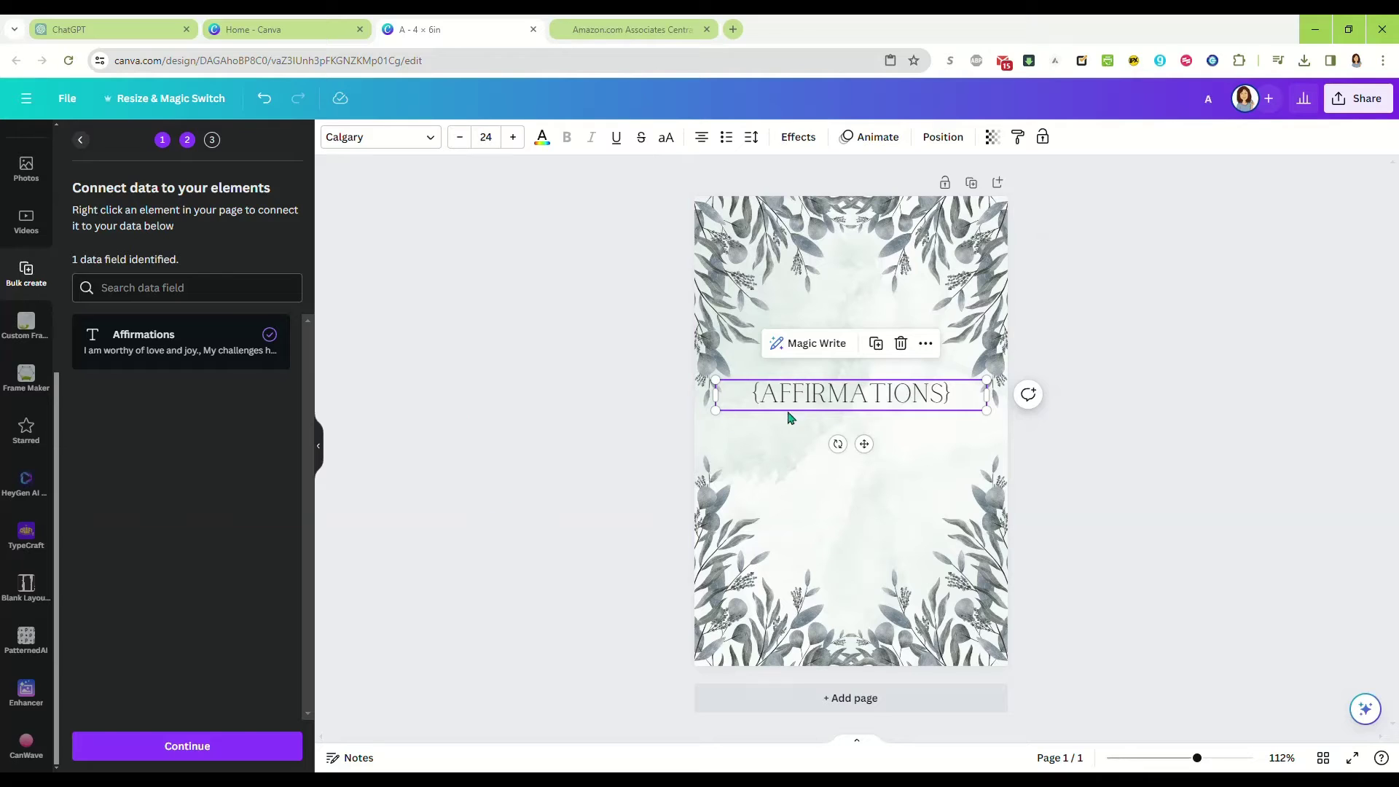
click(447, 477)
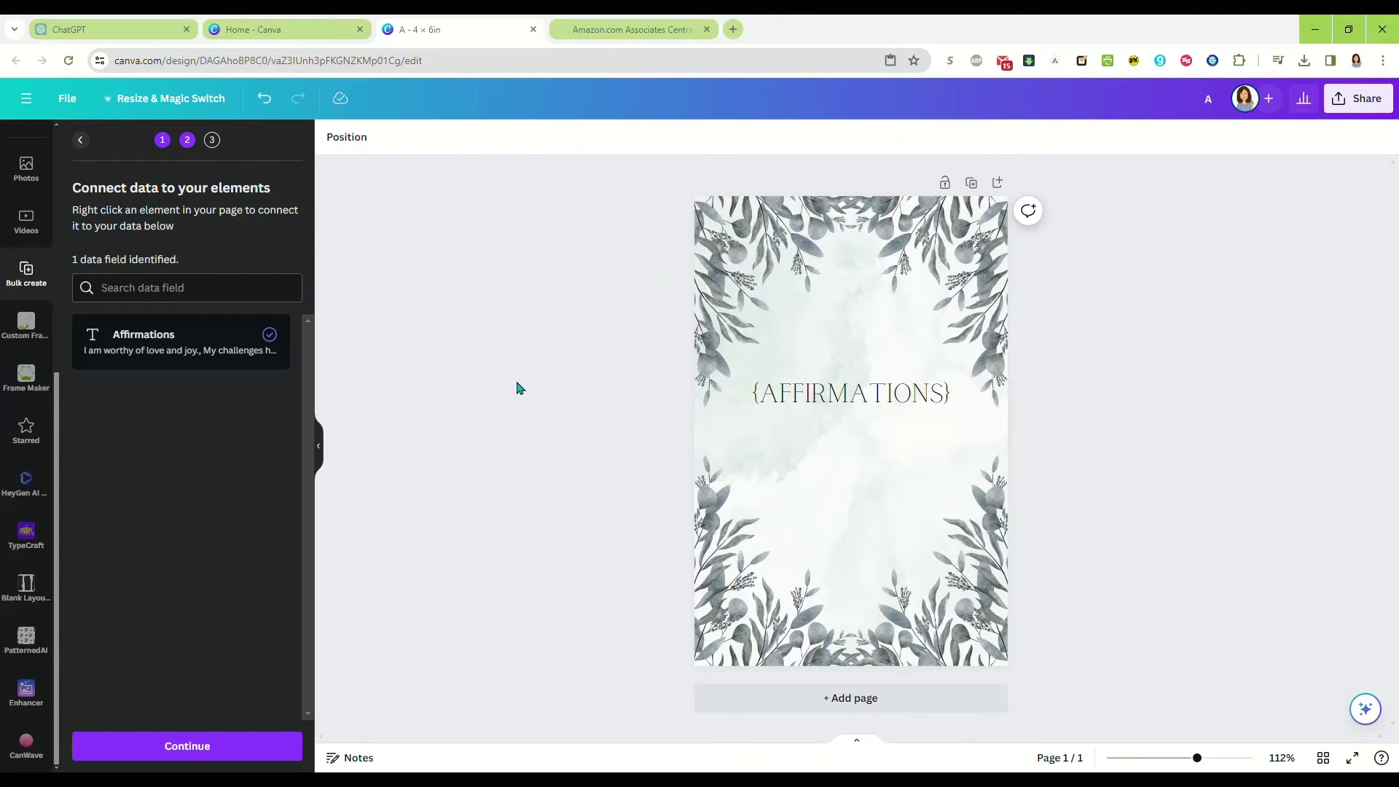
click(191, 748)
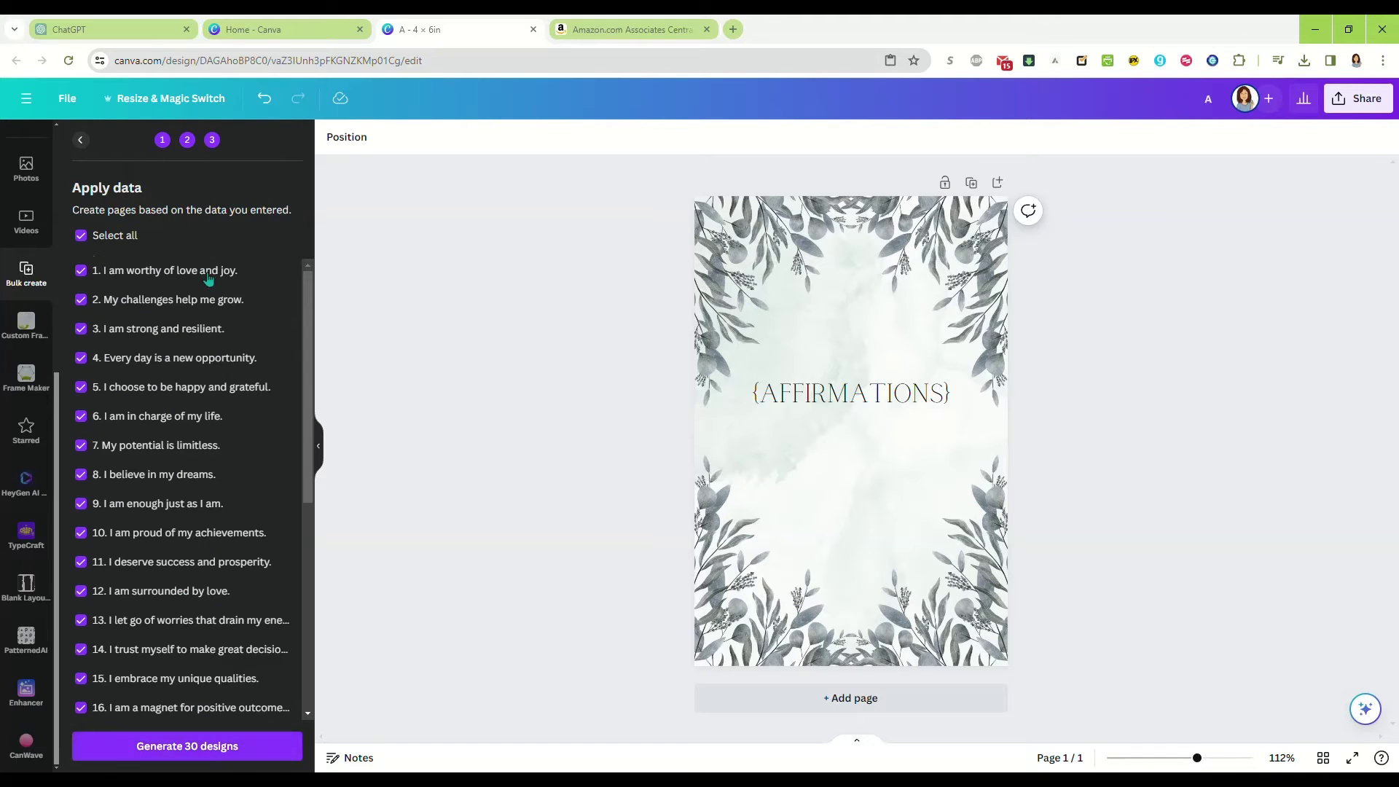
Generate 30 designs from all checked affirmation rows into a new Bulk 1 design.
scroll(212, 295, down, 5)
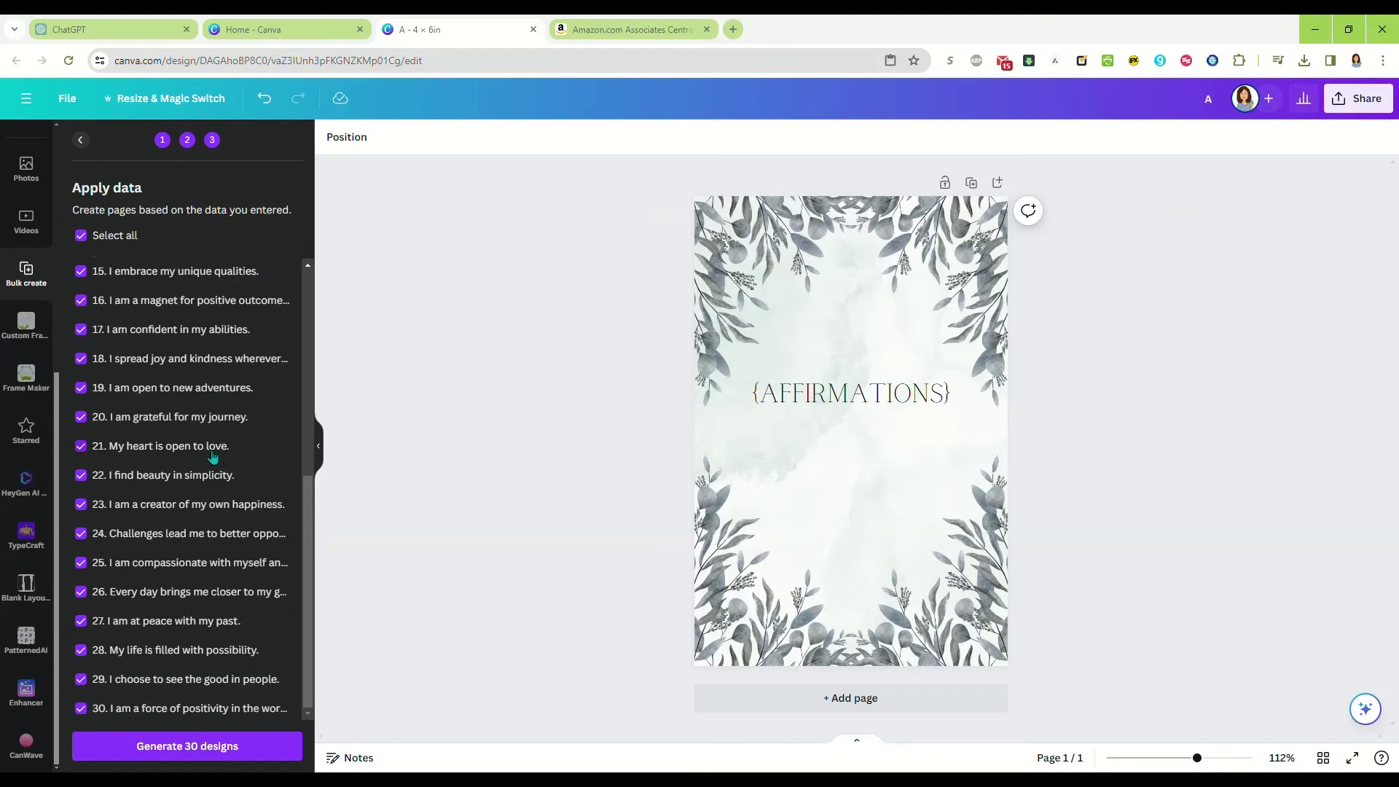
scroll(213, 456, up, 5)
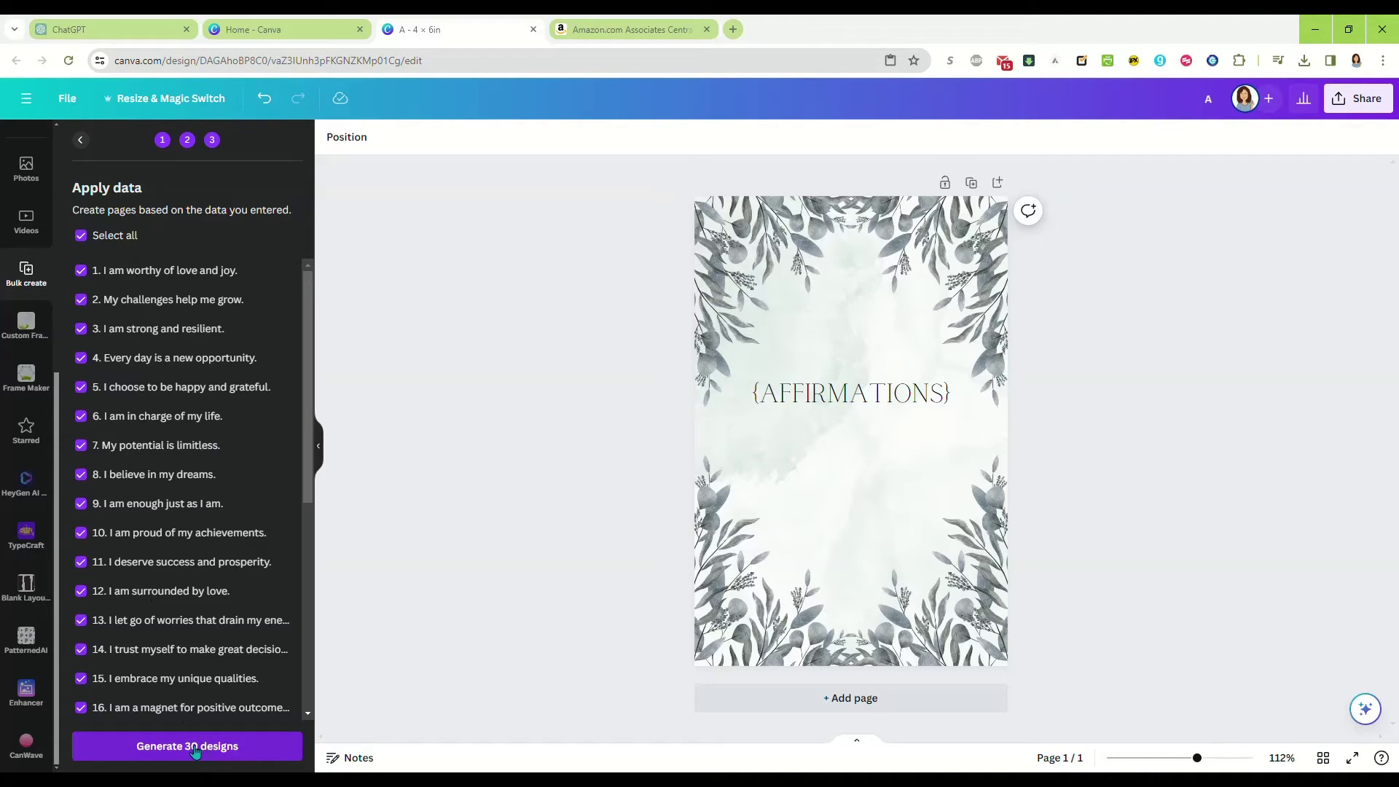
click(195, 749)
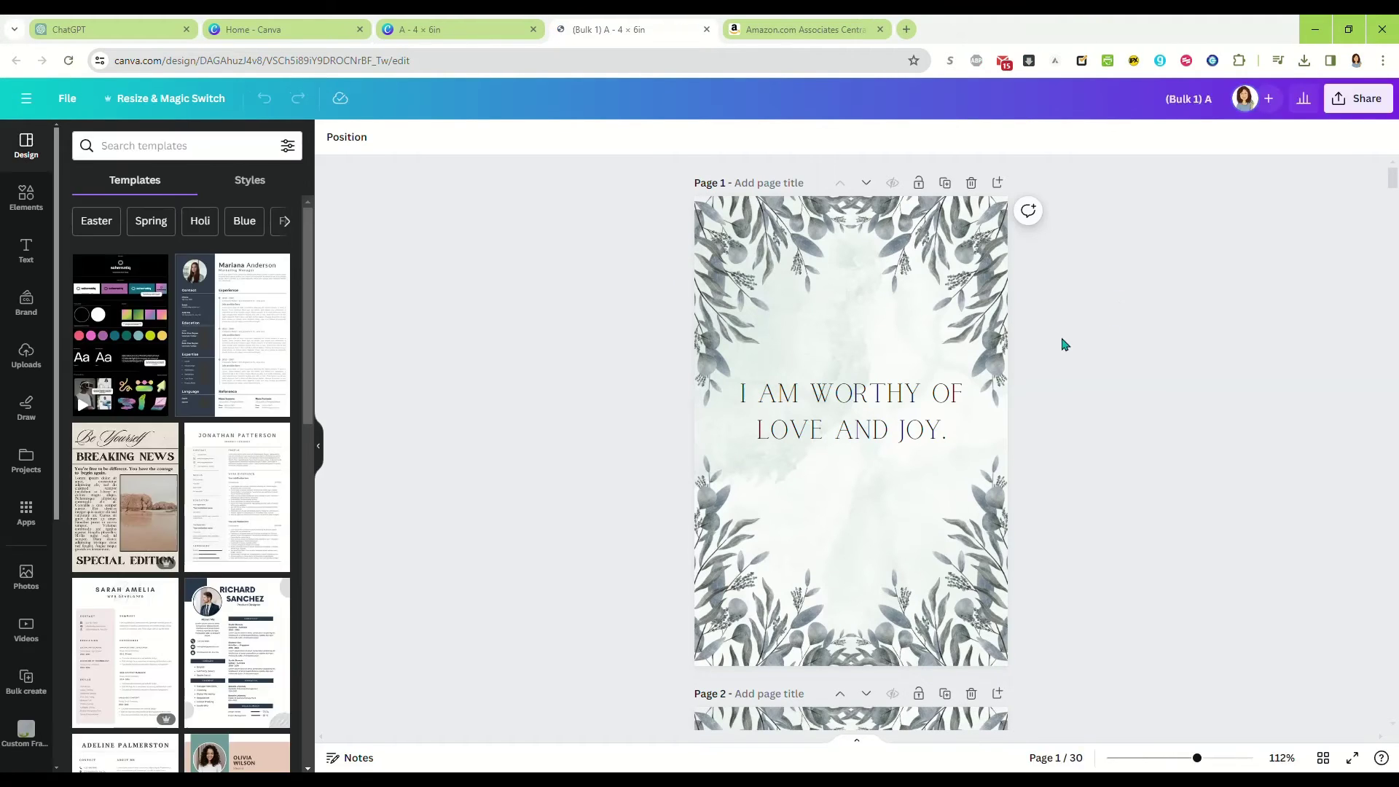
Scroll through the generated pages to verify each affirmation, then return to page 1.
scroll(1062, 344, down, 8)
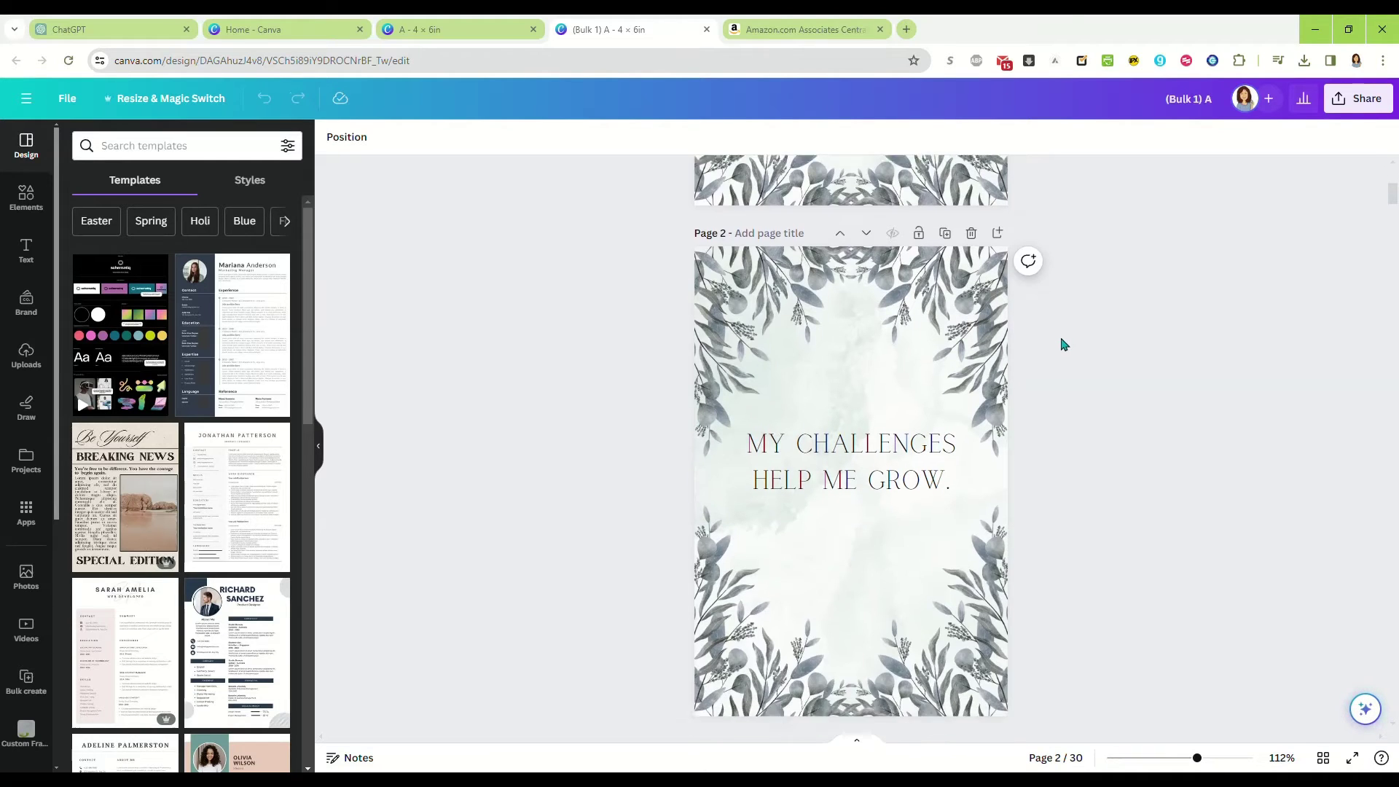
scroll(1062, 344, down, 8)
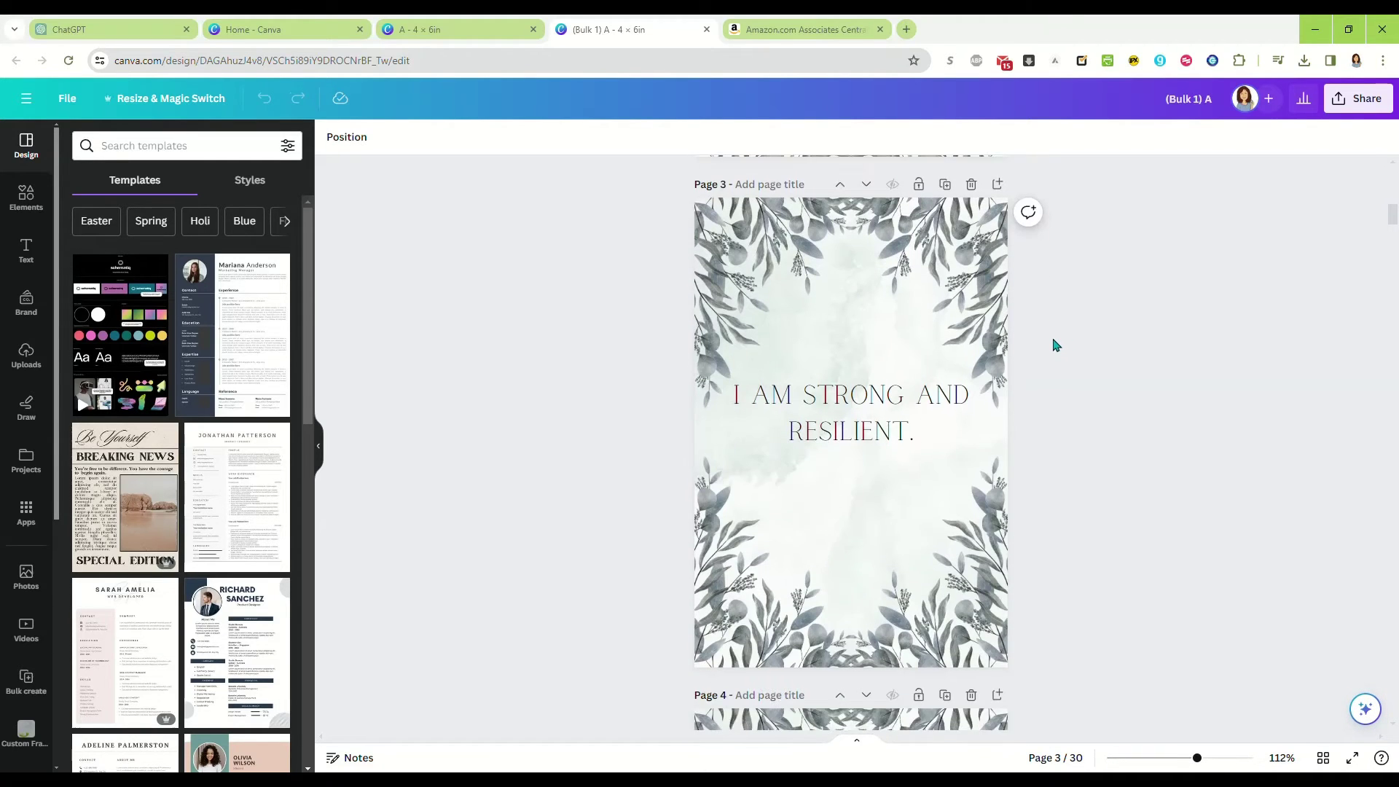
scroll(1056, 344, down, 15)
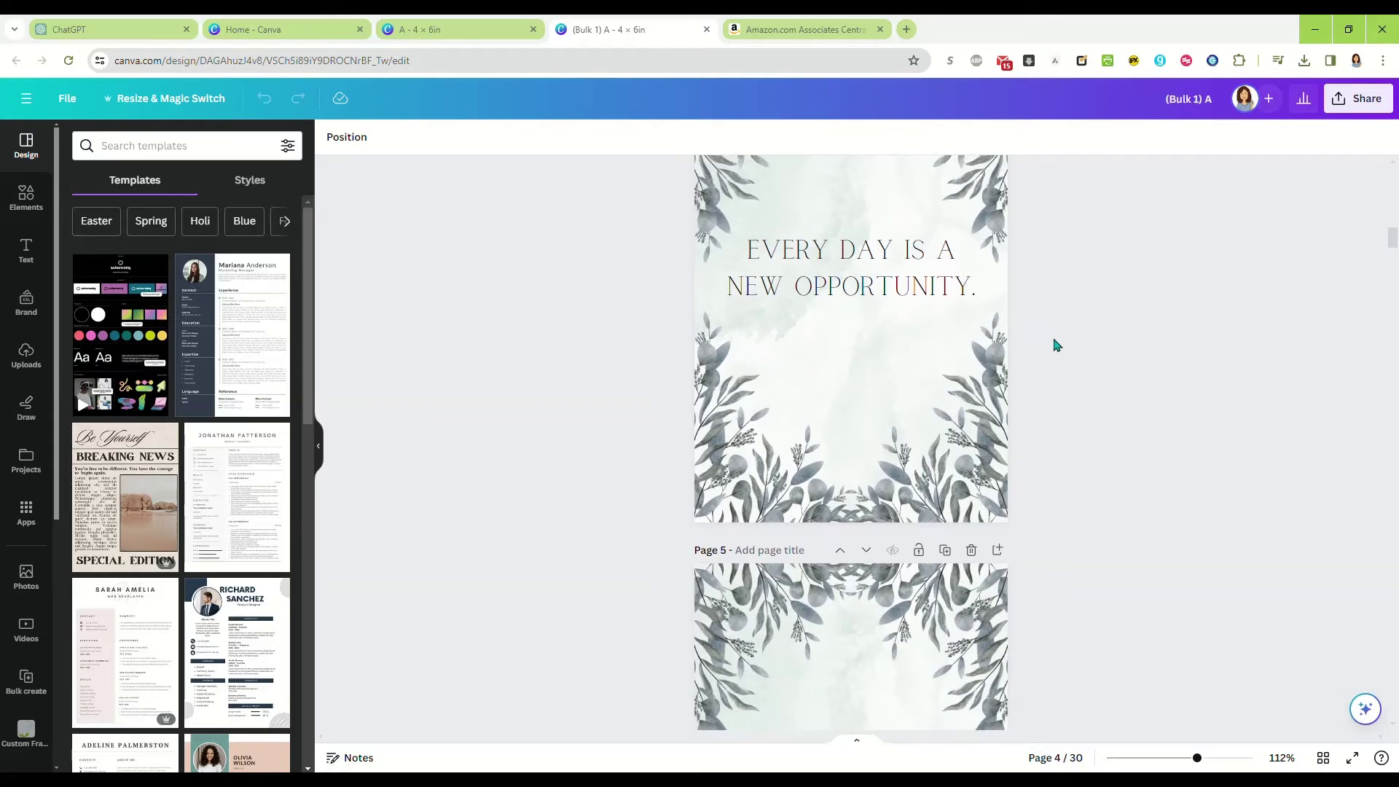
scroll(1056, 344, down, 7)
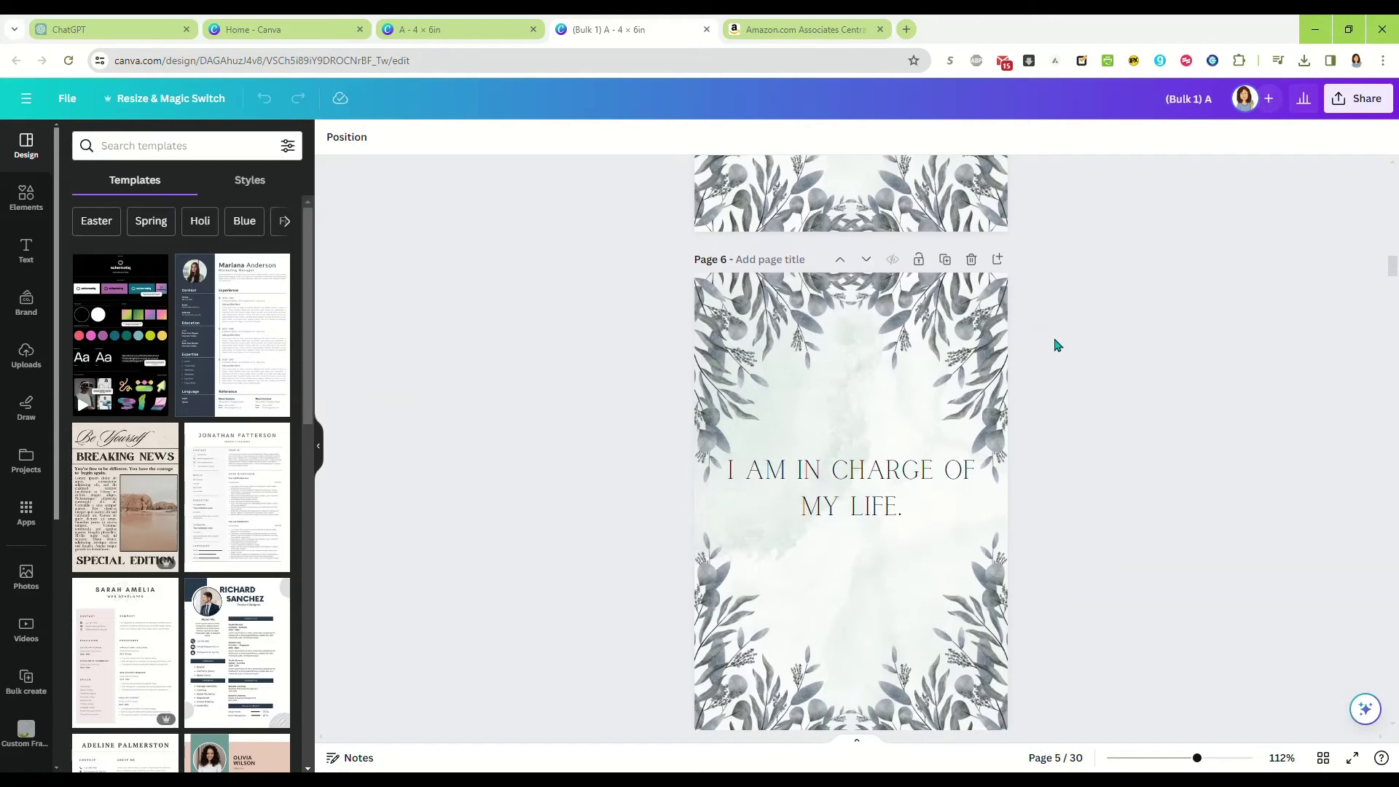
scroll(1058, 344, down, 10)
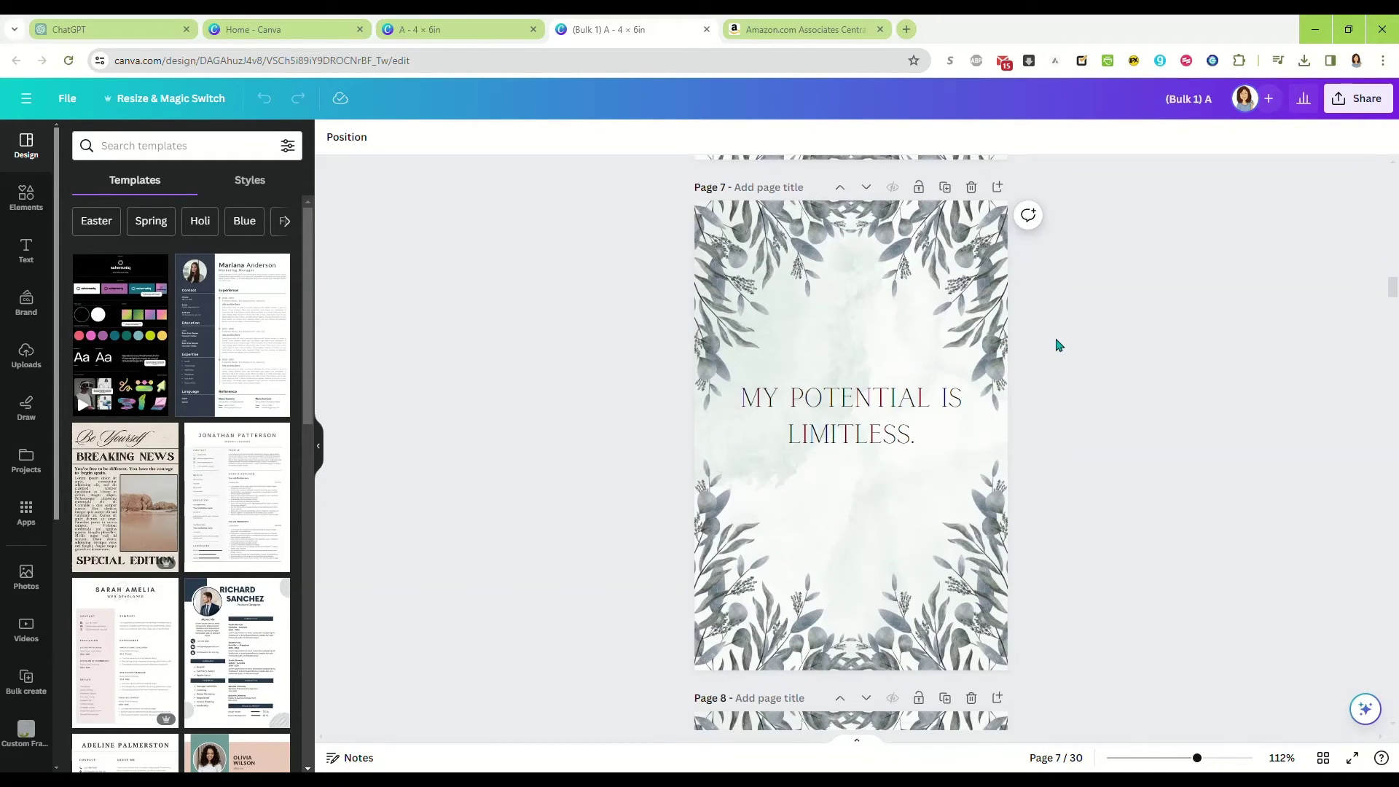
scroll(1060, 345, down, 8)
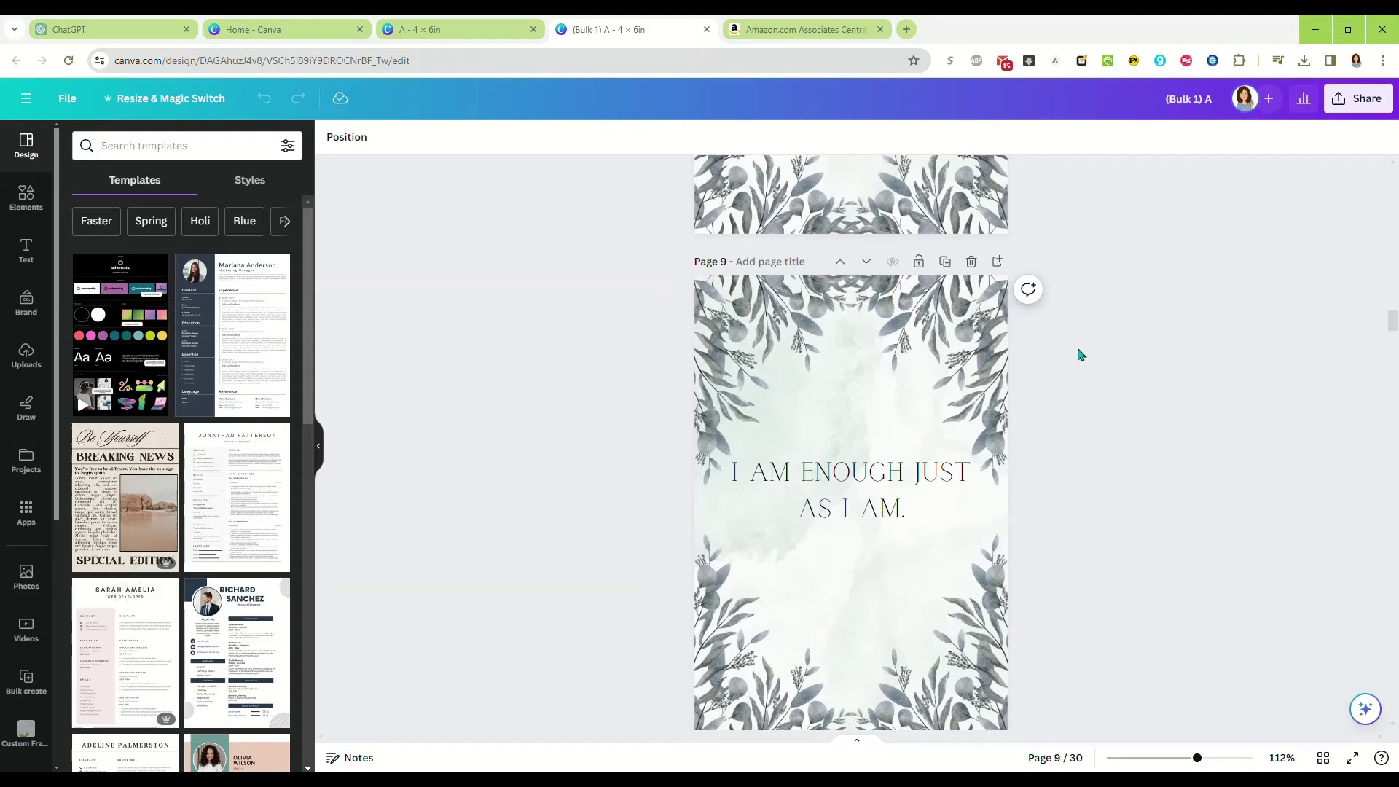
drag(1395, 326, 1395, 177)
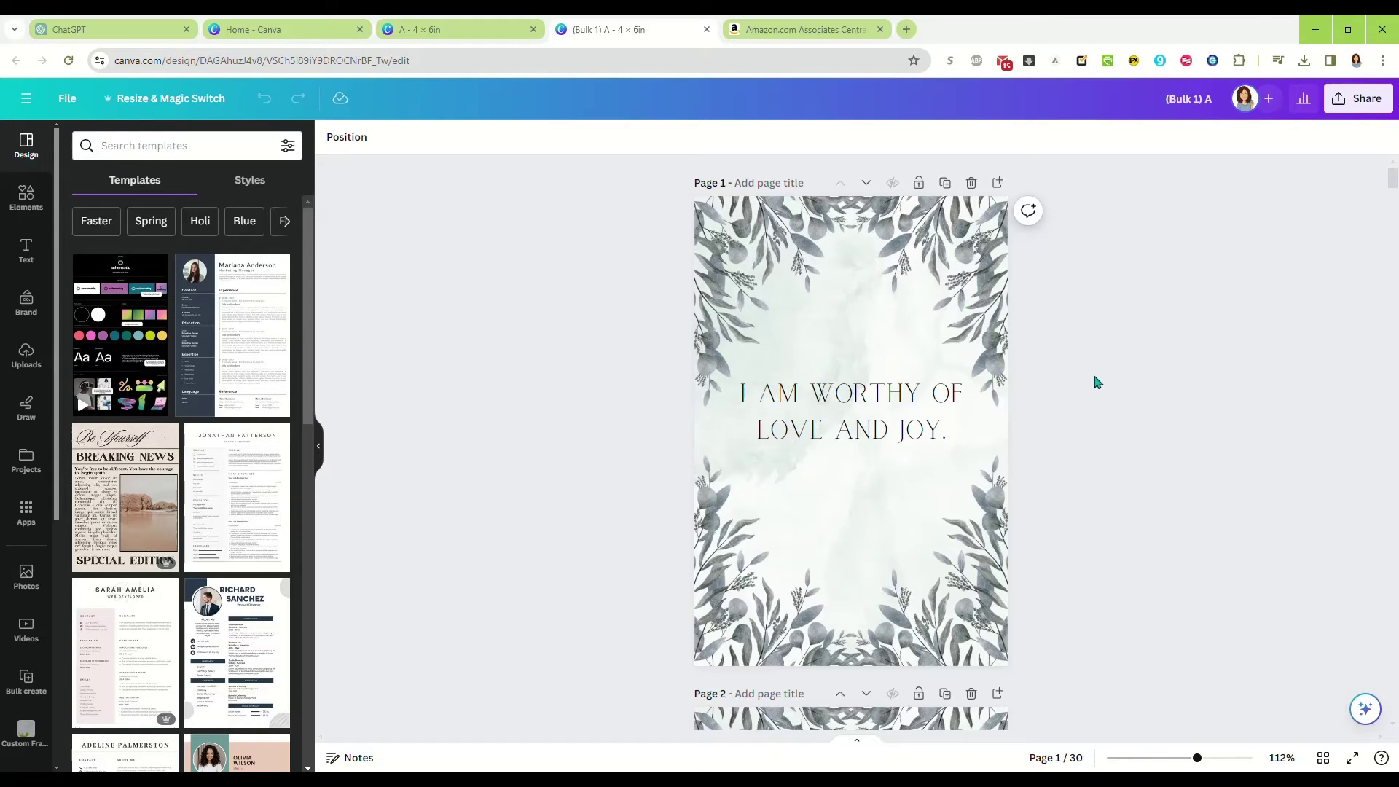
Recentre the affirmation text on pages 1–3 using the centre guides.
scroll(1089, 382, down, 2)
scroll(1088, 381, up, 2)
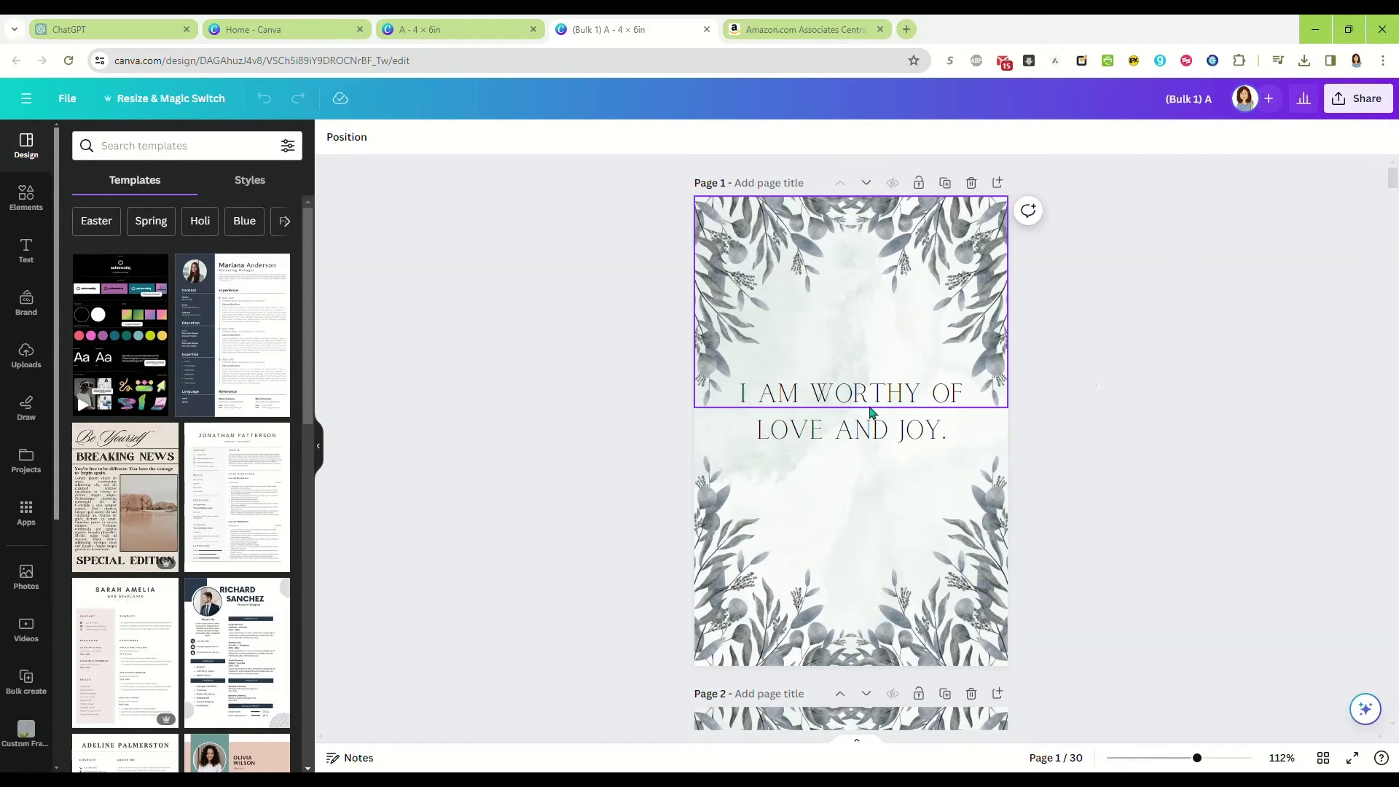
drag(882, 436, 882, 447)
click(1062, 456)
scroll(1062, 455, down, 5)
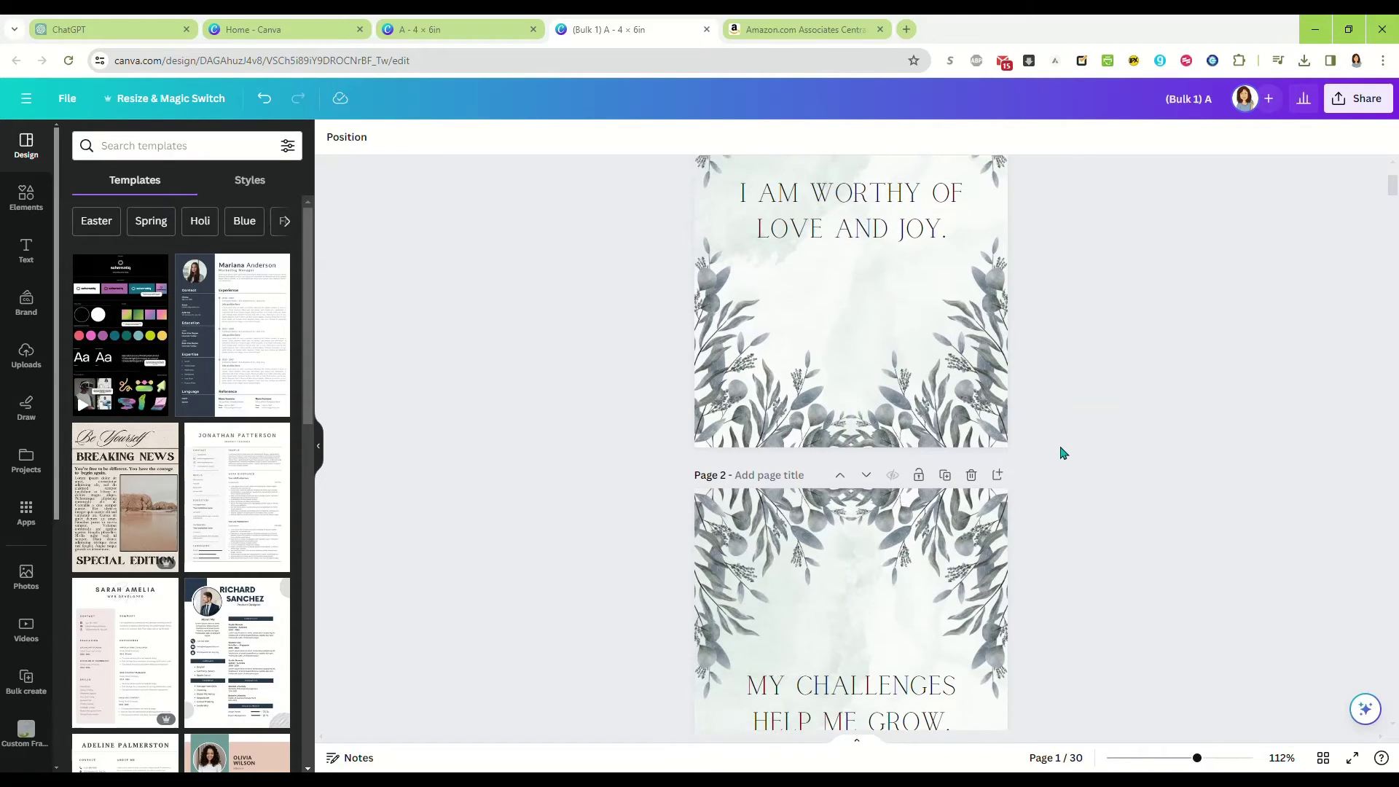
scroll(1061, 453, down, 2)
drag(838, 349, 842, 368)
click(1053, 428)
scroll(1057, 426, down, 5)
scroll(1058, 427, down, 3)
drag(881, 291, 877, 306)
click(1090, 387)
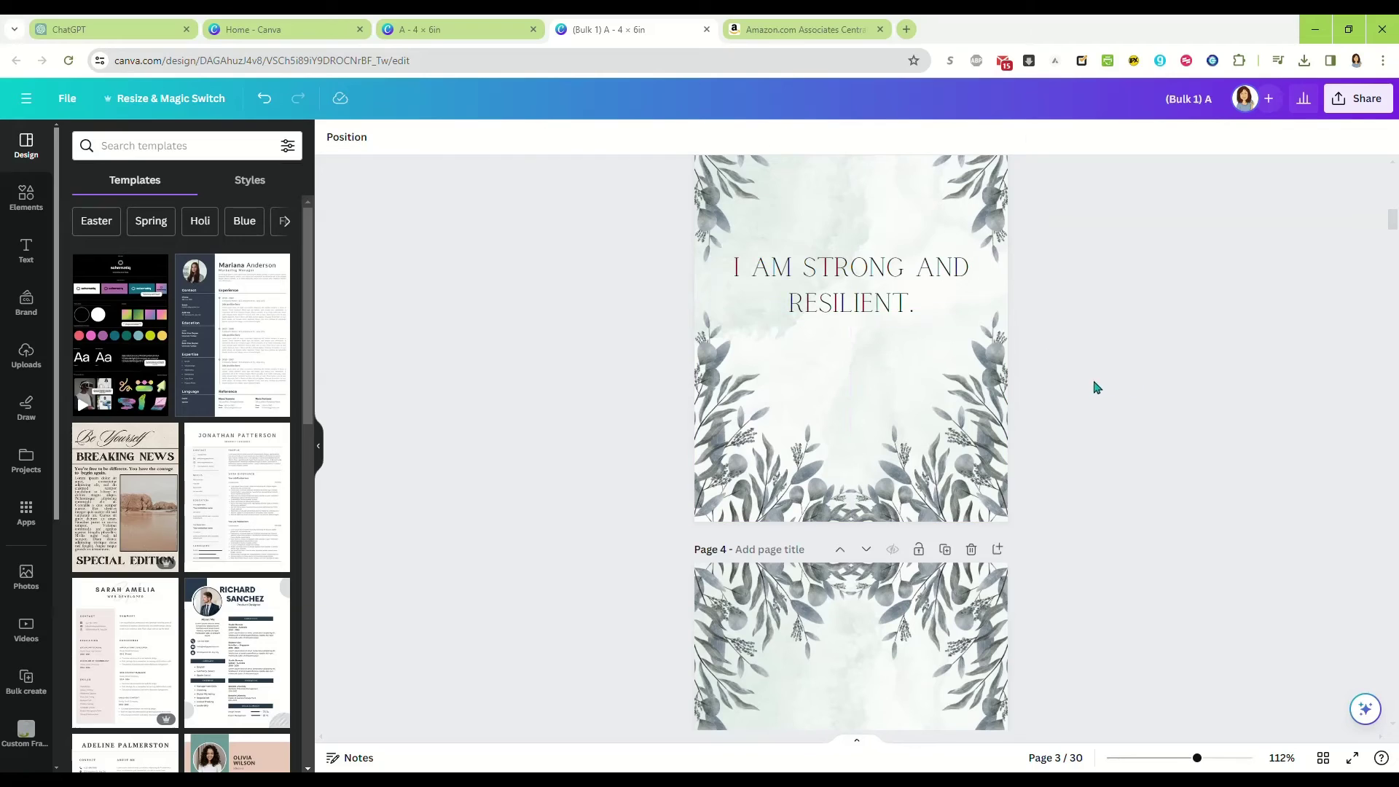
Recentre the affirmations on pages 4 and 5 and check page 6's alignment.
scroll(1086, 394, down, 3)
scroll(1084, 396, down, 3)
click(923, 362)
drag(924, 363, 923, 377)
click(1102, 433)
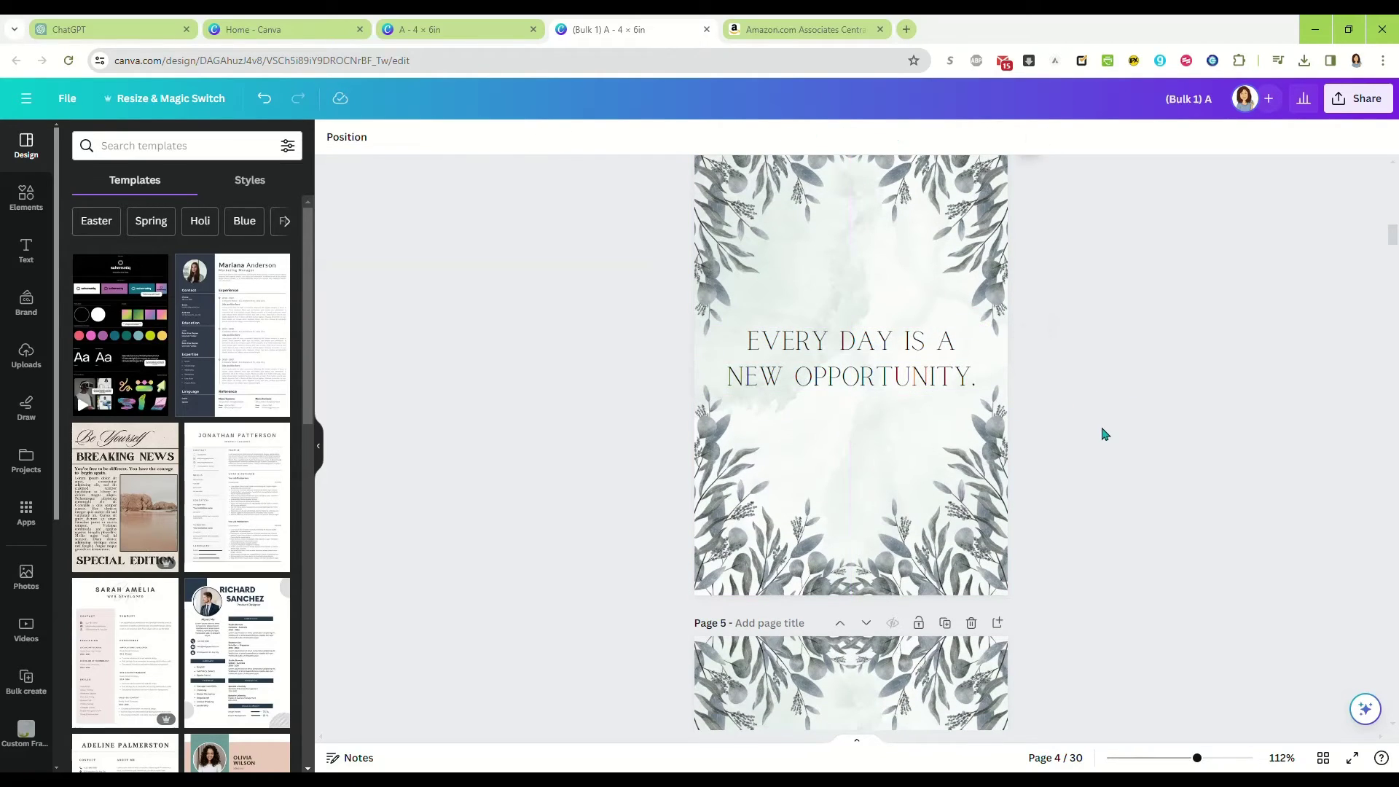
scroll(1084, 429, down, 2)
scroll(1084, 428, down, 4)
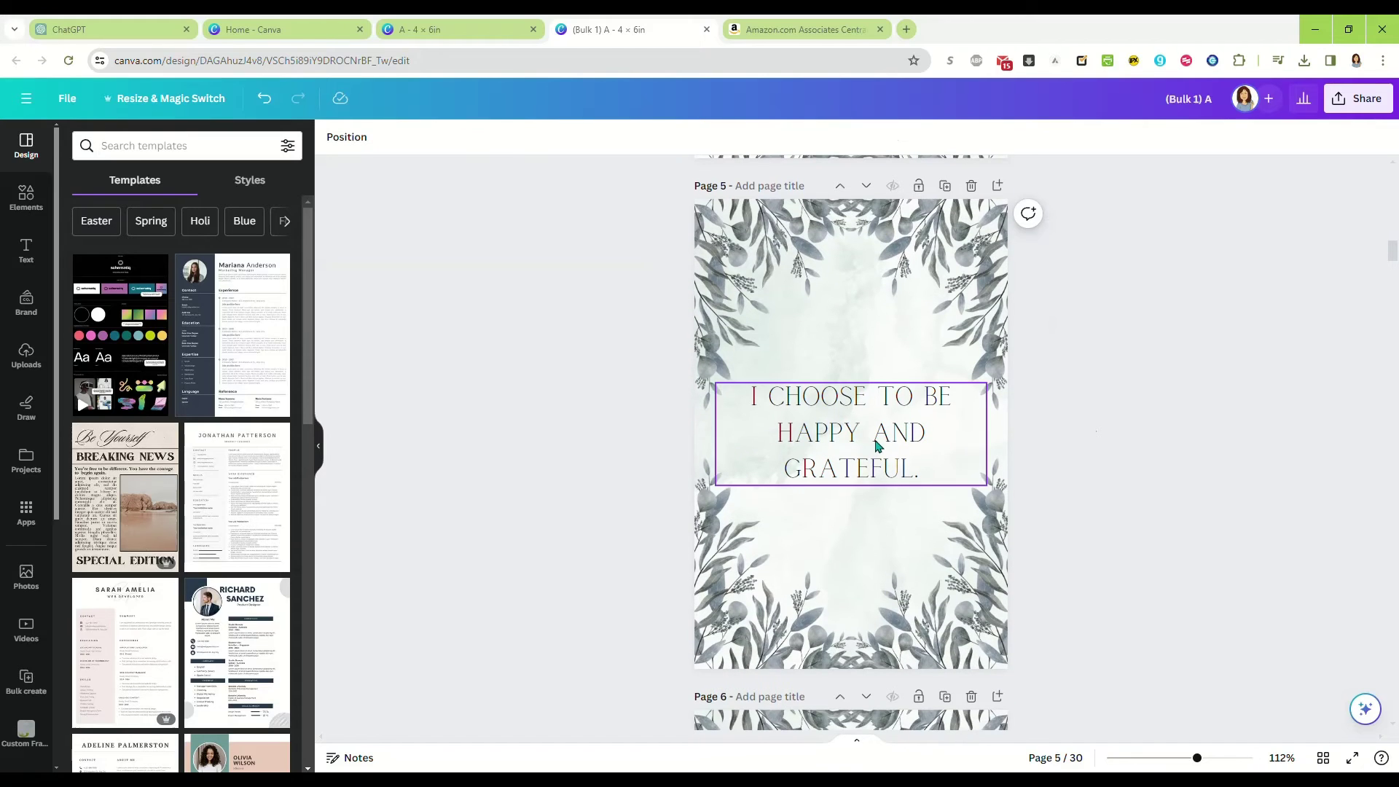
click(878, 444)
drag(877, 447, 877, 446)
click(1106, 446)
scroll(1087, 437, down, 8)
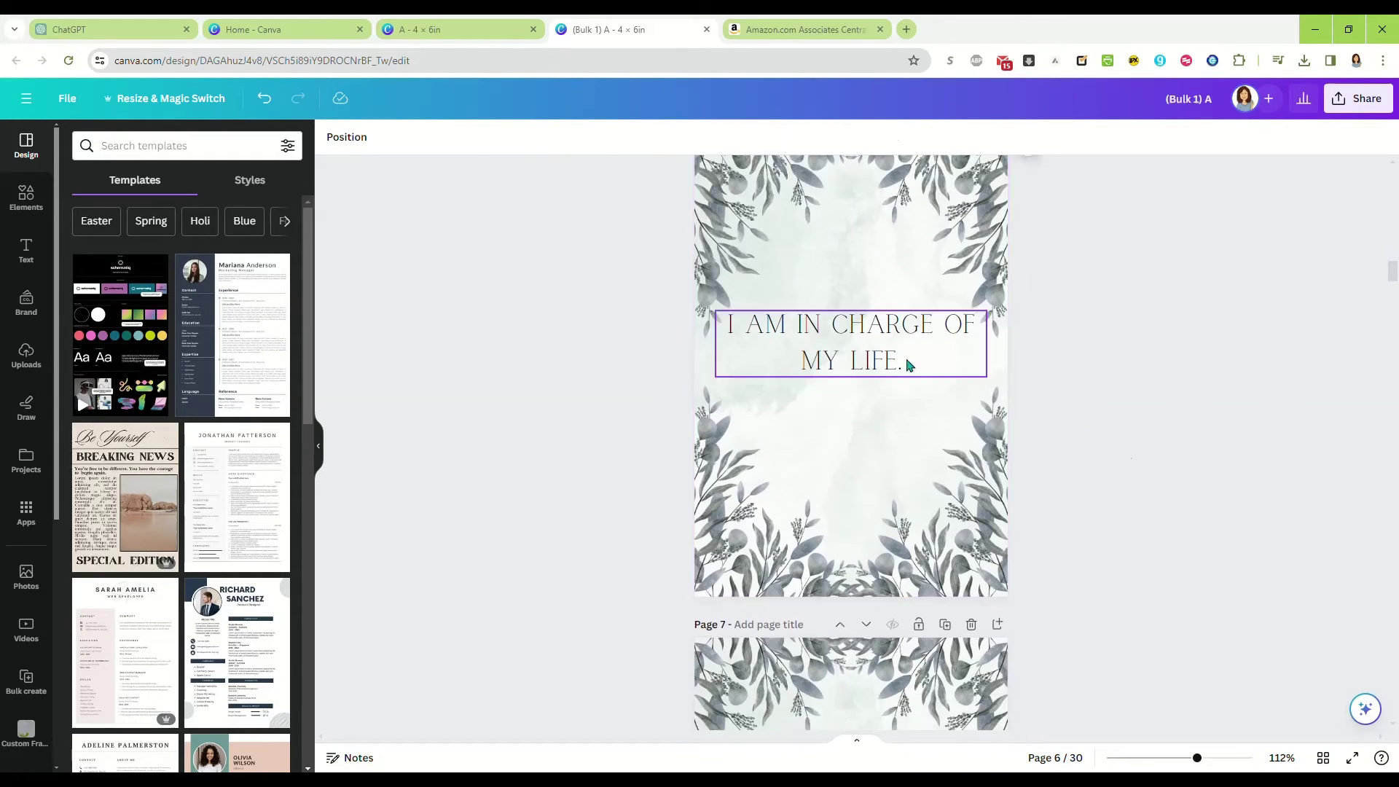
click(893, 363)
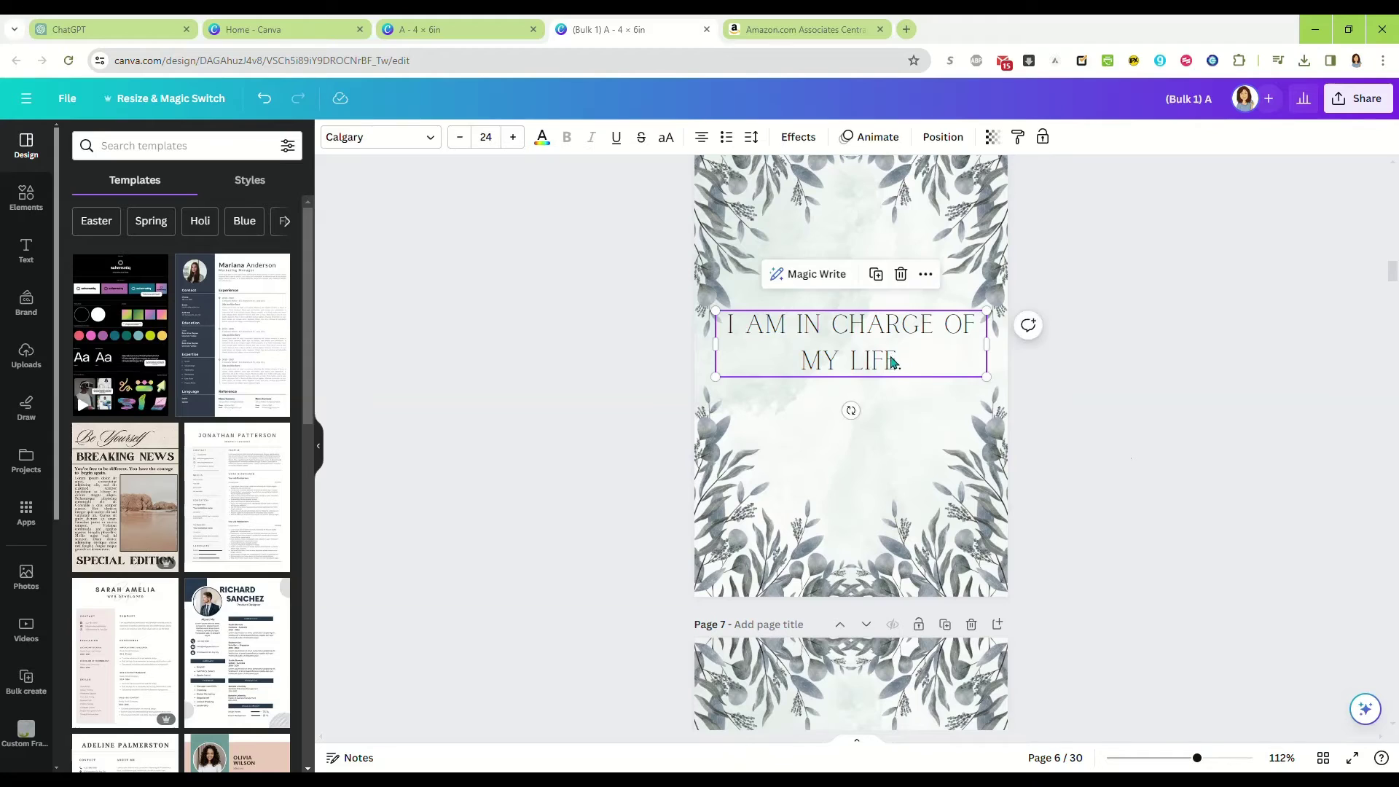
click(1106, 433)
Check page 7, then recentre pages 8–9, including 'I believe in my dreams.'.
scroll(1081, 415, down, 7)
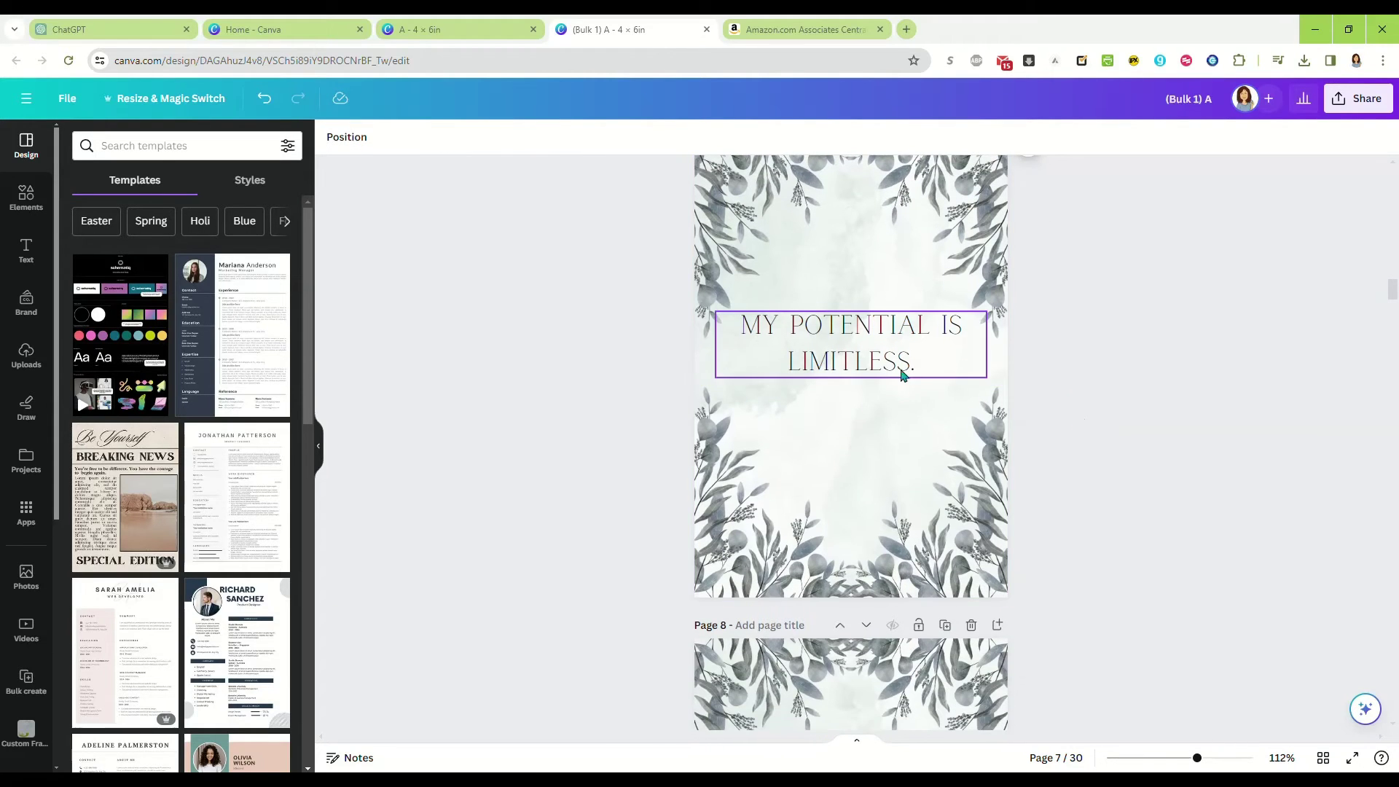
click(896, 370)
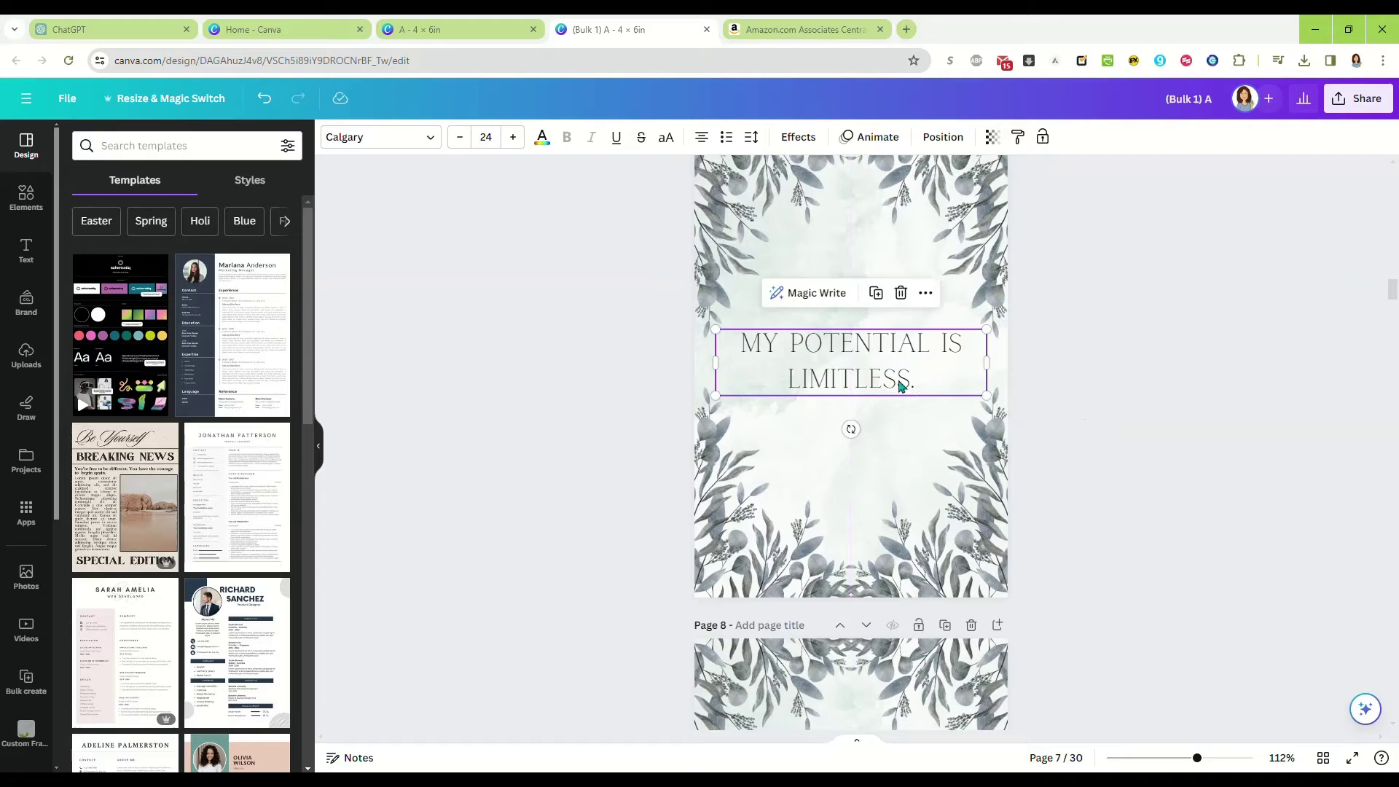
click(1073, 443)
scroll(1073, 441, down, 8)
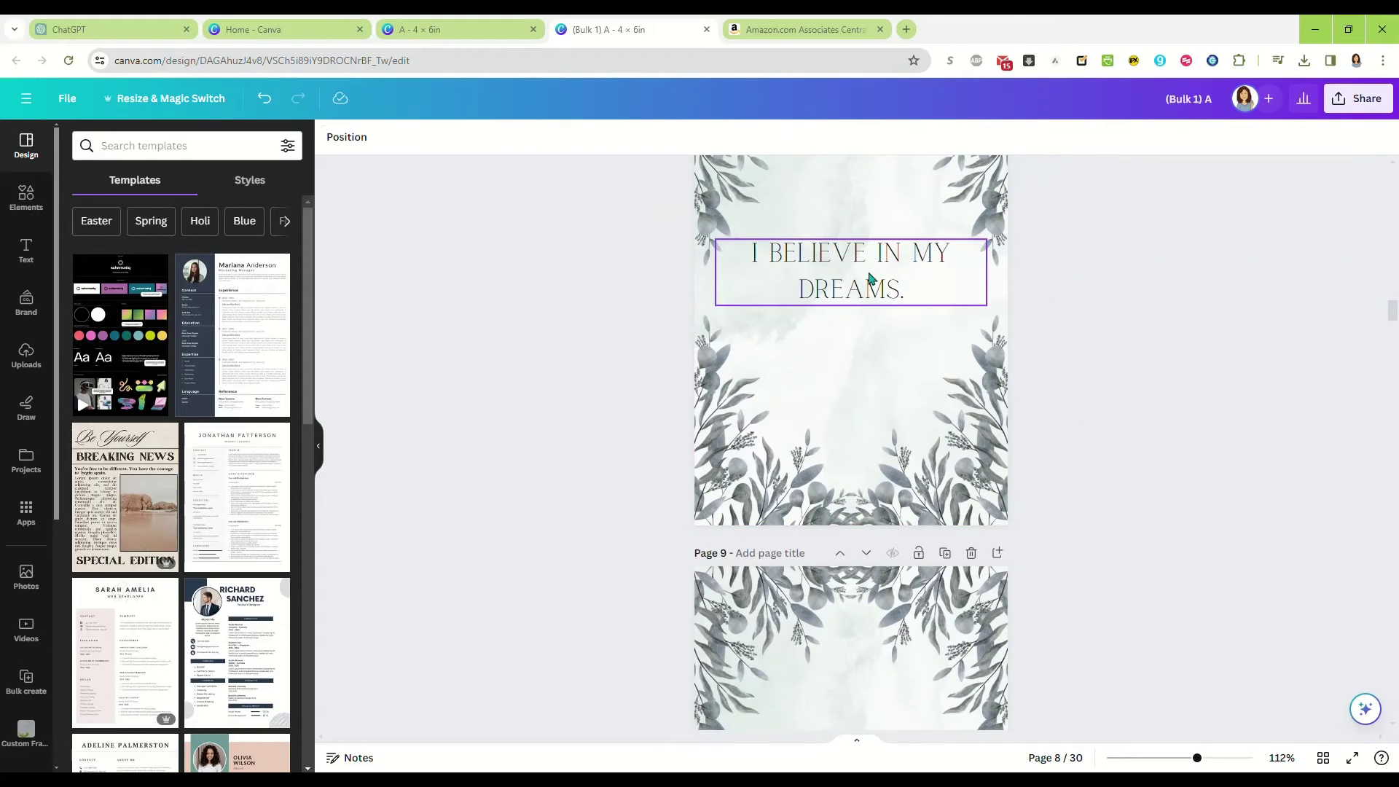
drag(870, 278, 869, 291)
click(1096, 393)
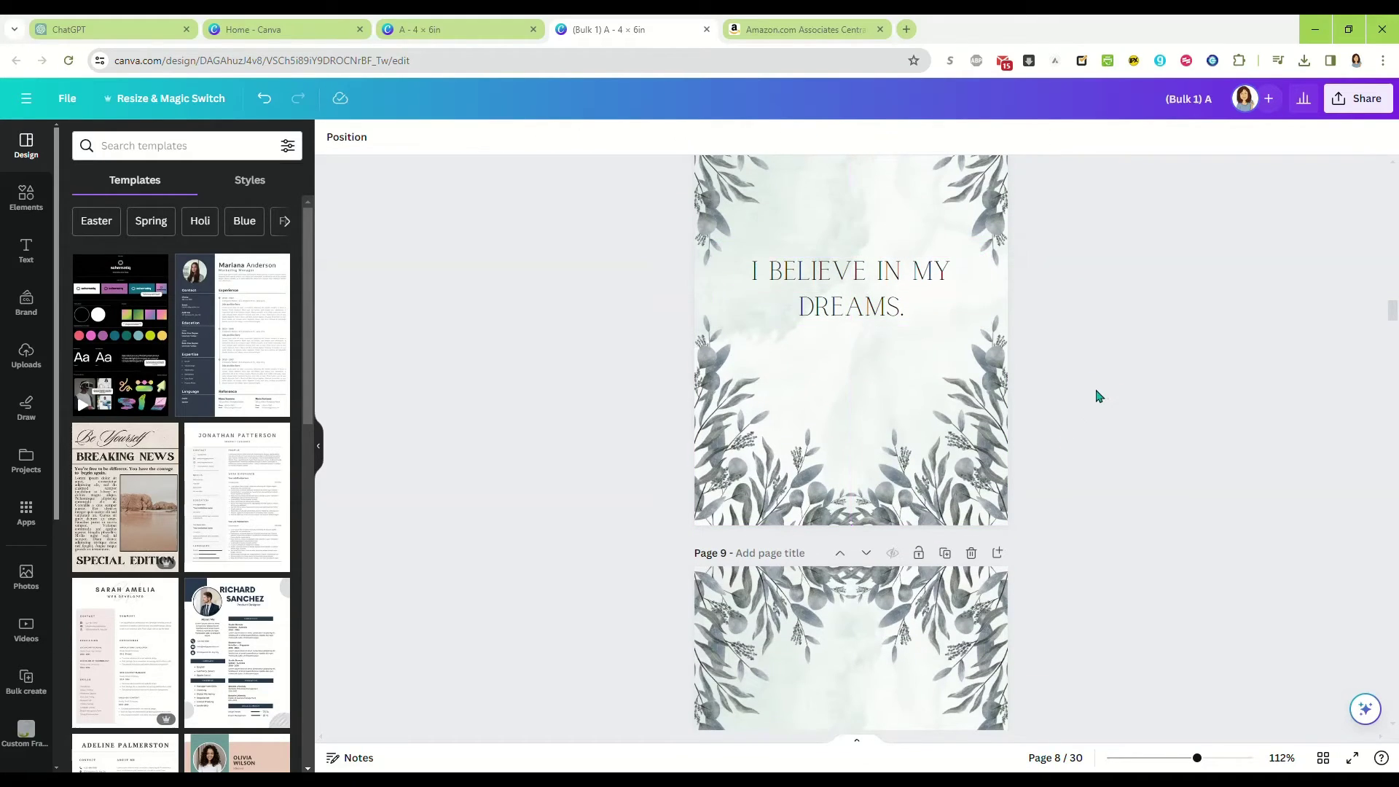
scroll(1093, 394, down, 5)
scroll(1091, 394, down, 1)
click(900, 363)
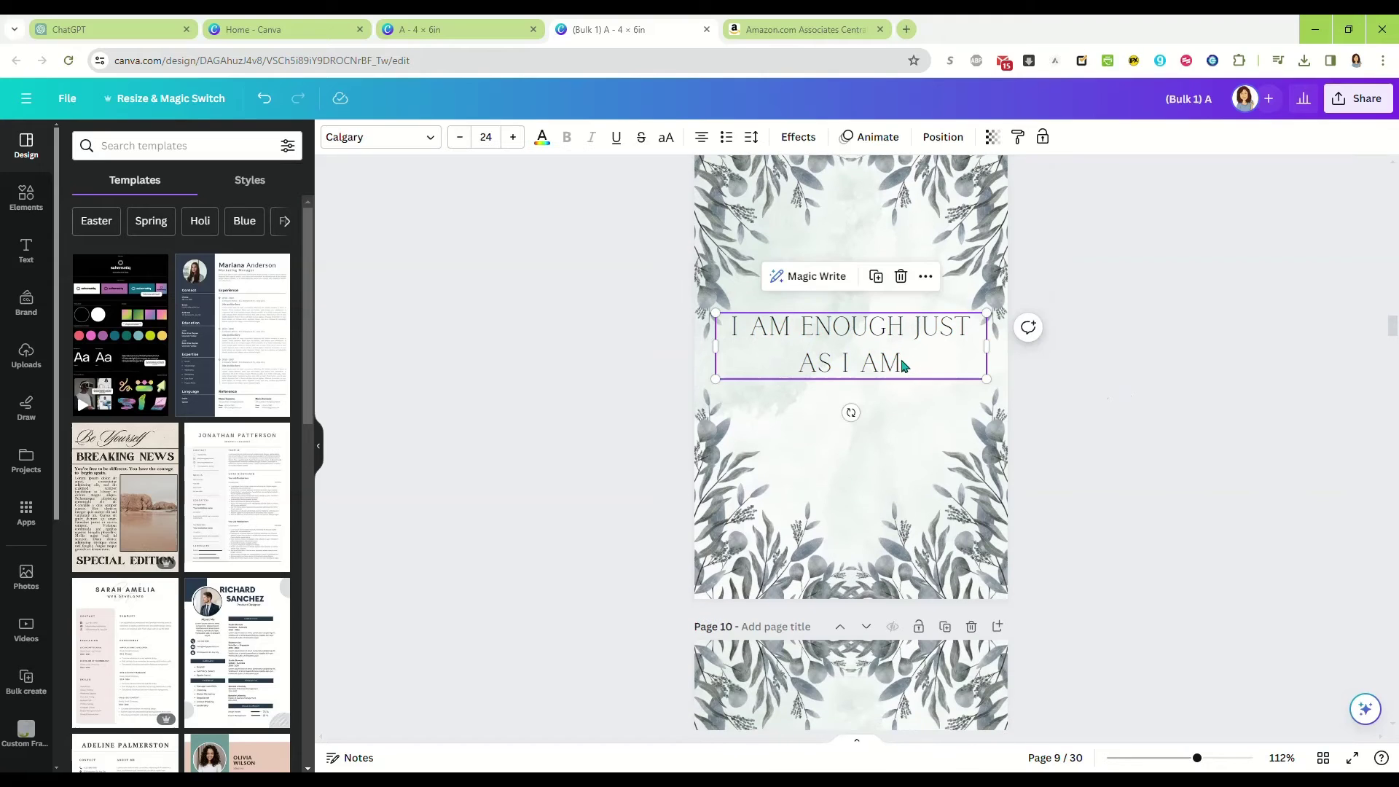
drag(901, 363, 902, 376)
click(1096, 435)
Recentre the affirmations on pages 10–13, including 'I am surrounded by love.'.
scroll(1089, 425, down, 6)
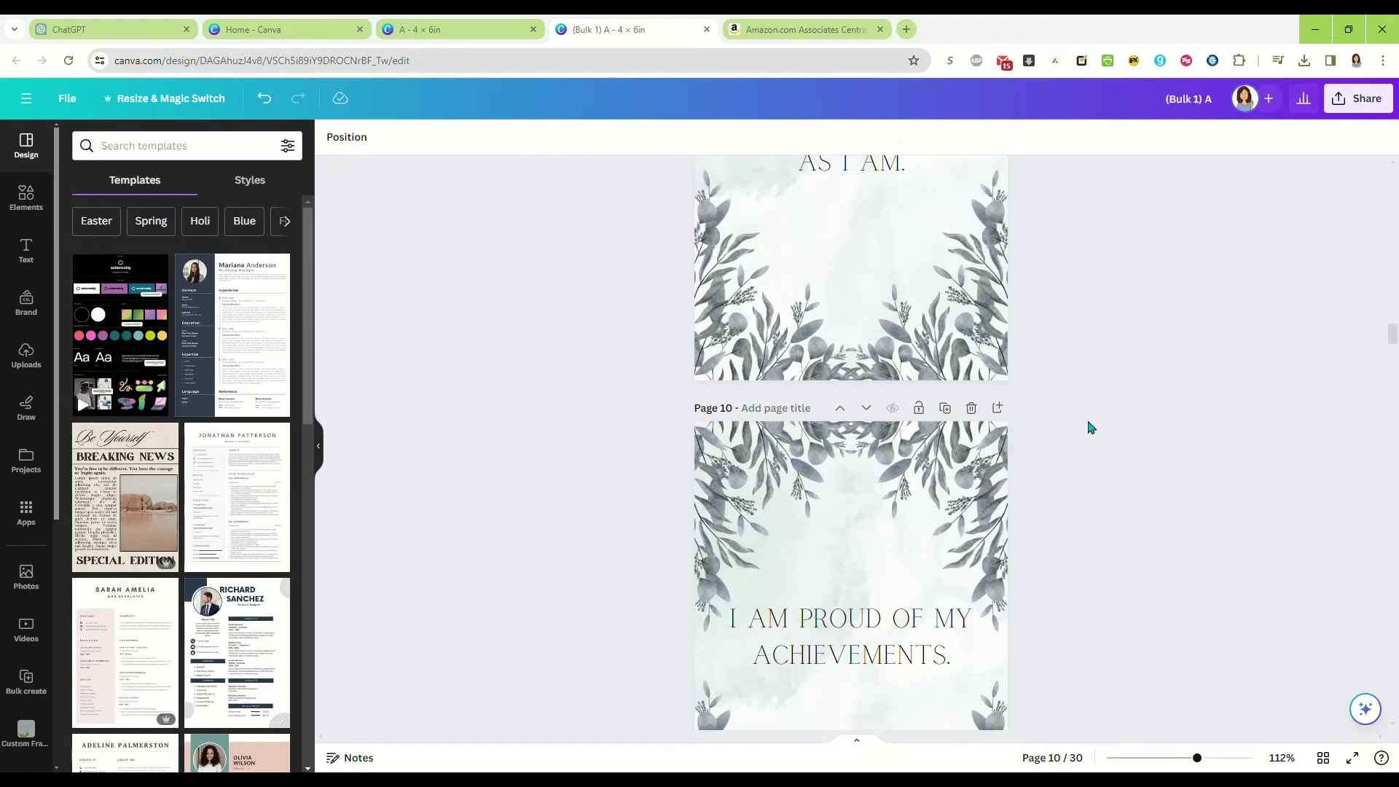
click(895, 304)
drag(895, 304, 895, 318)
click(1105, 405)
scroll(1106, 406, down, 5)
drag(884, 434, 884, 453)
click(1106, 505)
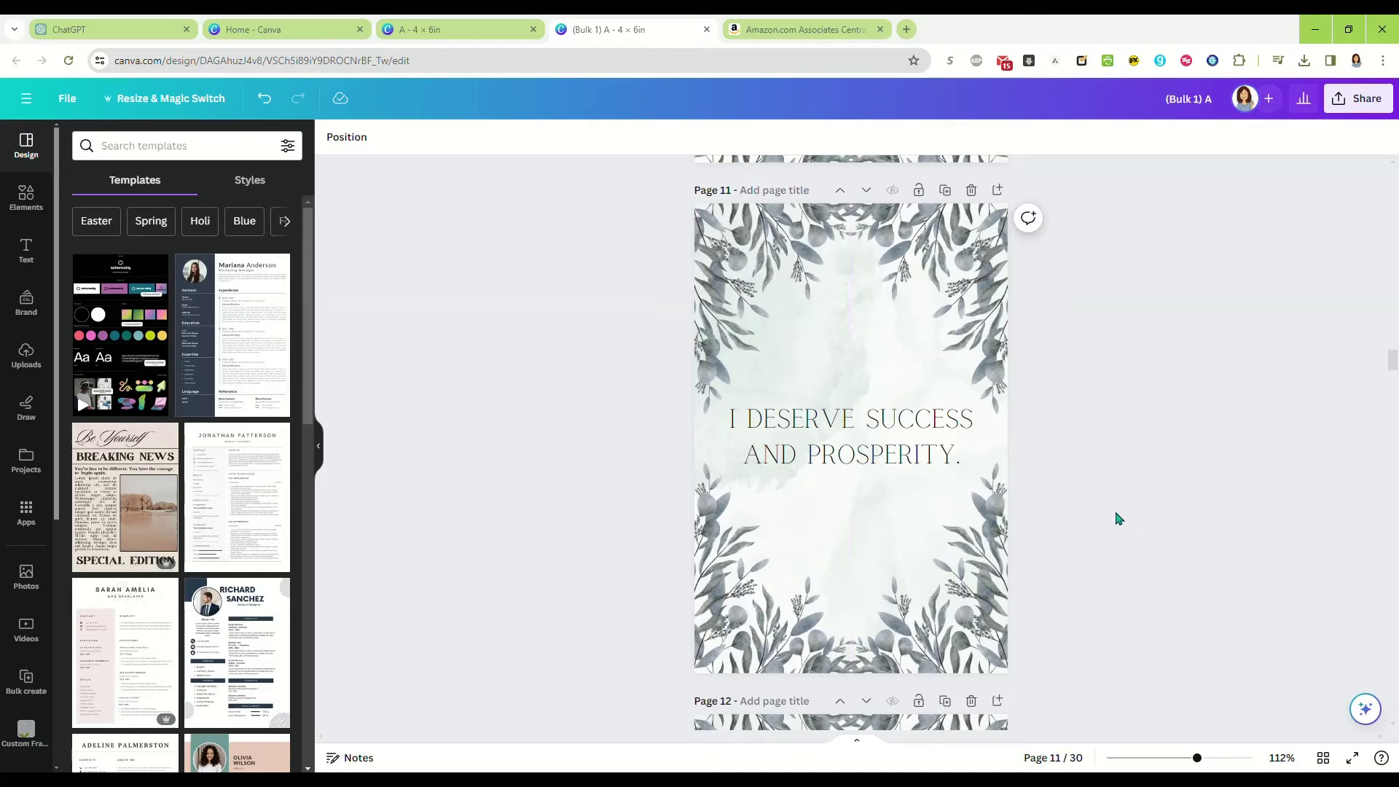
scroll(1078, 484, down, 5)
scroll(1066, 478, down, 3)
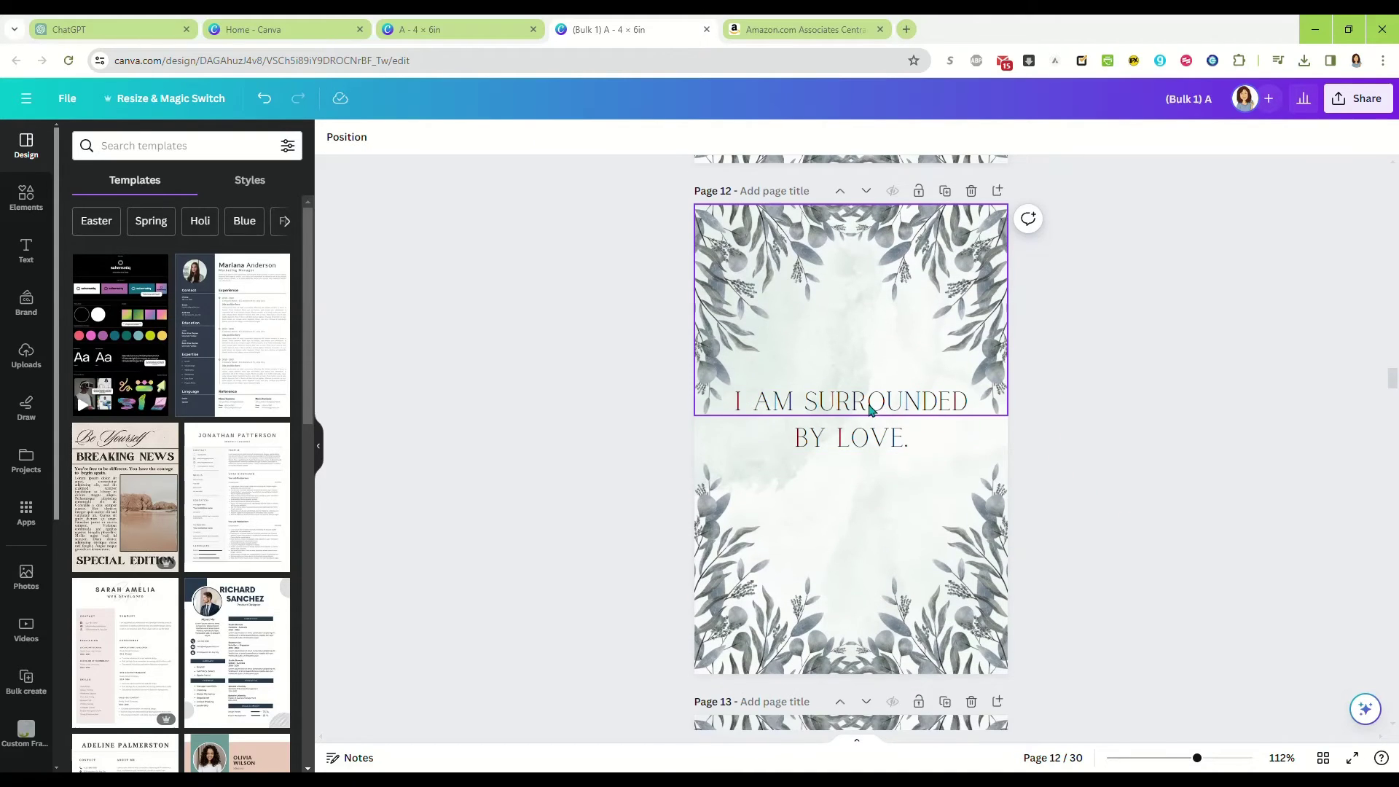
click(878, 438)
drag(877, 437, 877, 455)
click(1072, 495)
scroll(1070, 488, down, 7)
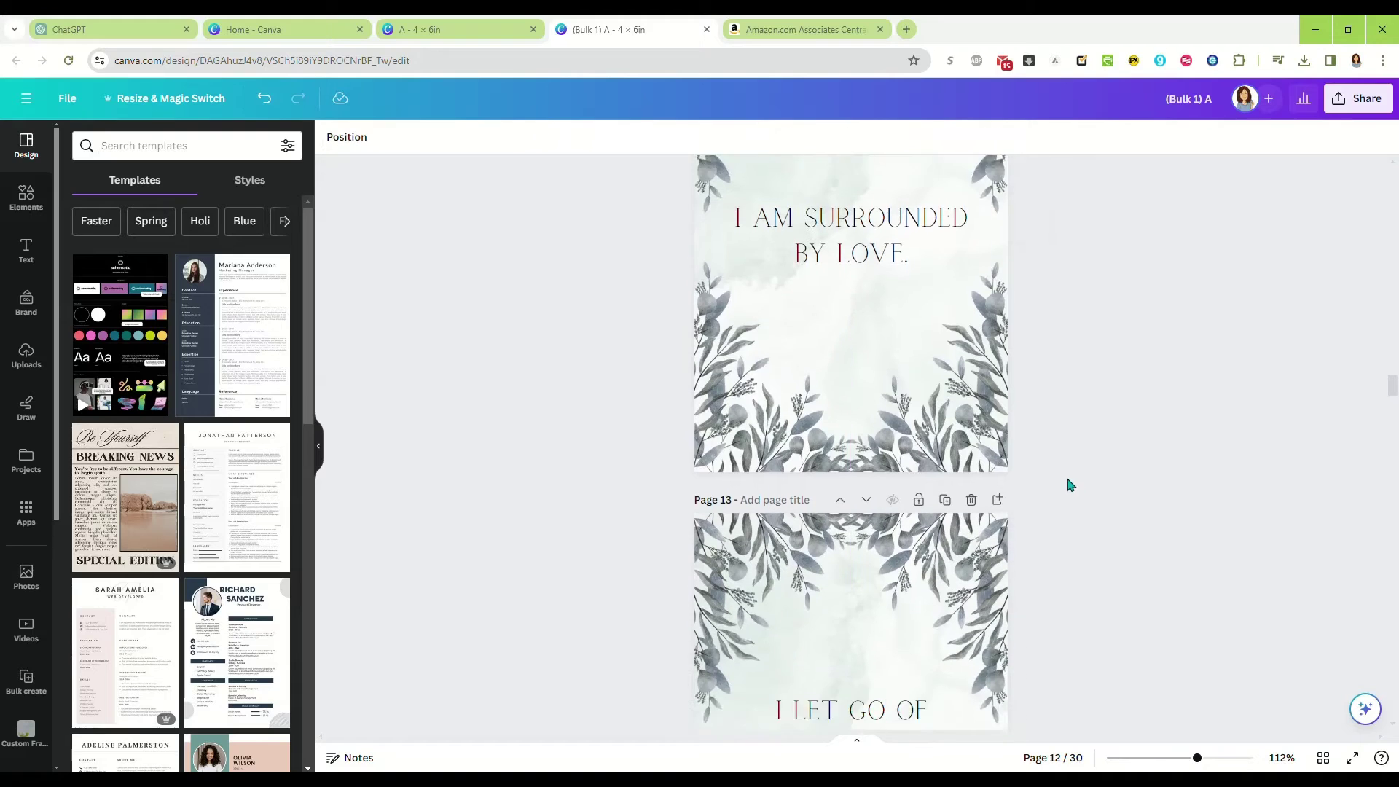
drag(891, 440, 891, 435)
Recentre the affirmation text on pages 14 through 18 within their leaf borders.
click(1101, 498)
scroll(1077, 468, down, 6)
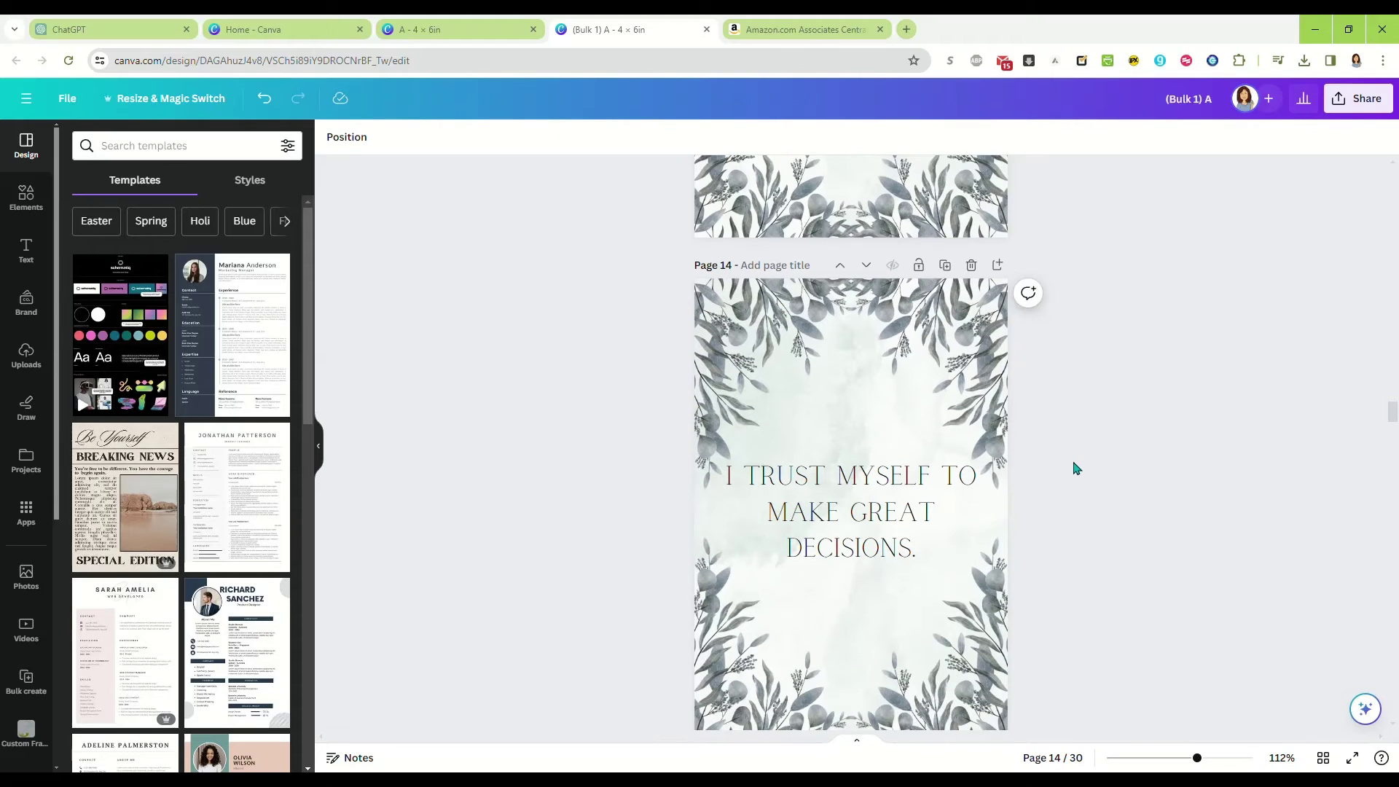
drag(878, 503, 880, 502)
click(1068, 520)
scroll(1091, 487, down, 8)
drag(881, 431, 880, 446)
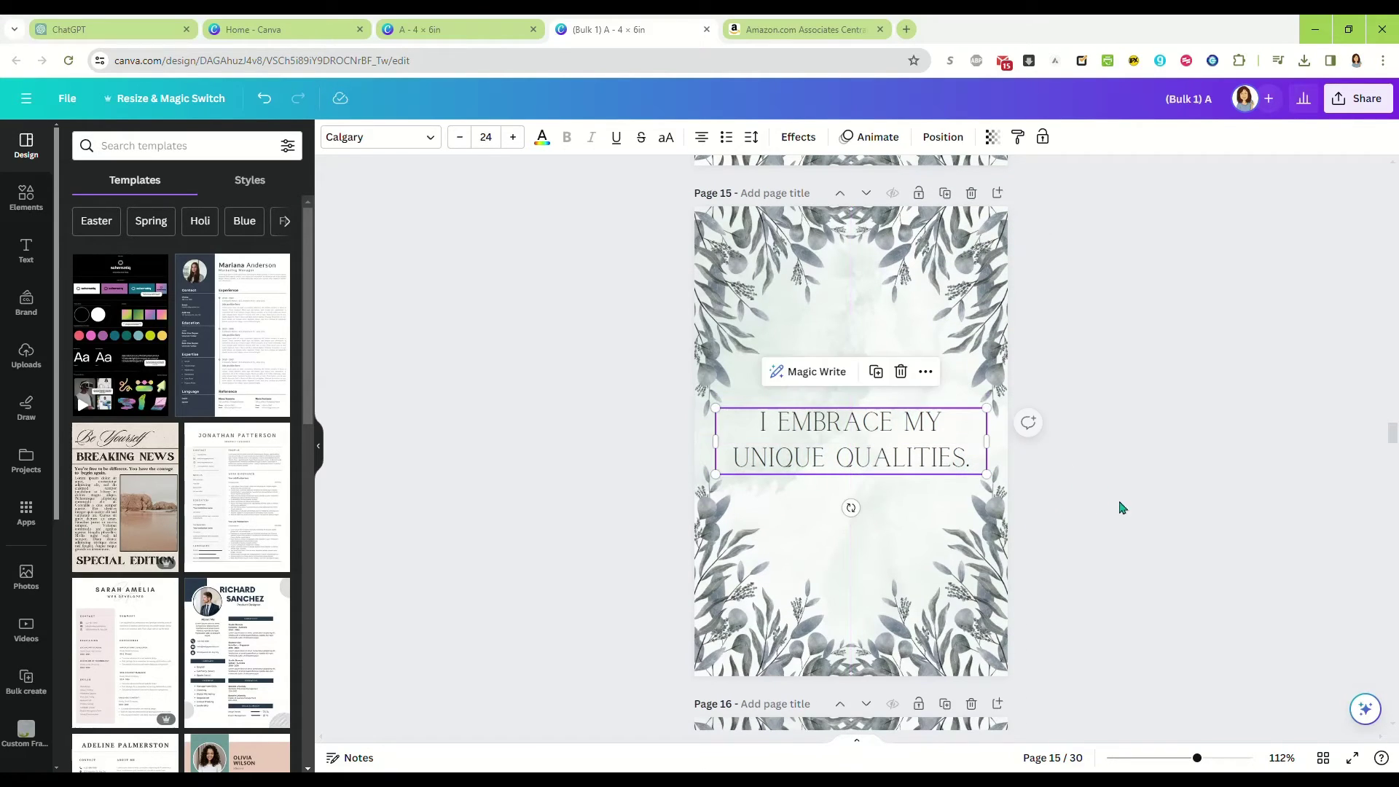
click(1086, 490)
scroll(1074, 474, down, 6)
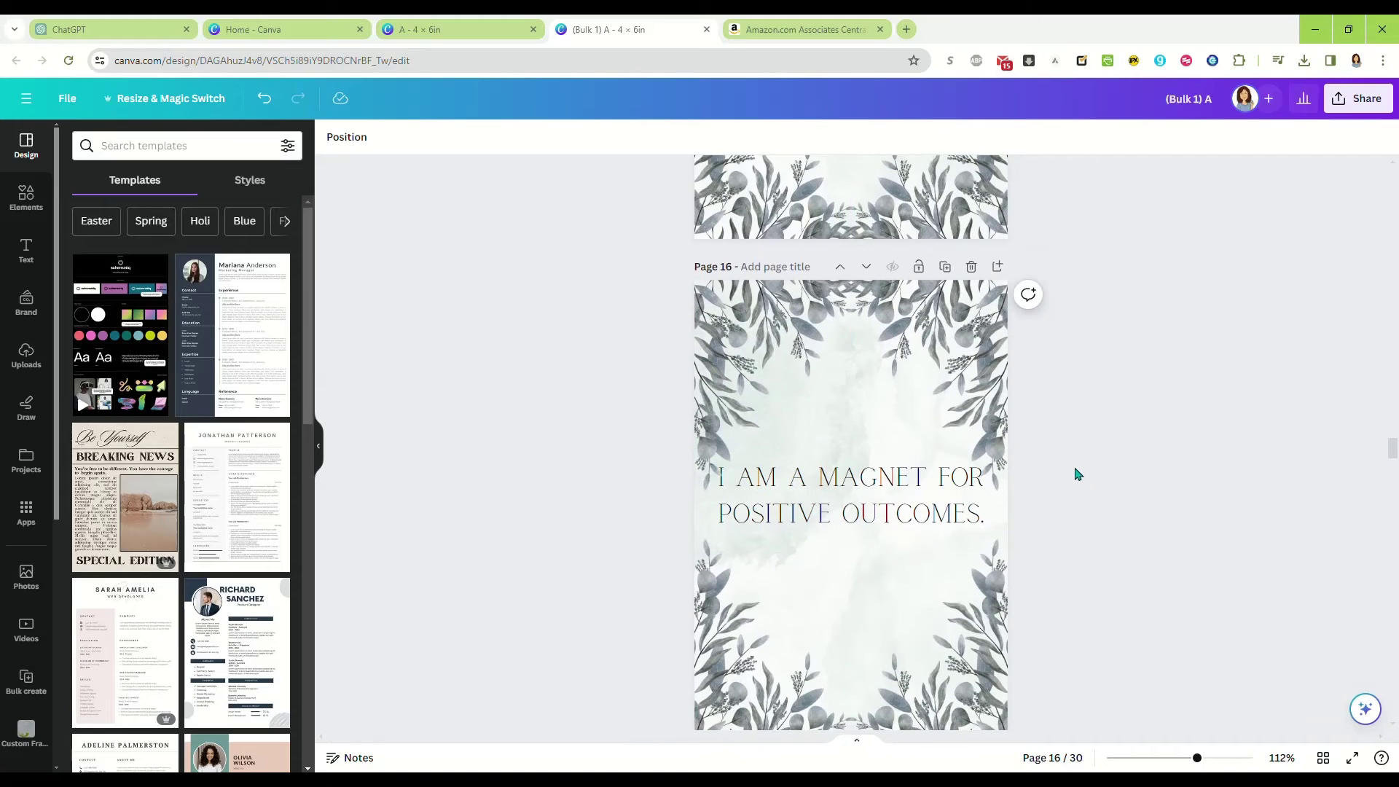
scroll(1078, 475, down, 2)
click(869, 376)
drag(869, 375, 867, 386)
click(1144, 472)
scroll(1119, 469, down, 6)
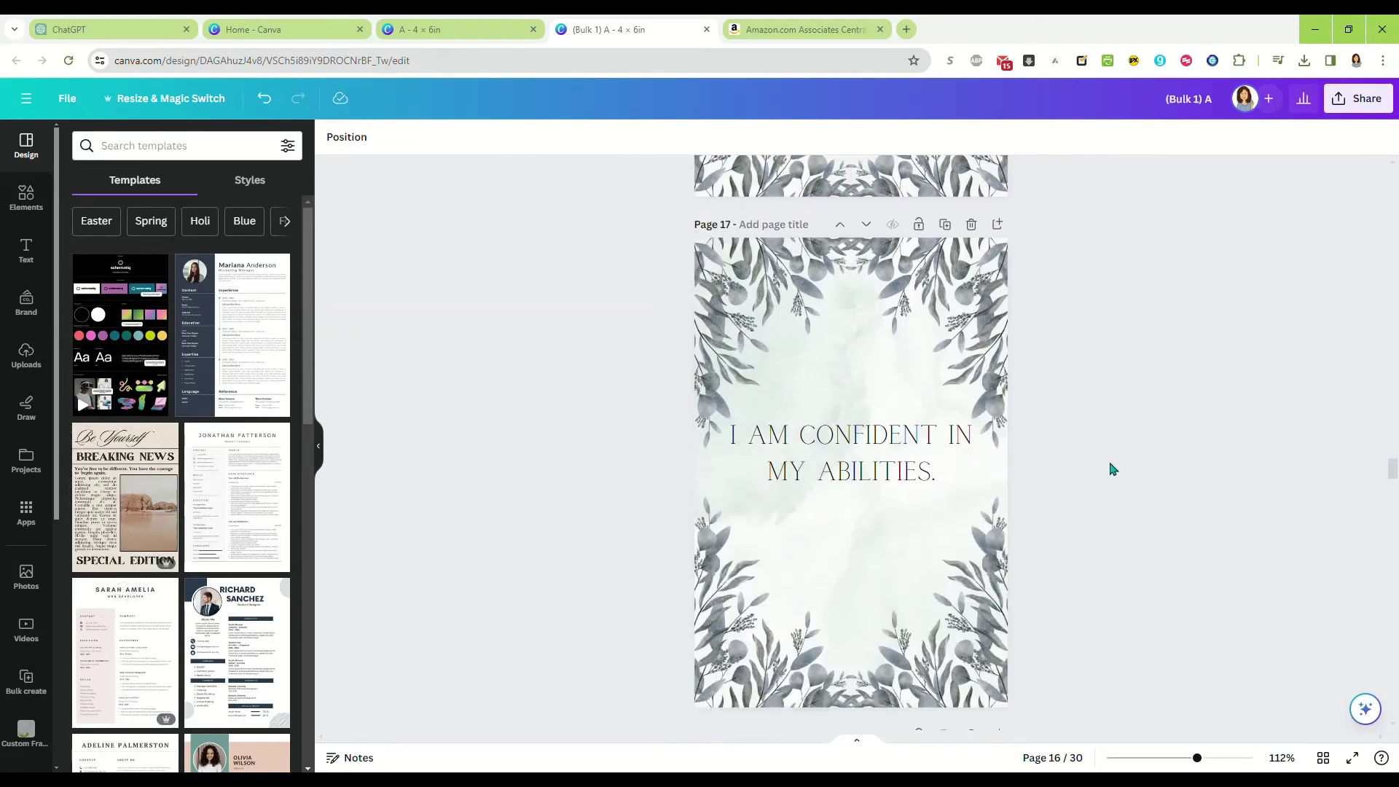
click(886, 448)
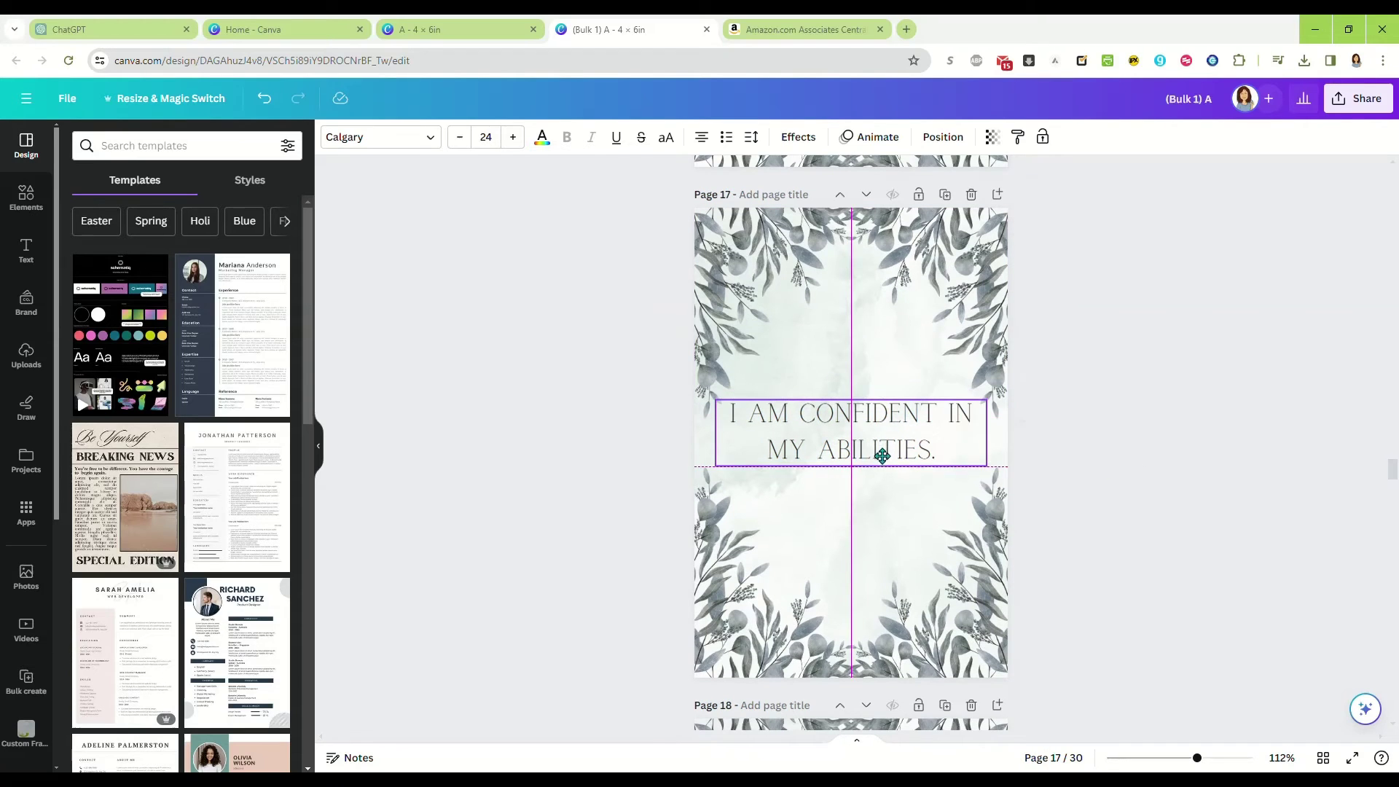
click(1061, 478)
scroll(1060, 478, down, 6)
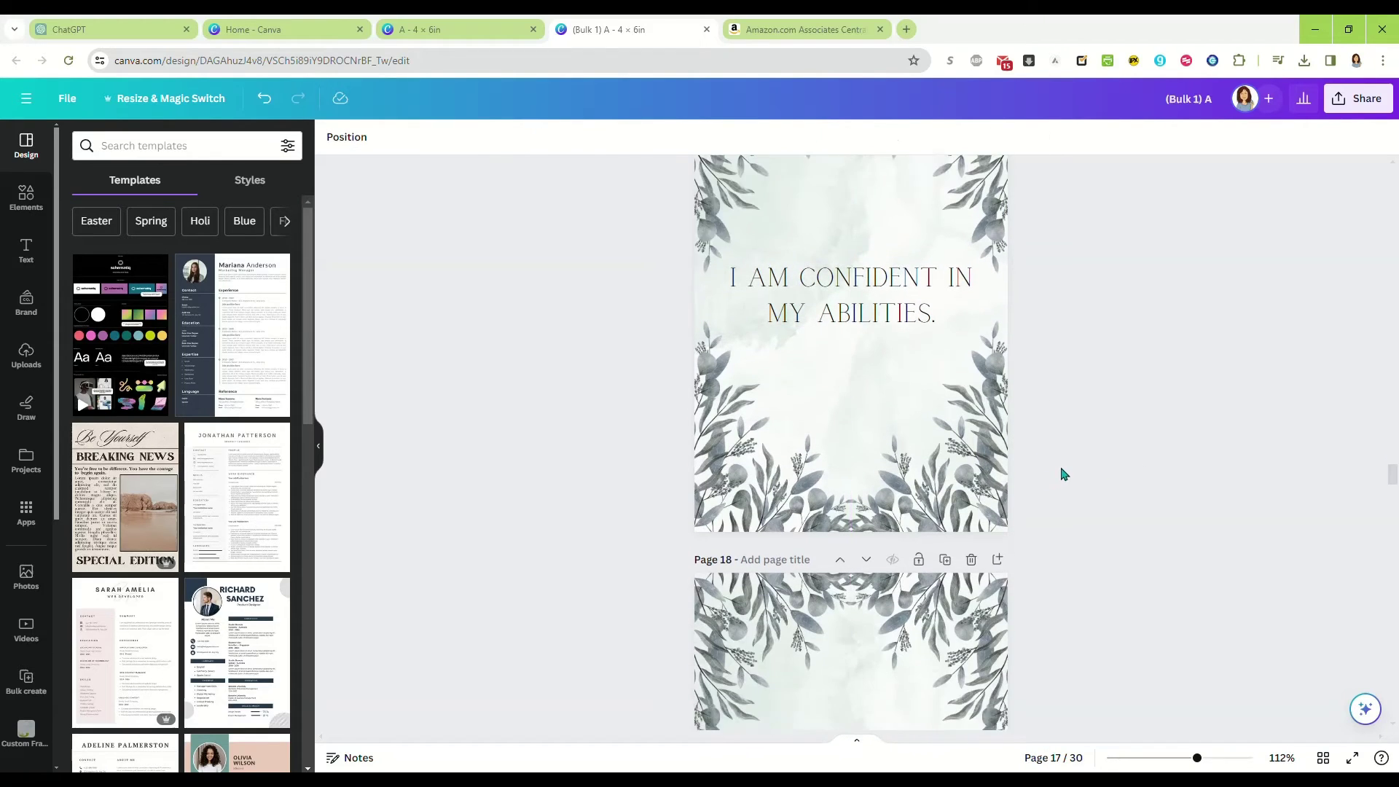
click(924, 443)
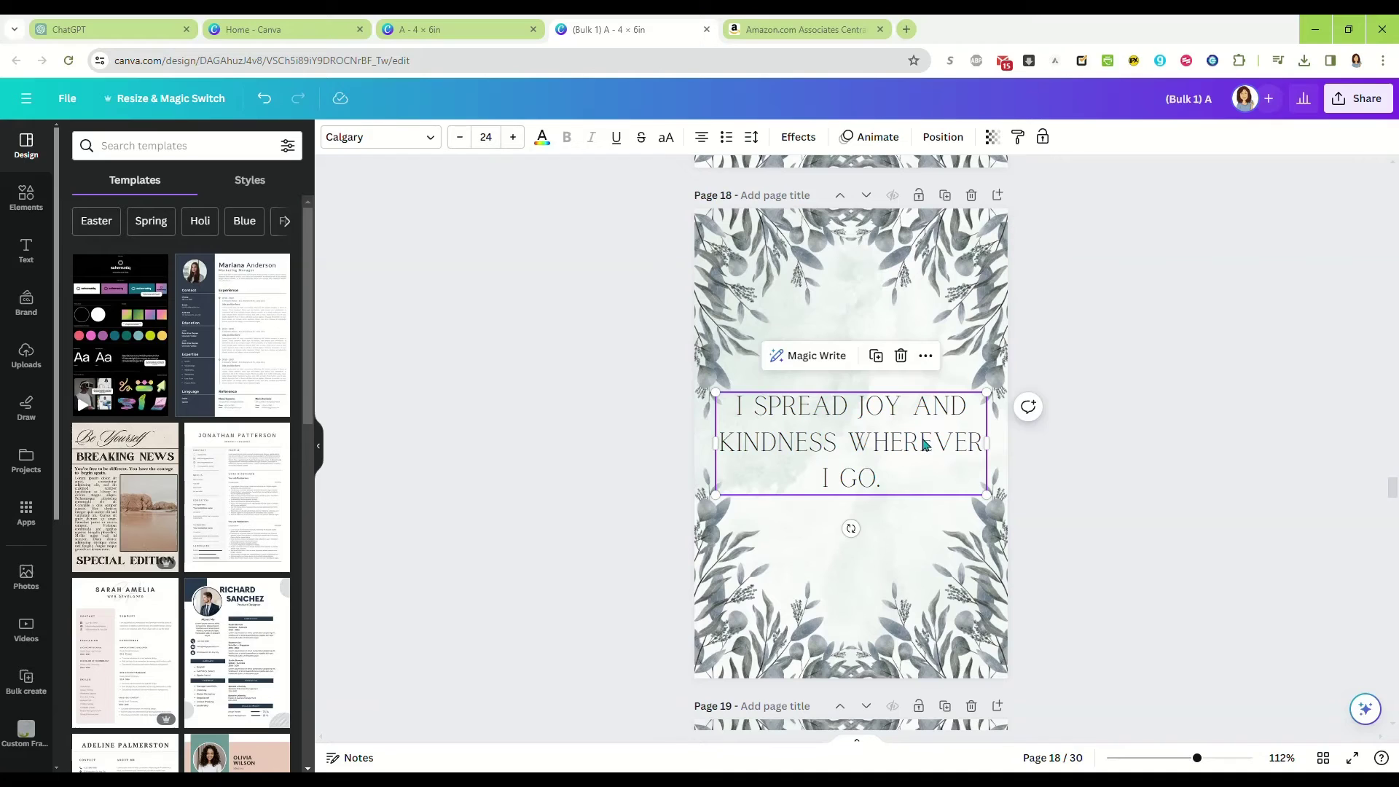
click(1056, 460)
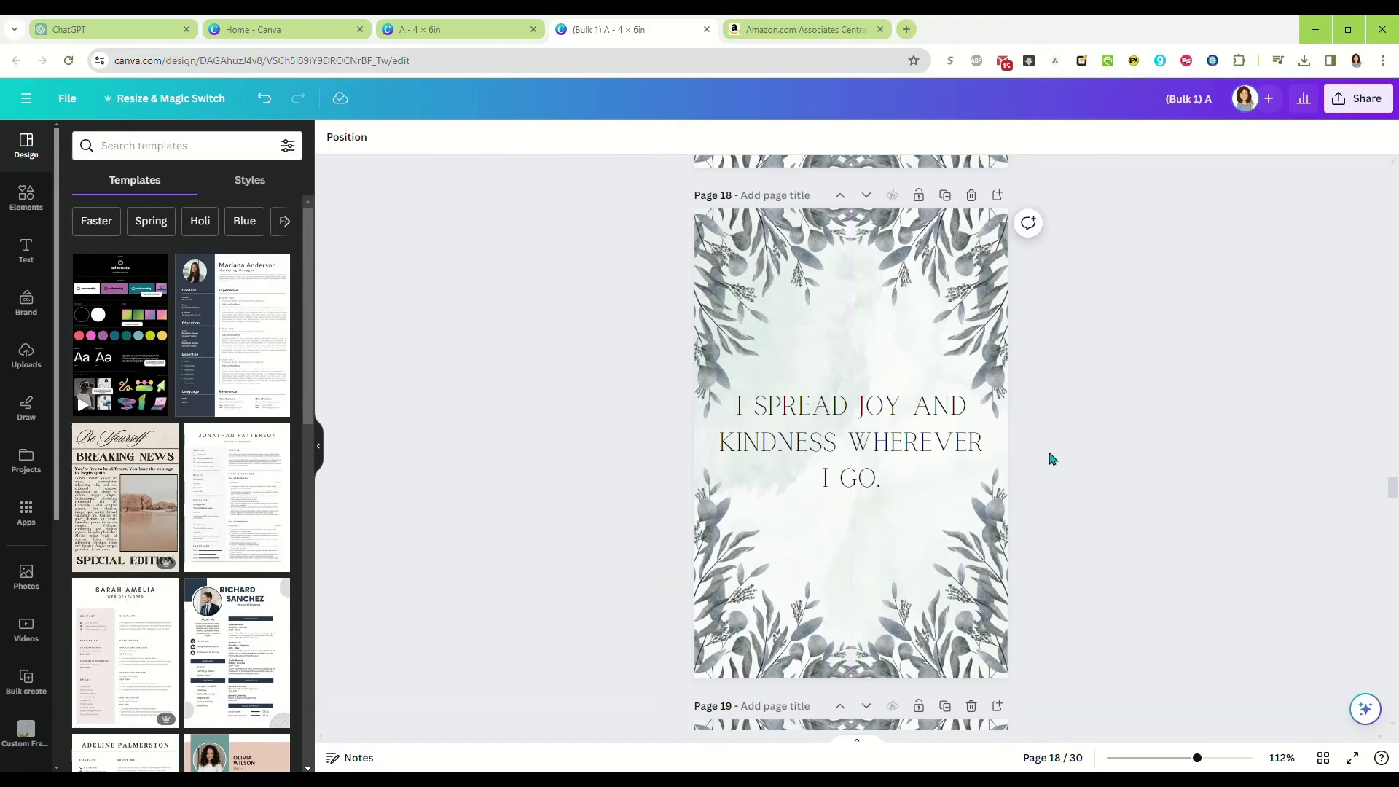
Snap the affirmations on pages 19 through 24 to the card's vertical centre.
scroll(1100, 444, down, 6)
scroll(1097, 444, down, 1)
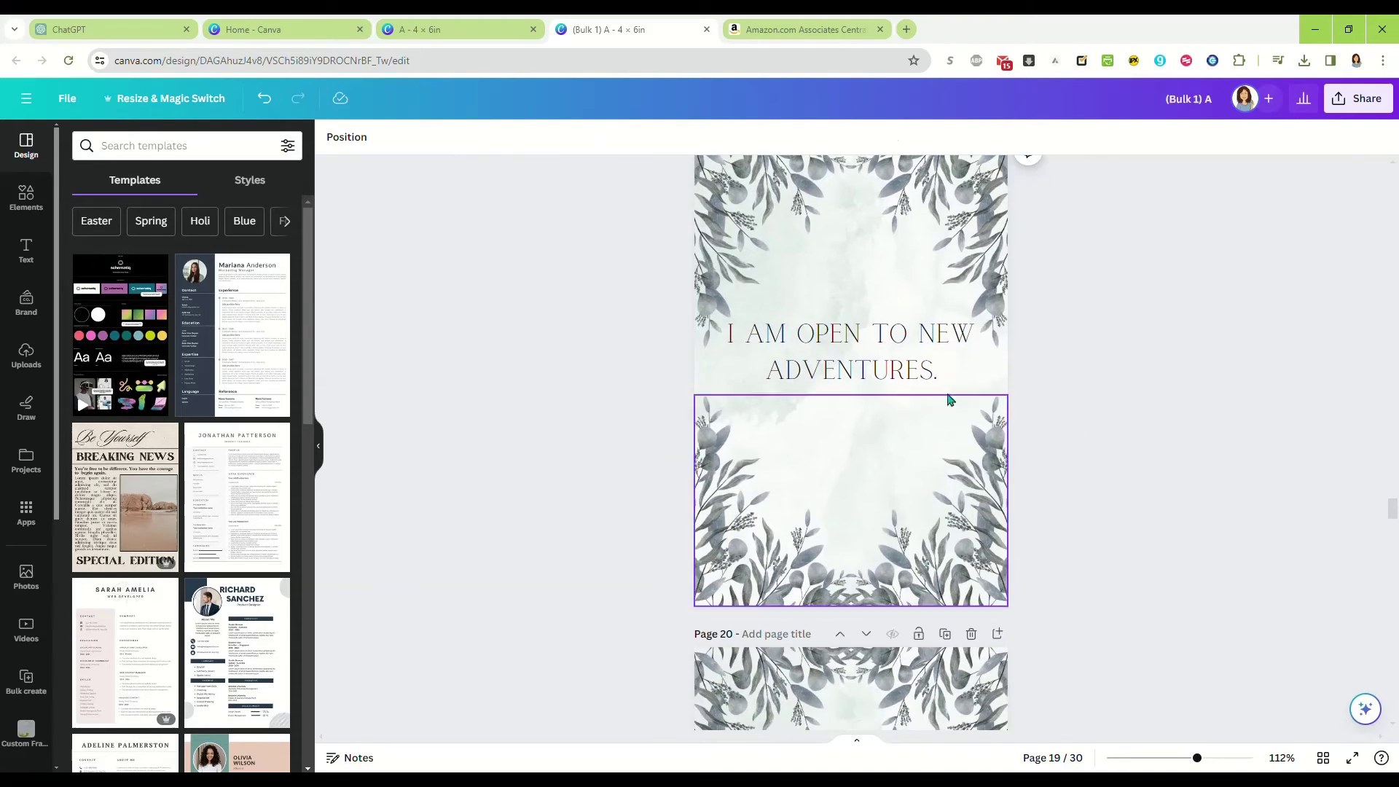
drag(876, 357, 876, 376)
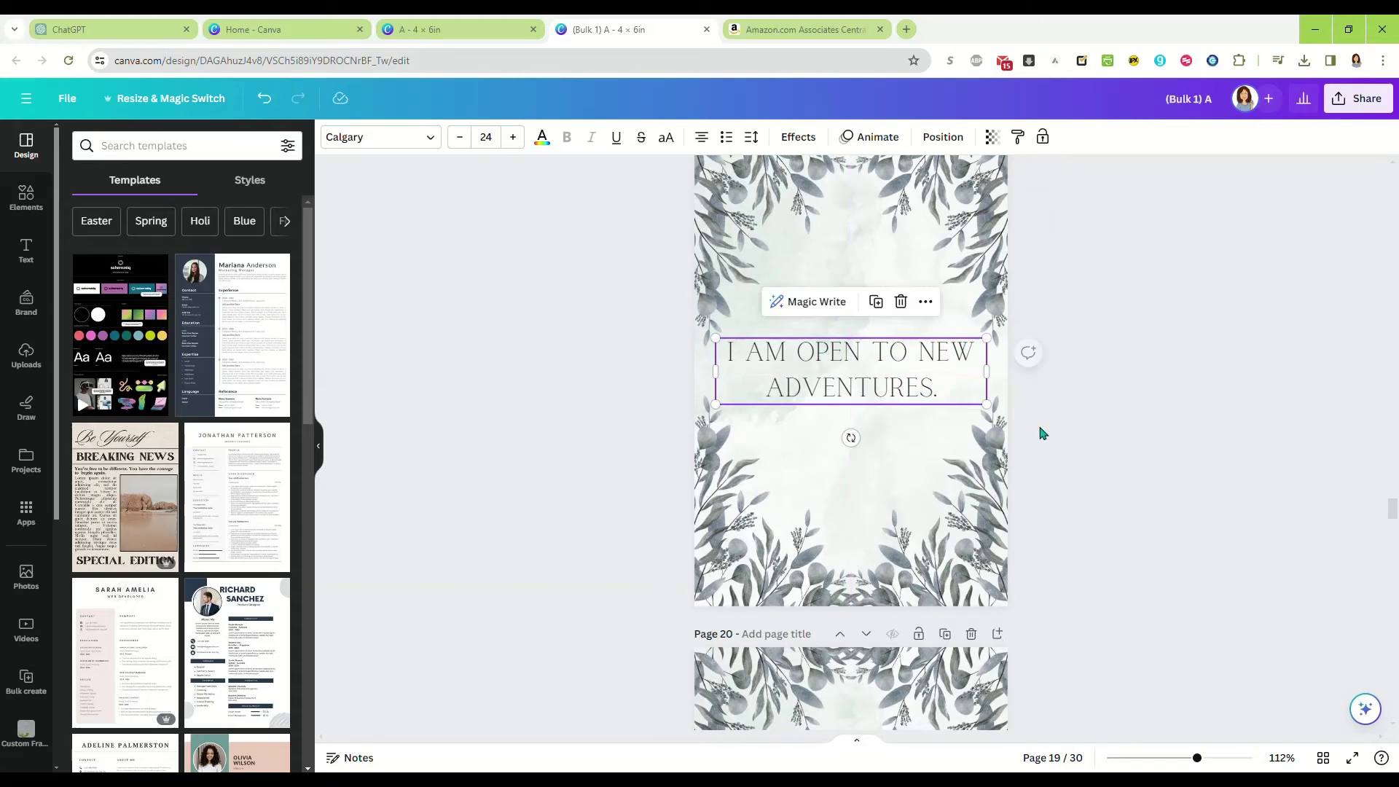
click(1089, 444)
scroll(1072, 436, down, 5)
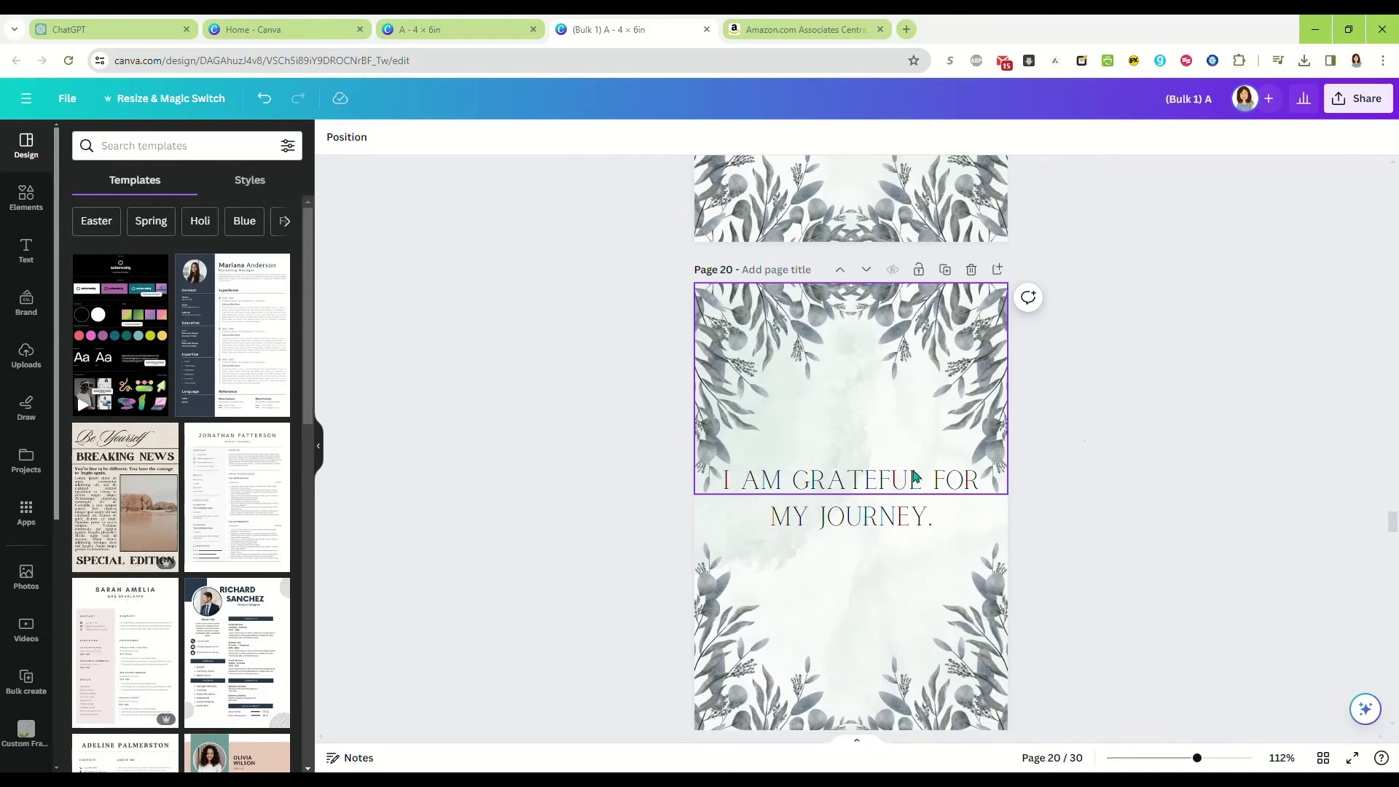
drag(900, 507, 895, 523)
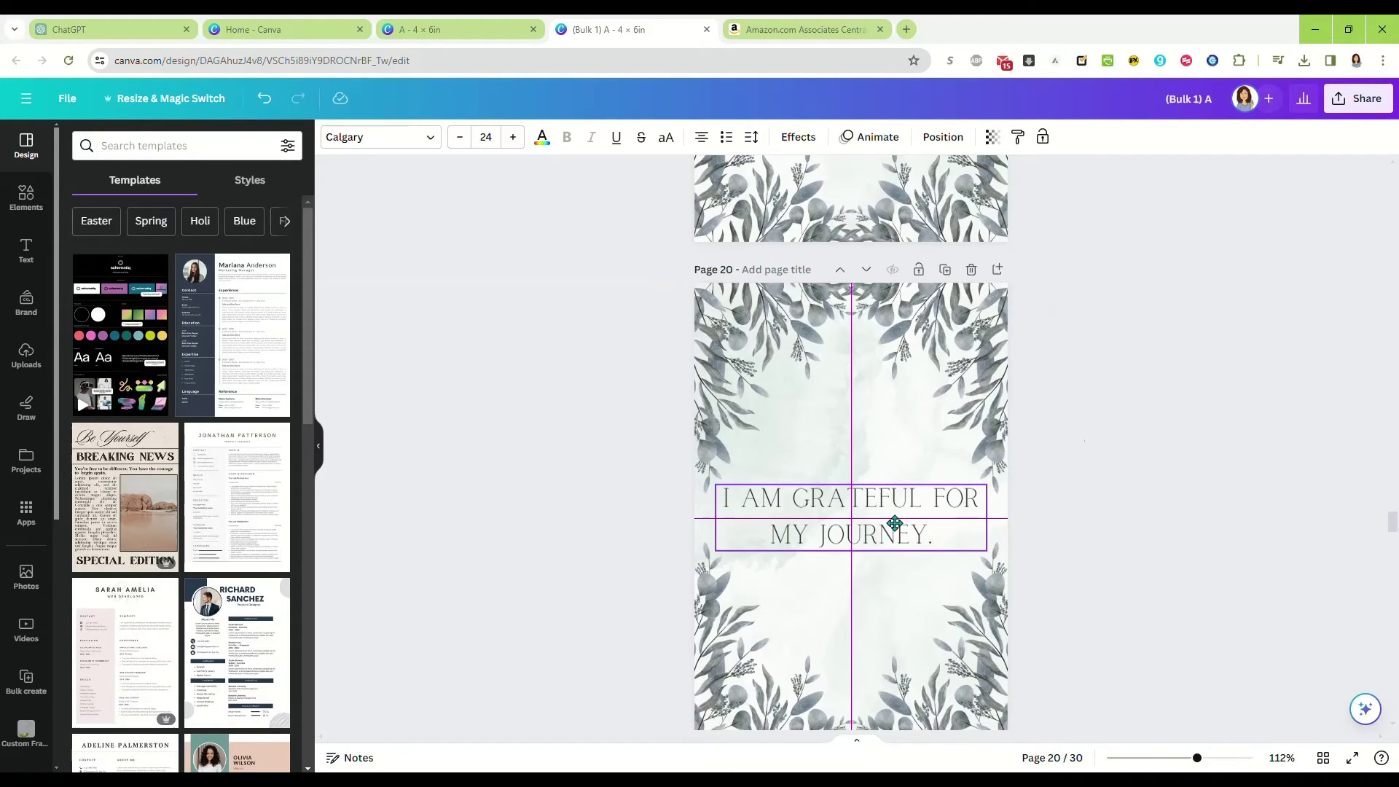
click(1051, 528)
scroll(1093, 460, down, 8)
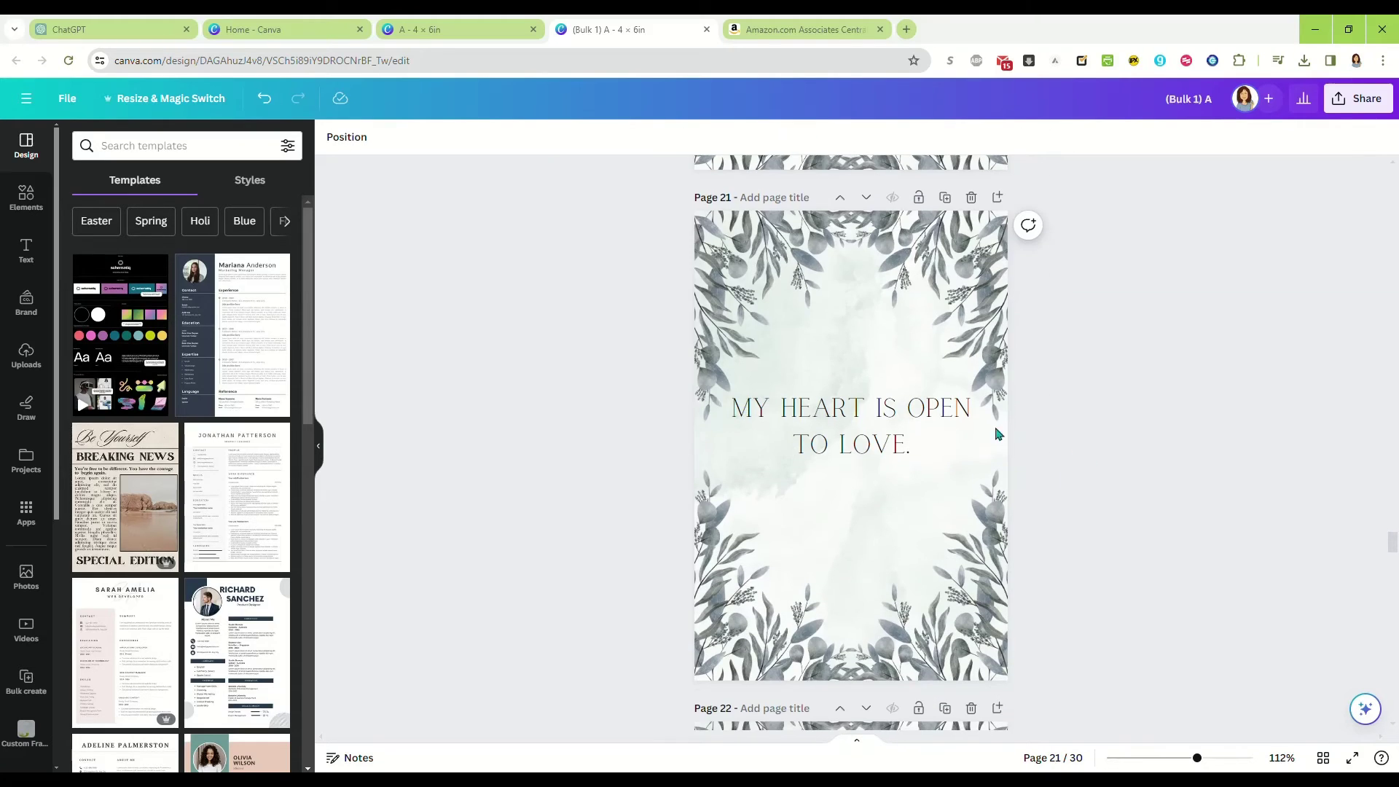
click(872, 444)
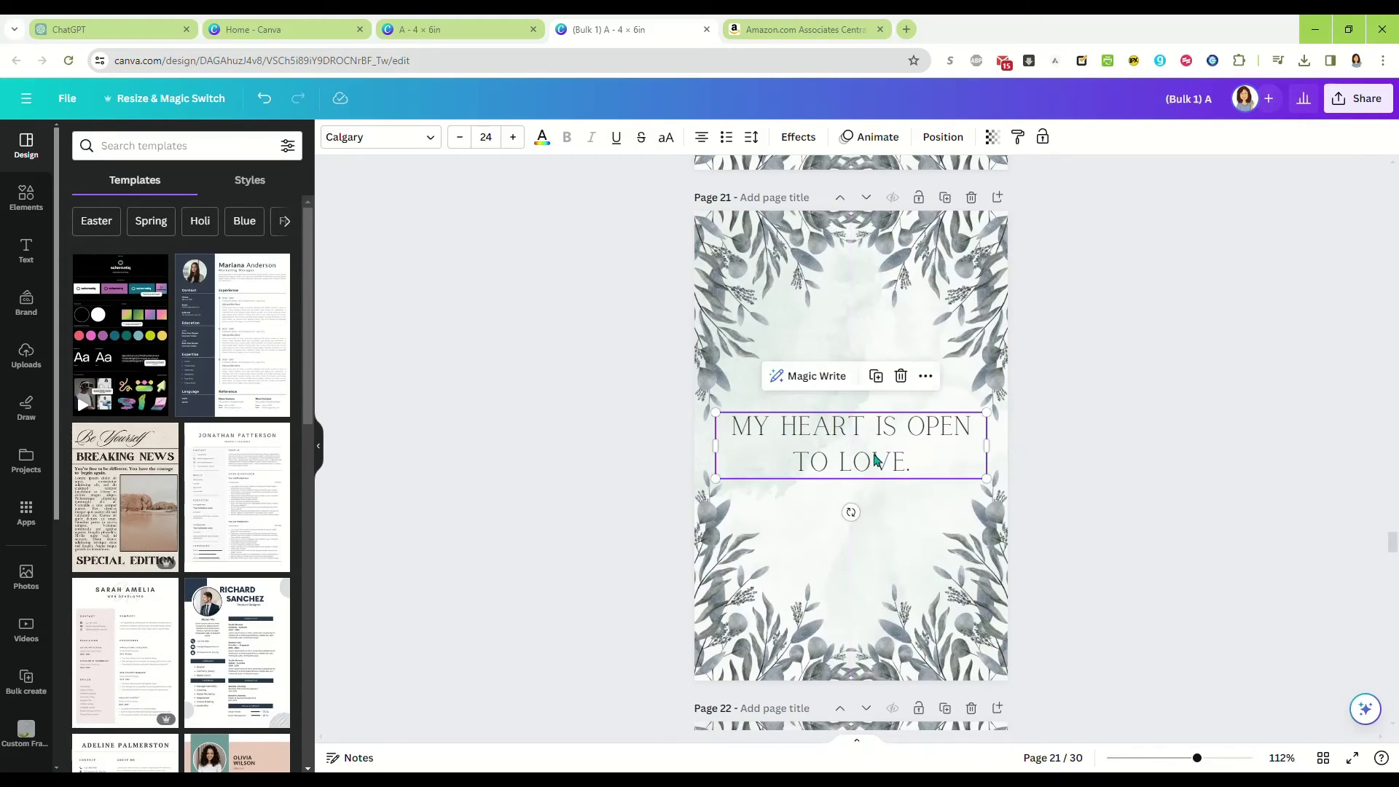
click(1081, 484)
scroll(1084, 447, down, 8)
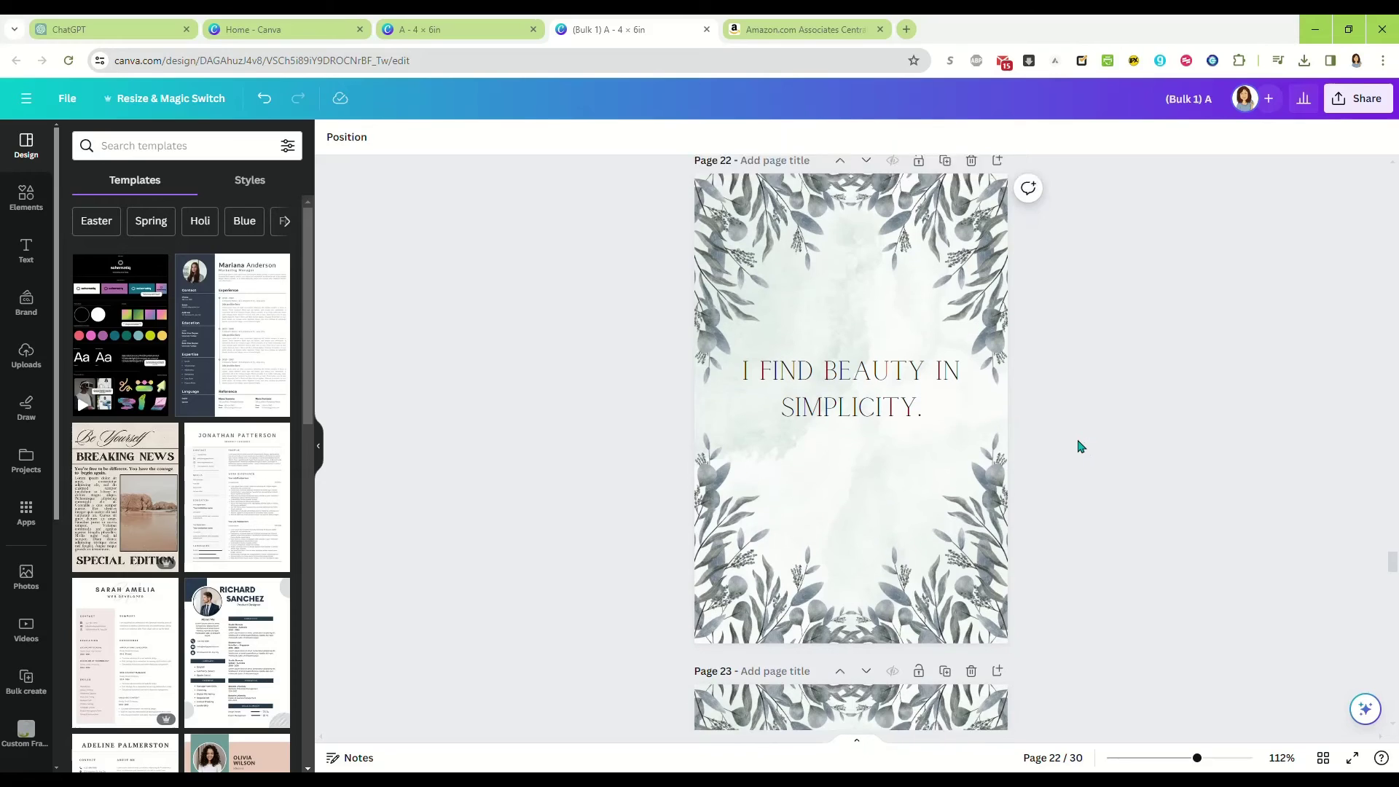
drag(864, 361, 877, 379)
click(1054, 444)
scroll(1054, 443, down, 6)
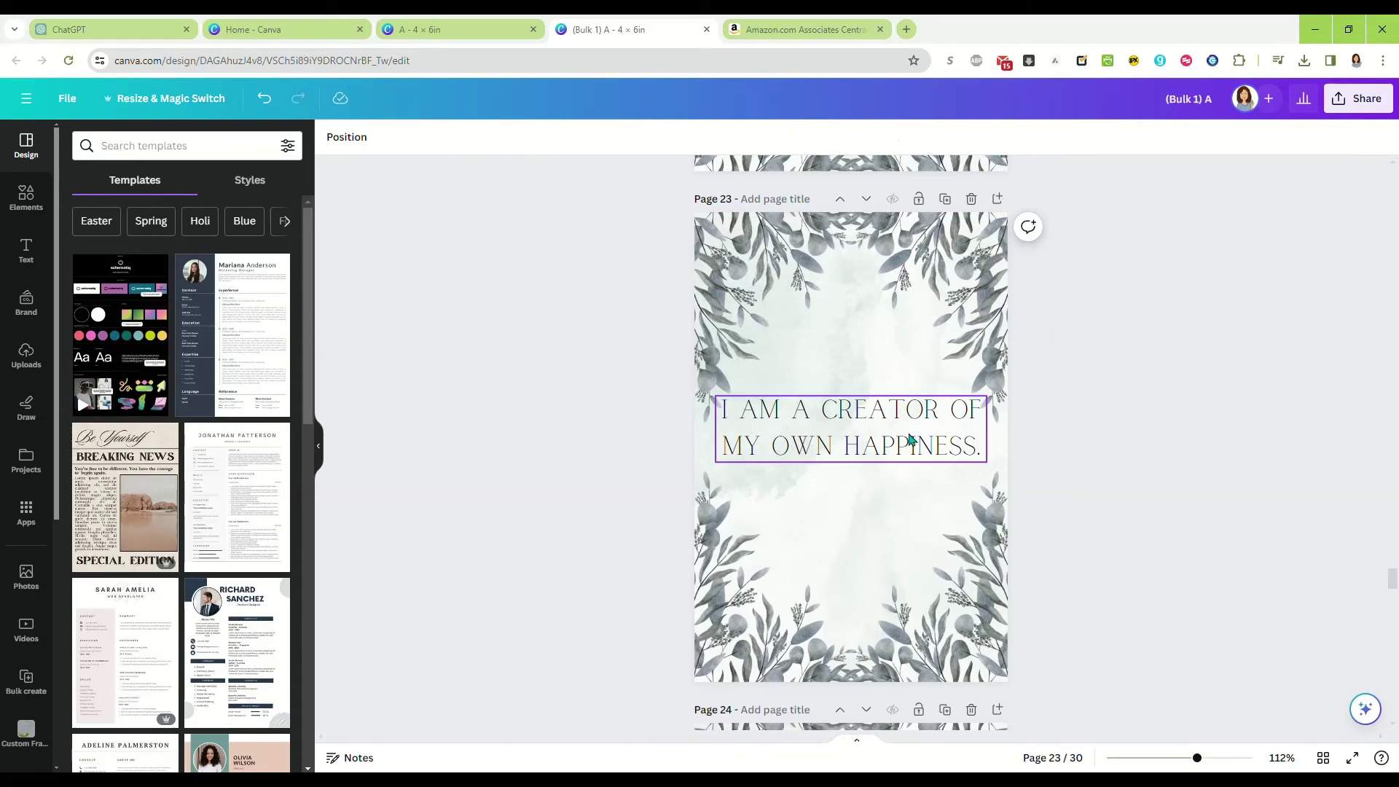
drag(910, 437, 913, 443)
click(1066, 483)
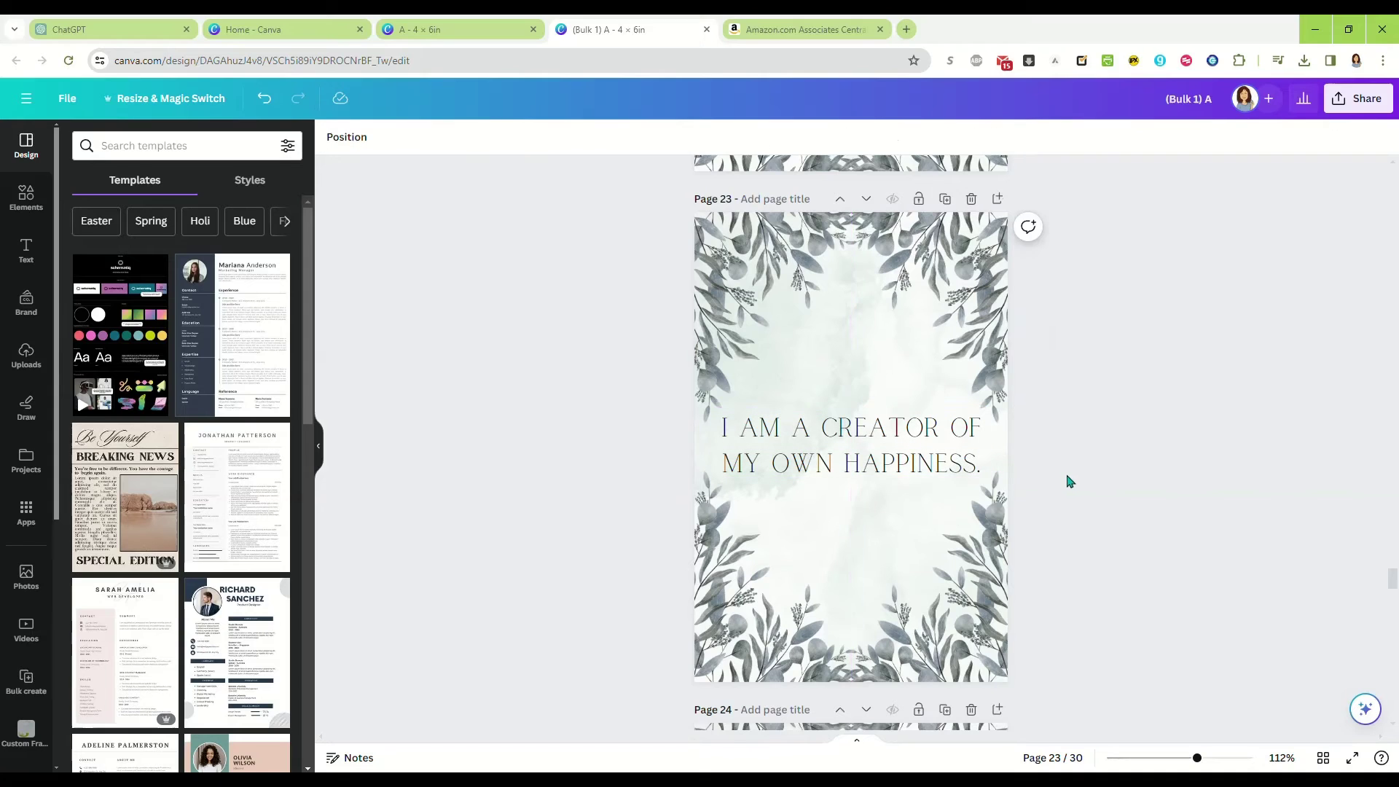
scroll(1063, 476, down, 6)
drag(903, 495, 902, 514)
click(1056, 540)
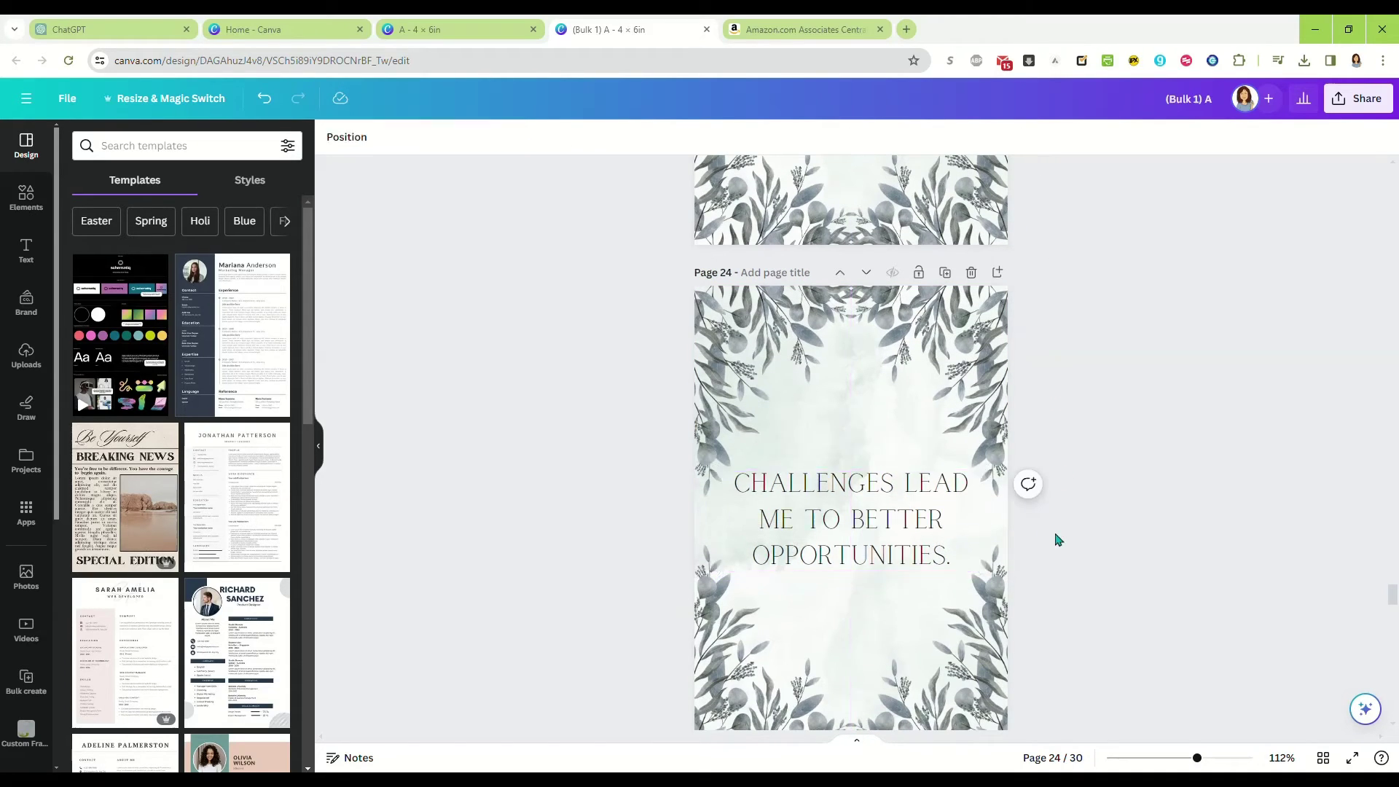
Centre the affirmations on pages 25 through 30, then return to page 1.
scroll(1062, 500, down, 6)
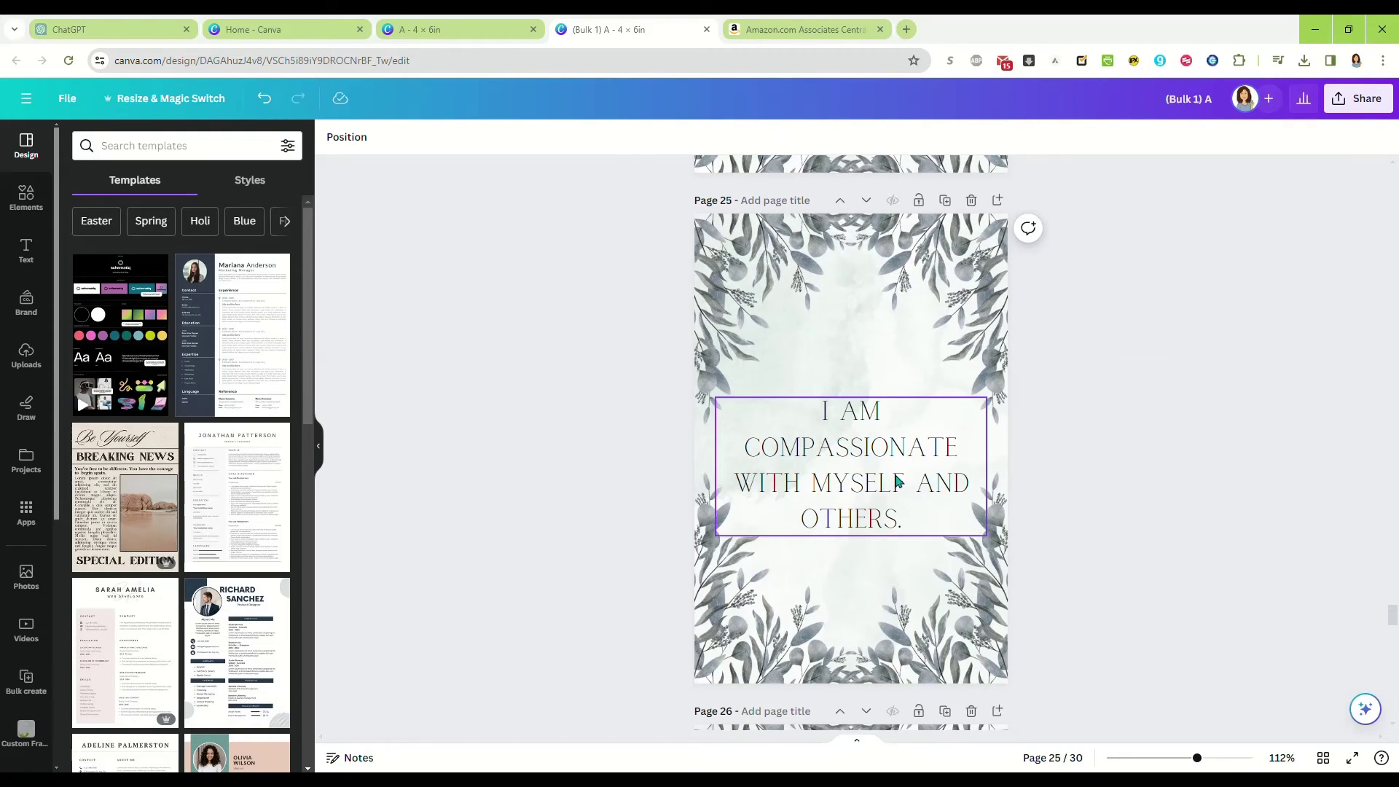
drag(898, 483, 897, 464)
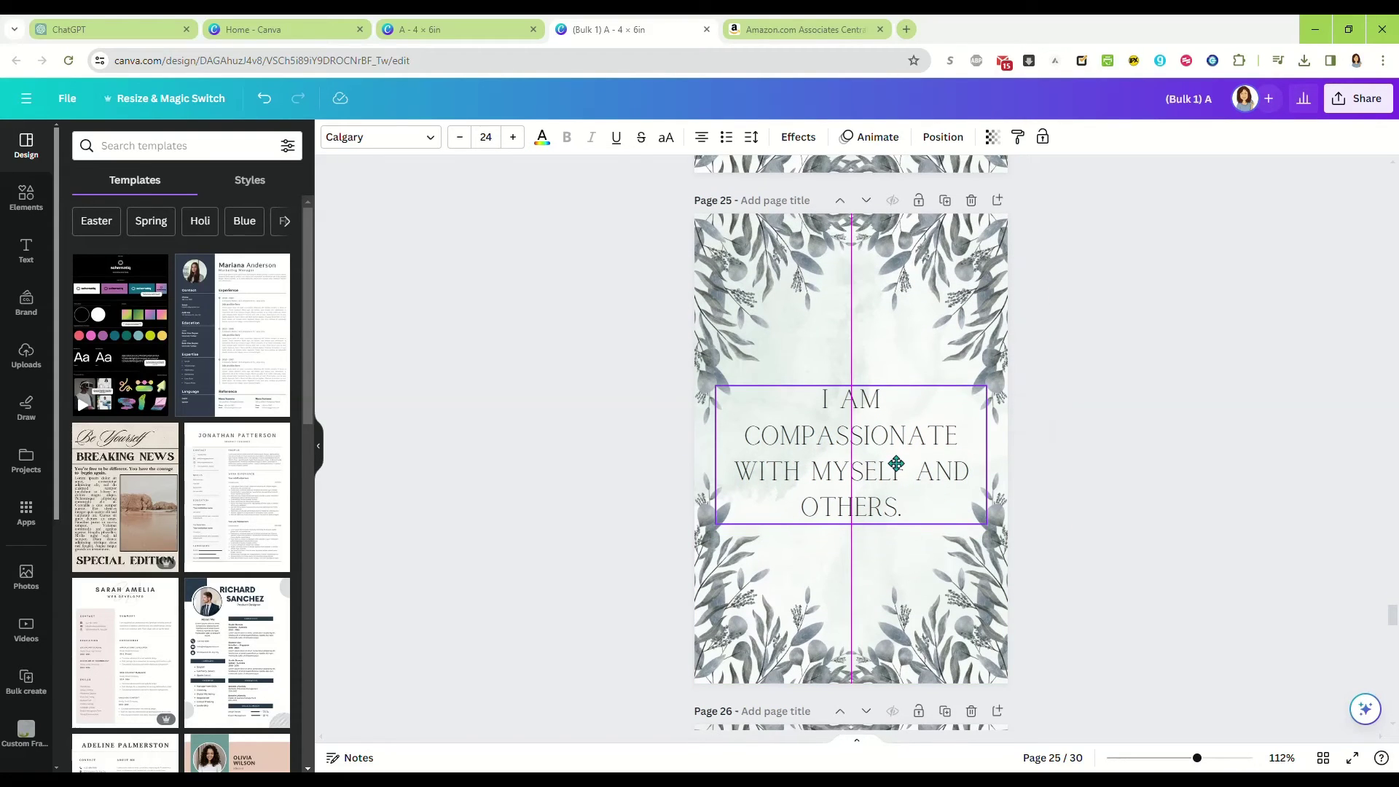
click(1081, 472)
scroll(1097, 466, down, 8)
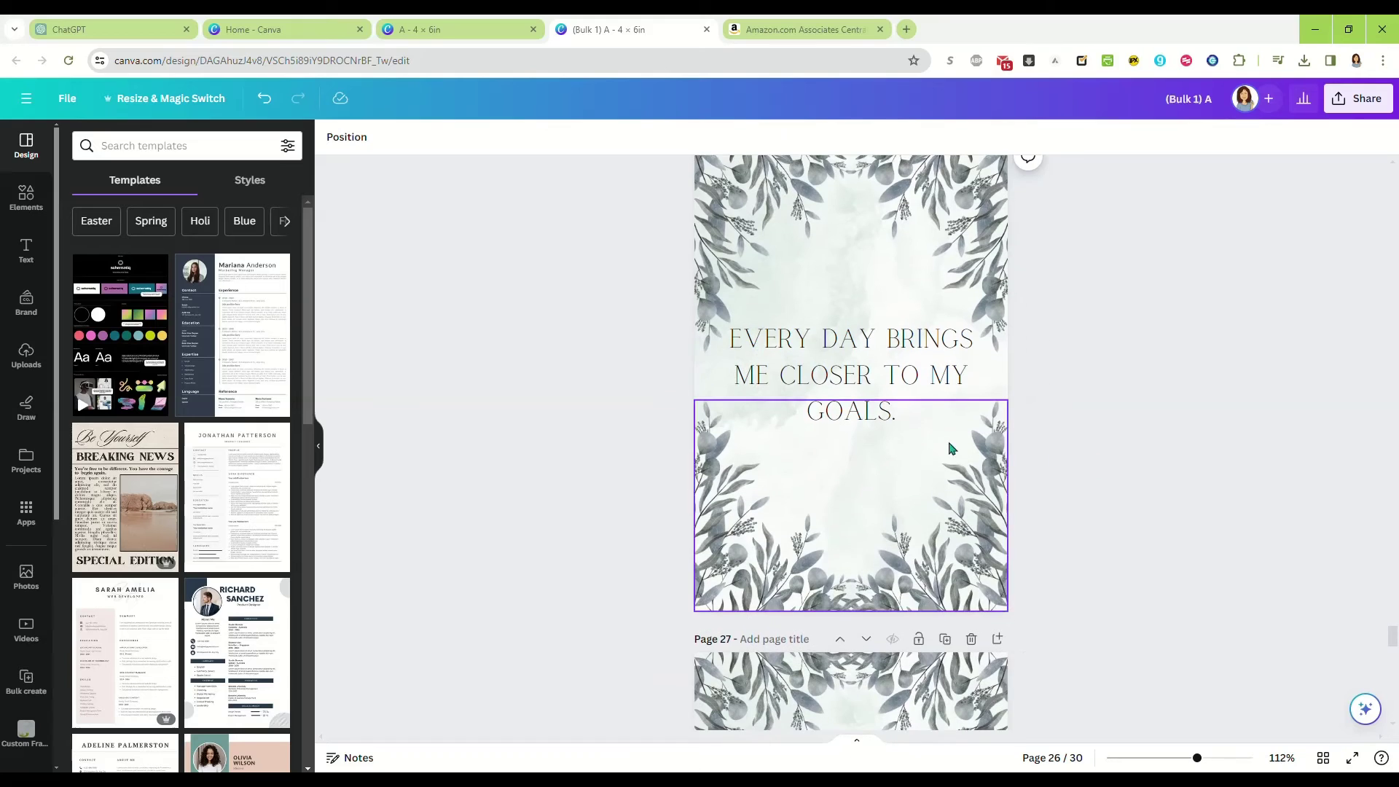
drag(865, 379, 865, 374)
click(1087, 447)
scroll(1080, 448, down, 3)
scroll(1071, 445, down, 3)
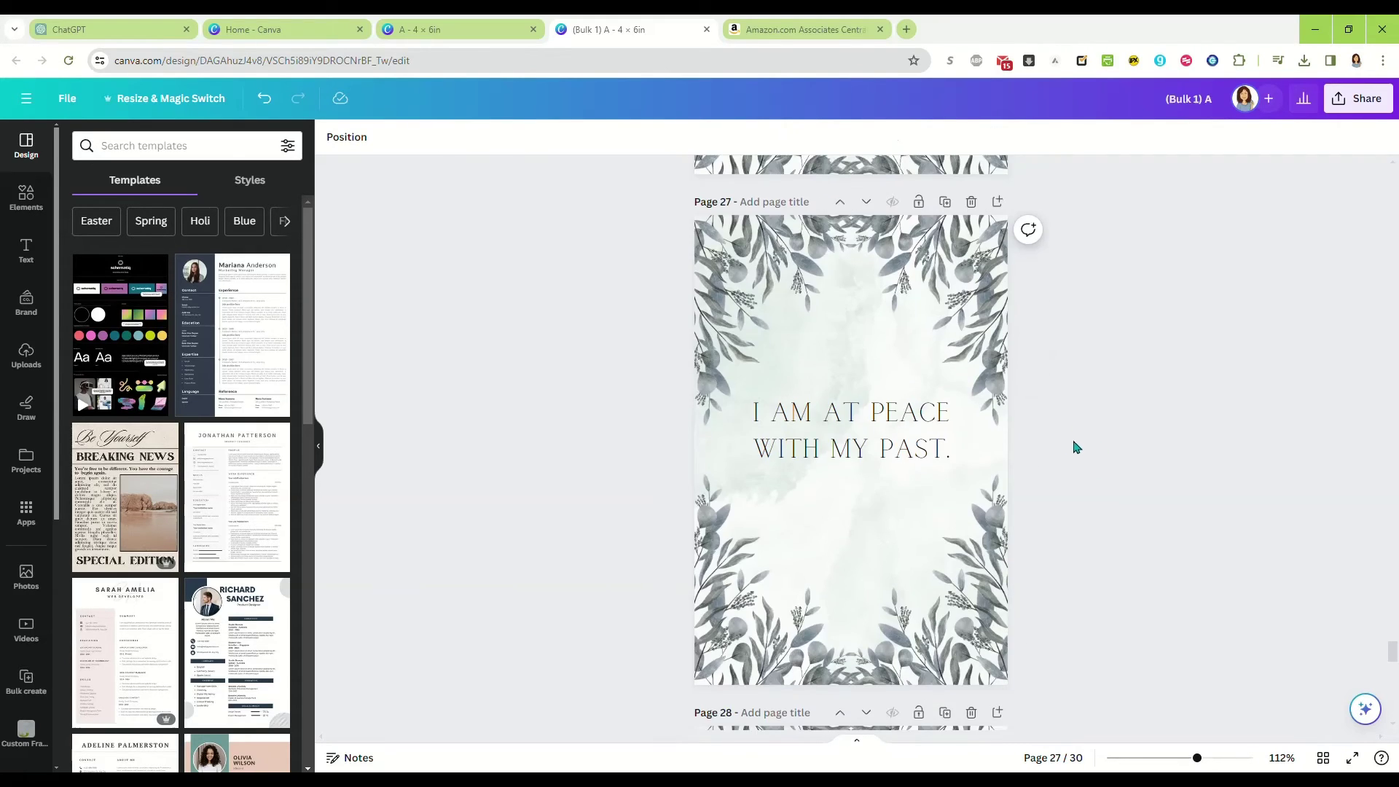
click(899, 446)
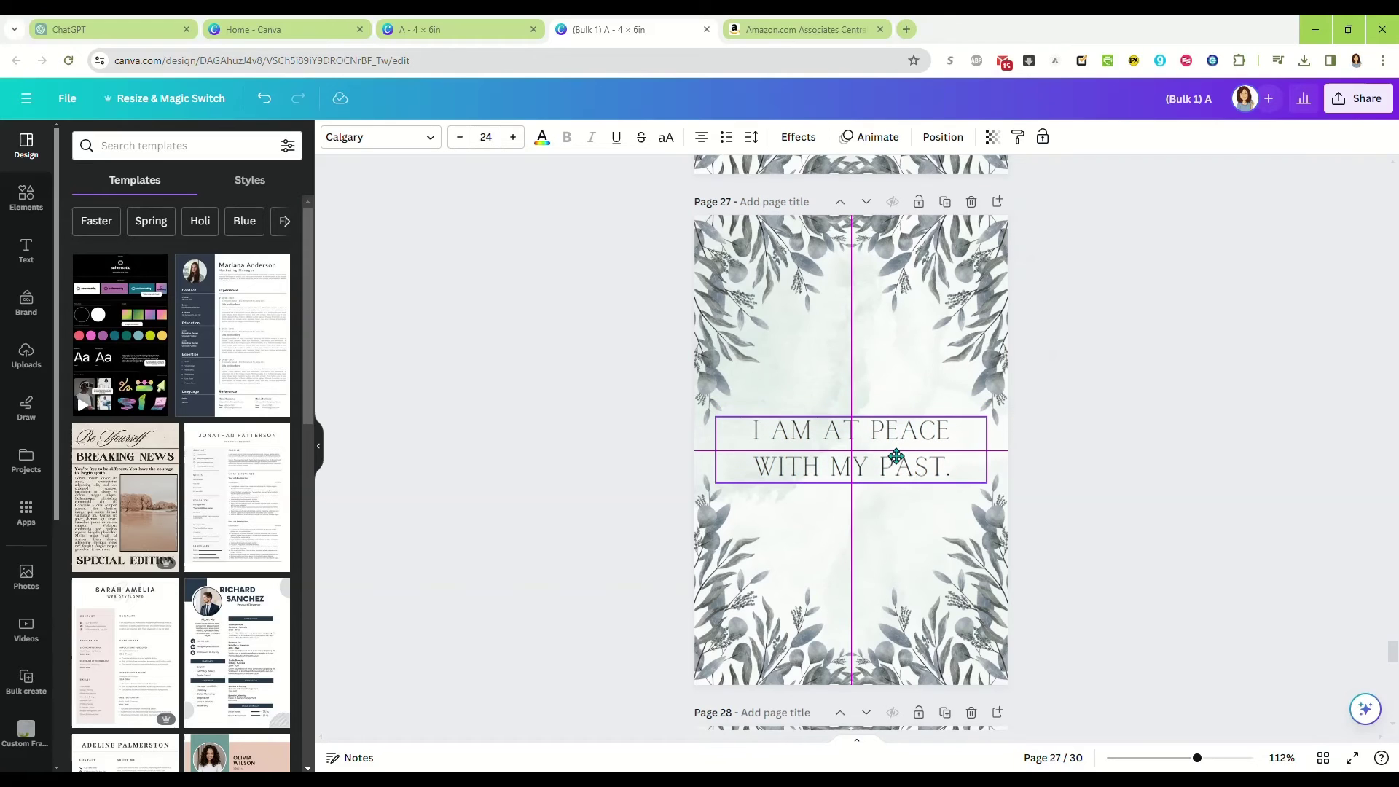
click(1087, 500)
scroll(1082, 496, down, 5)
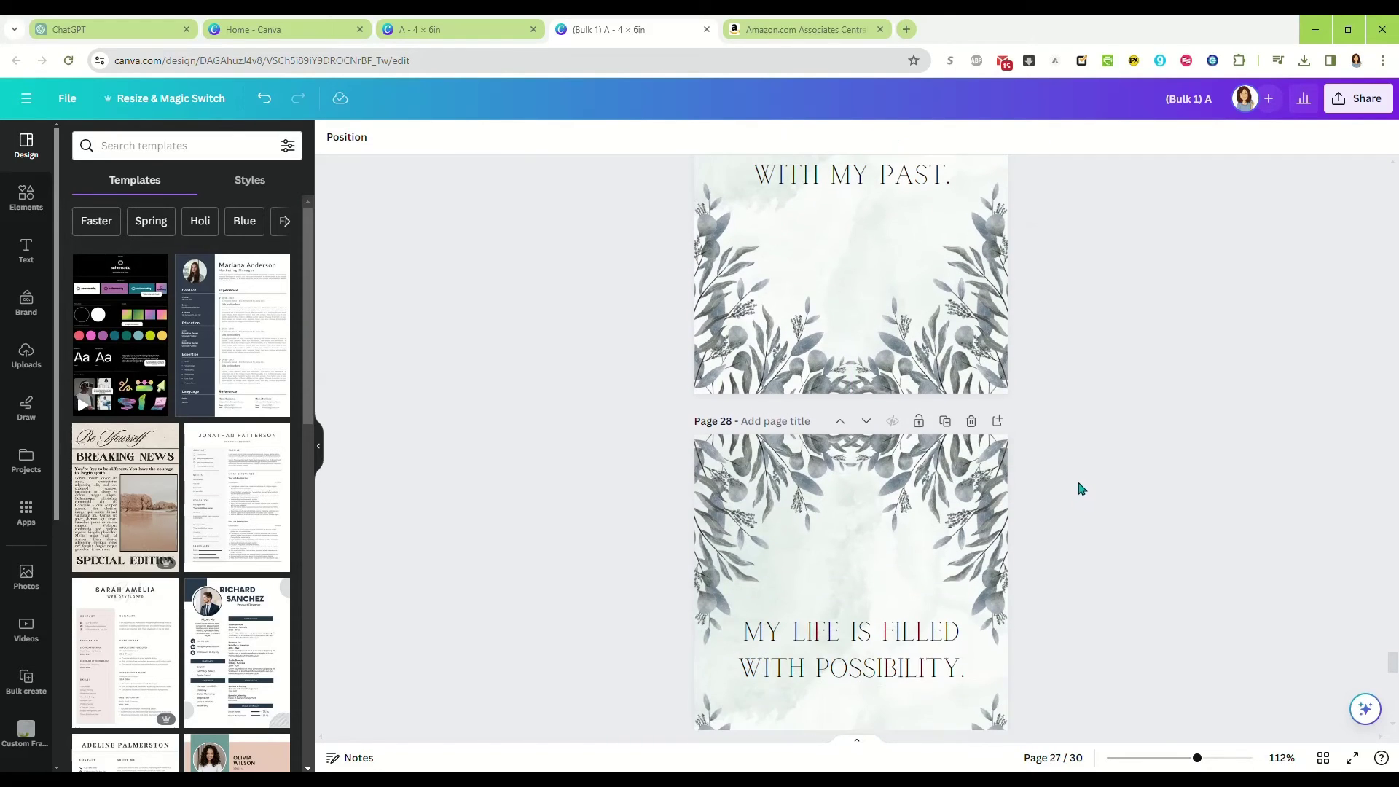
drag(880, 455, 878, 474)
click(1071, 474)
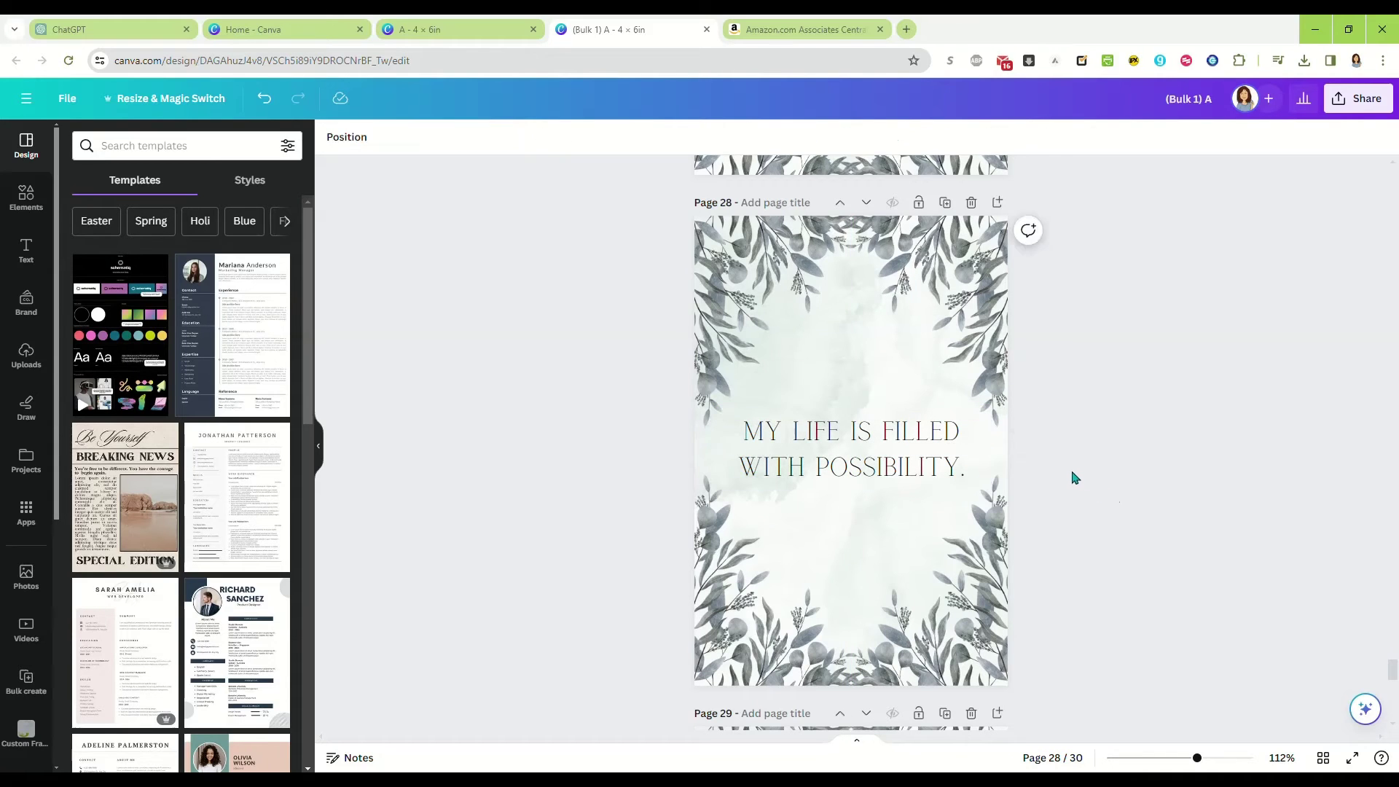
scroll(1068, 474, down, 5)
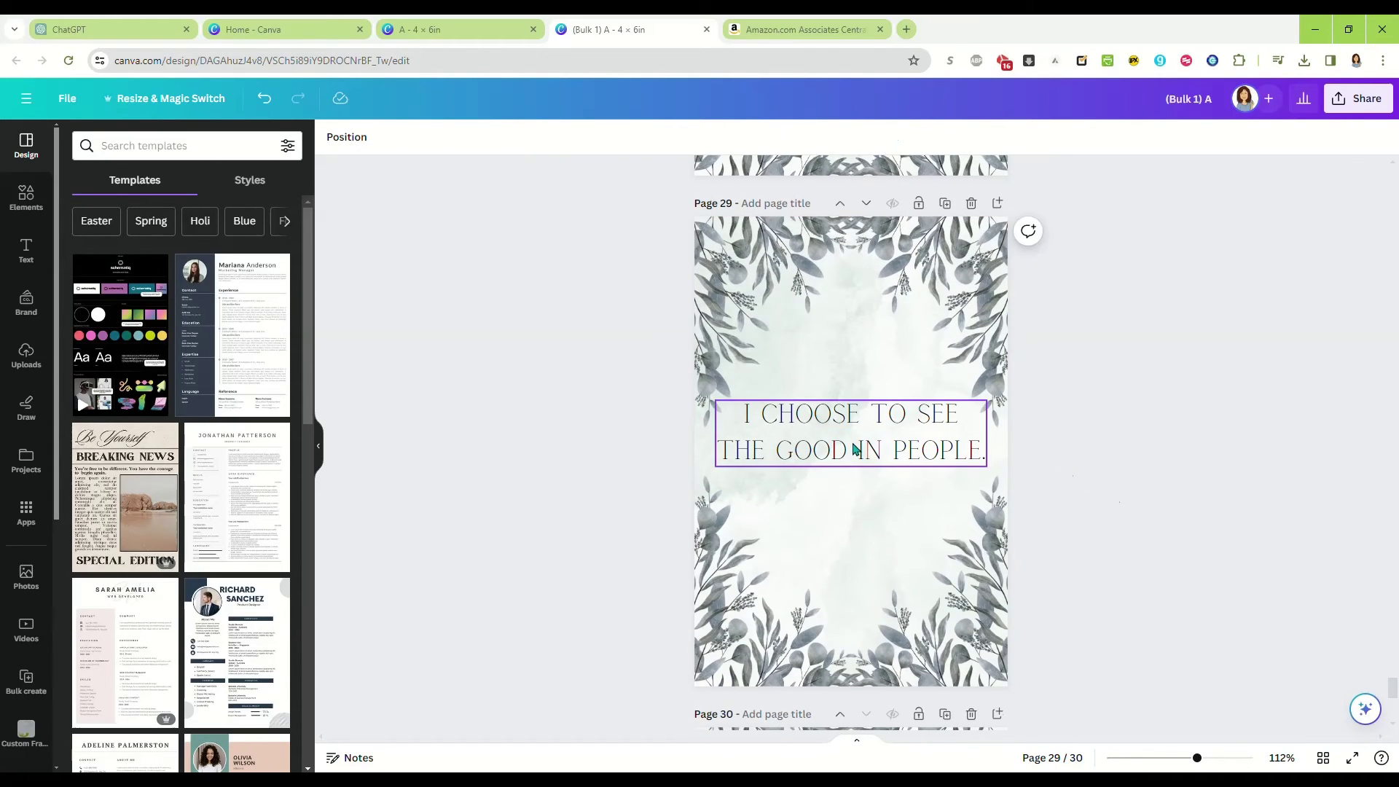
drag(855, 447, 854, 455)
click(1081, 501)
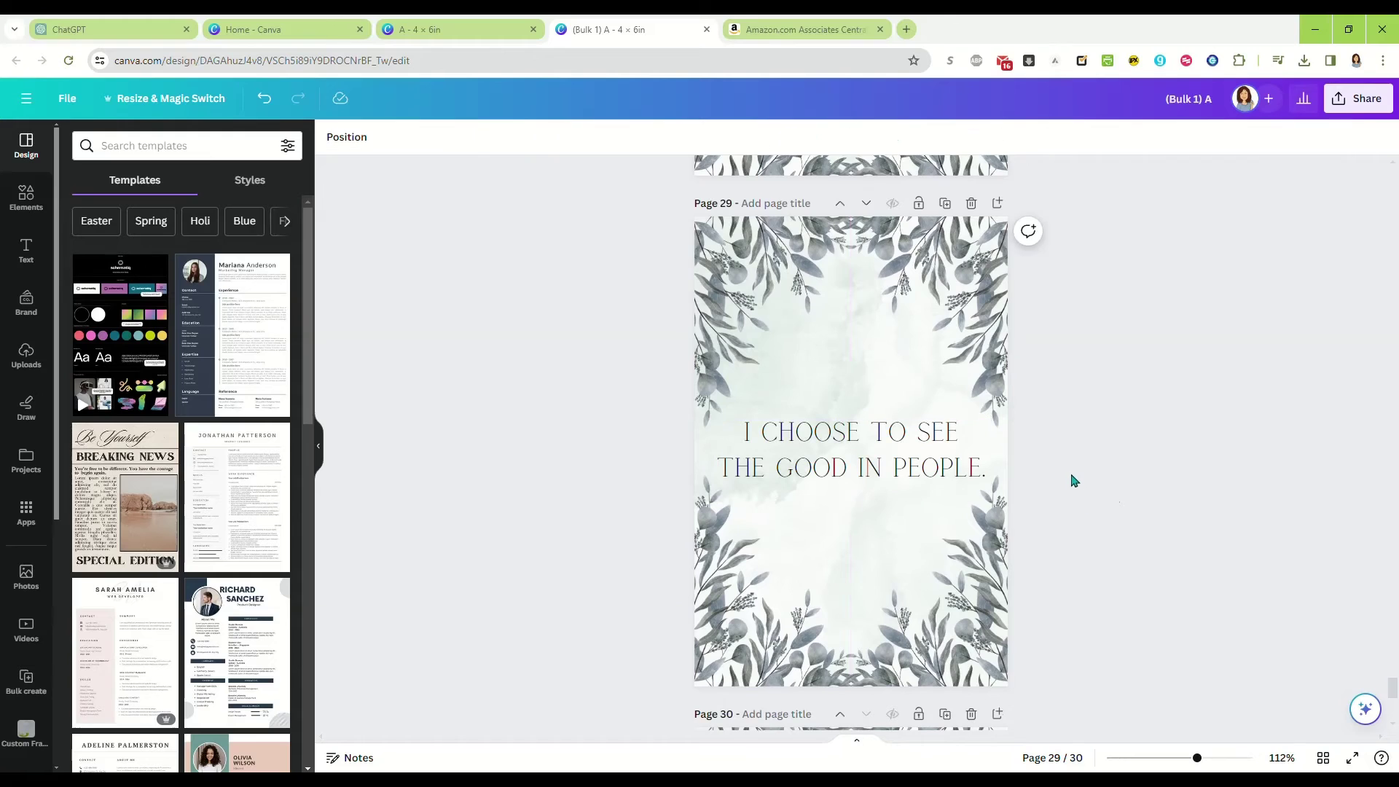
scroll(1070, 478, down, 5)
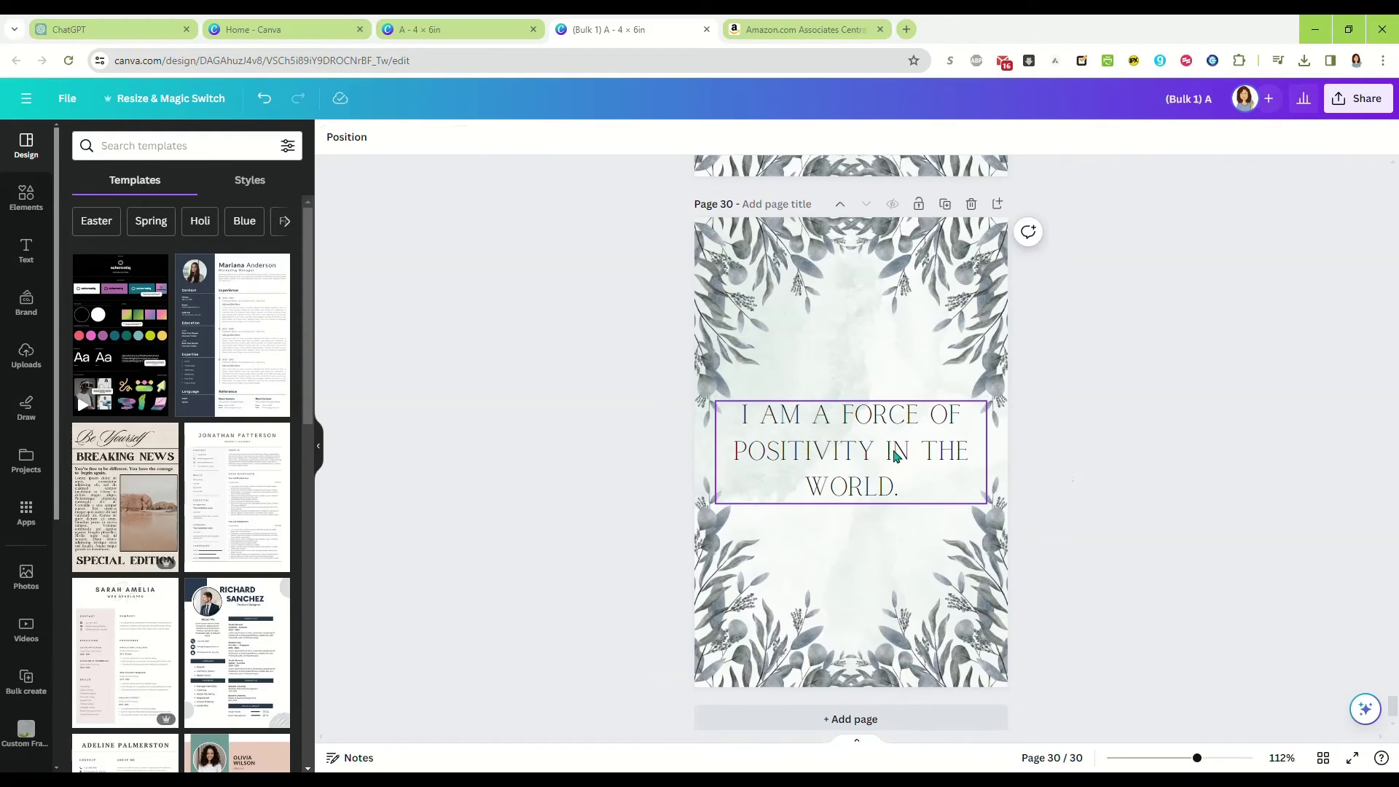
click(895, 454)
drag(896, 454, 898, 452)
click(1136, 523)
scroll(1109, 494, down, 1)
scroll(1152, 484, up, 2)
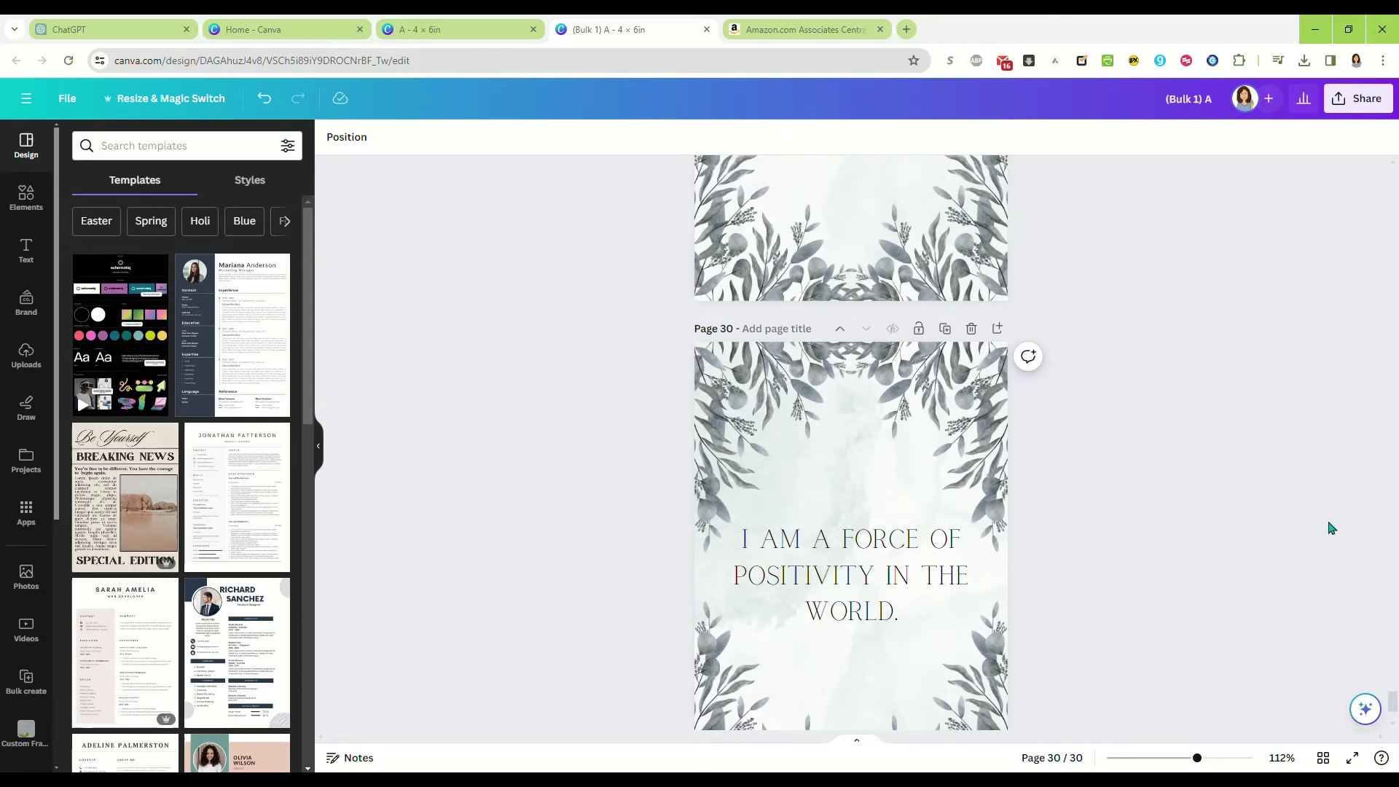
drag(1394, 710, 1392, 175)
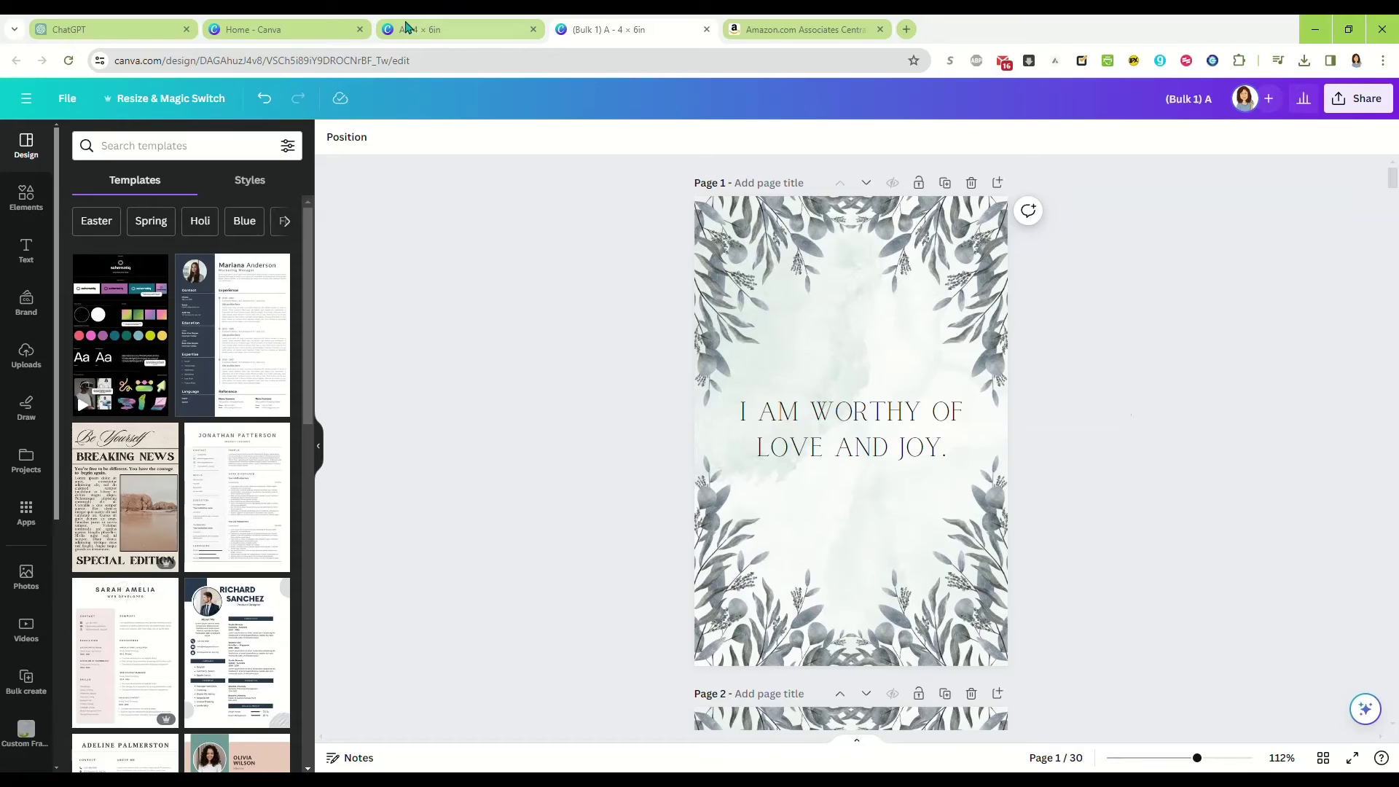
Start a new custom-size design measuring 8.5 × 11 inches.
click(65, 103)
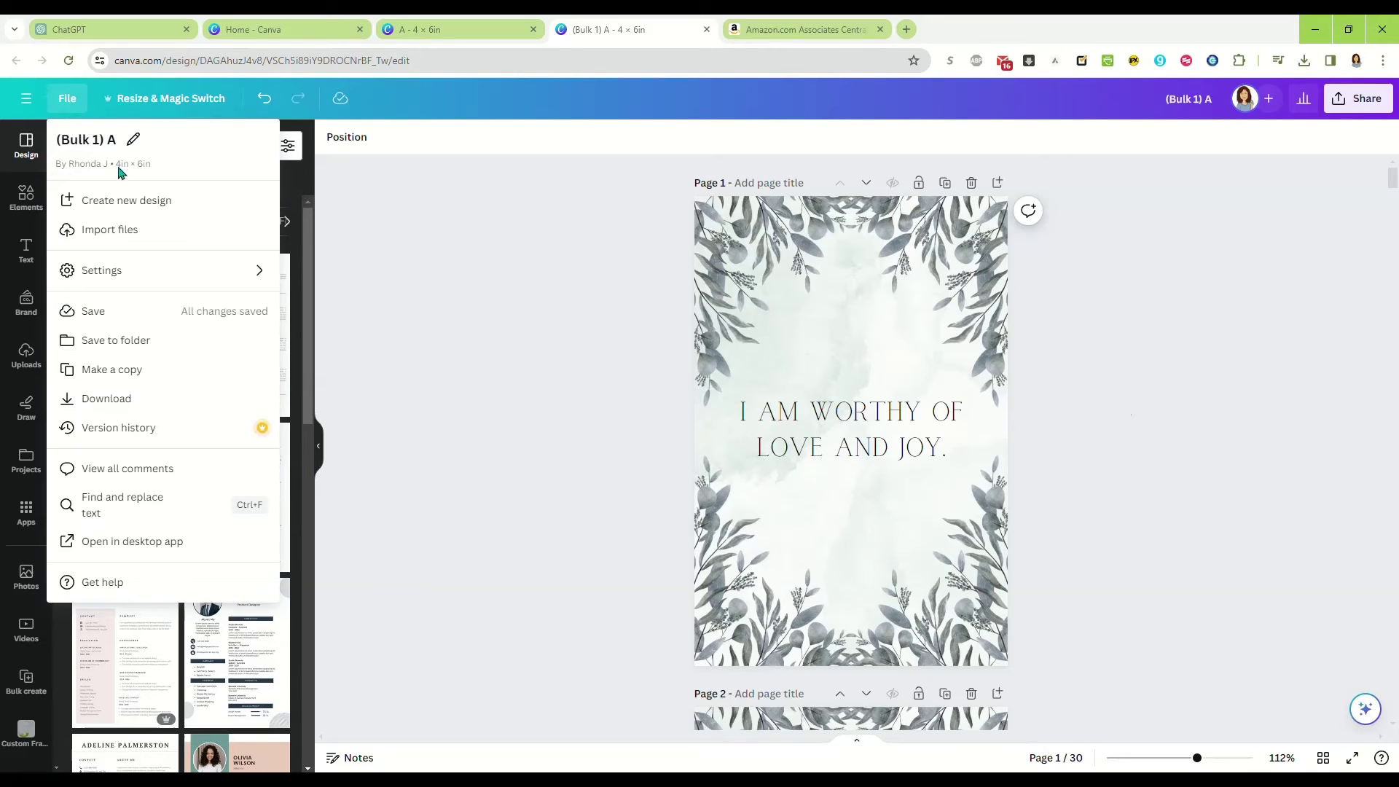
click(140, 200)
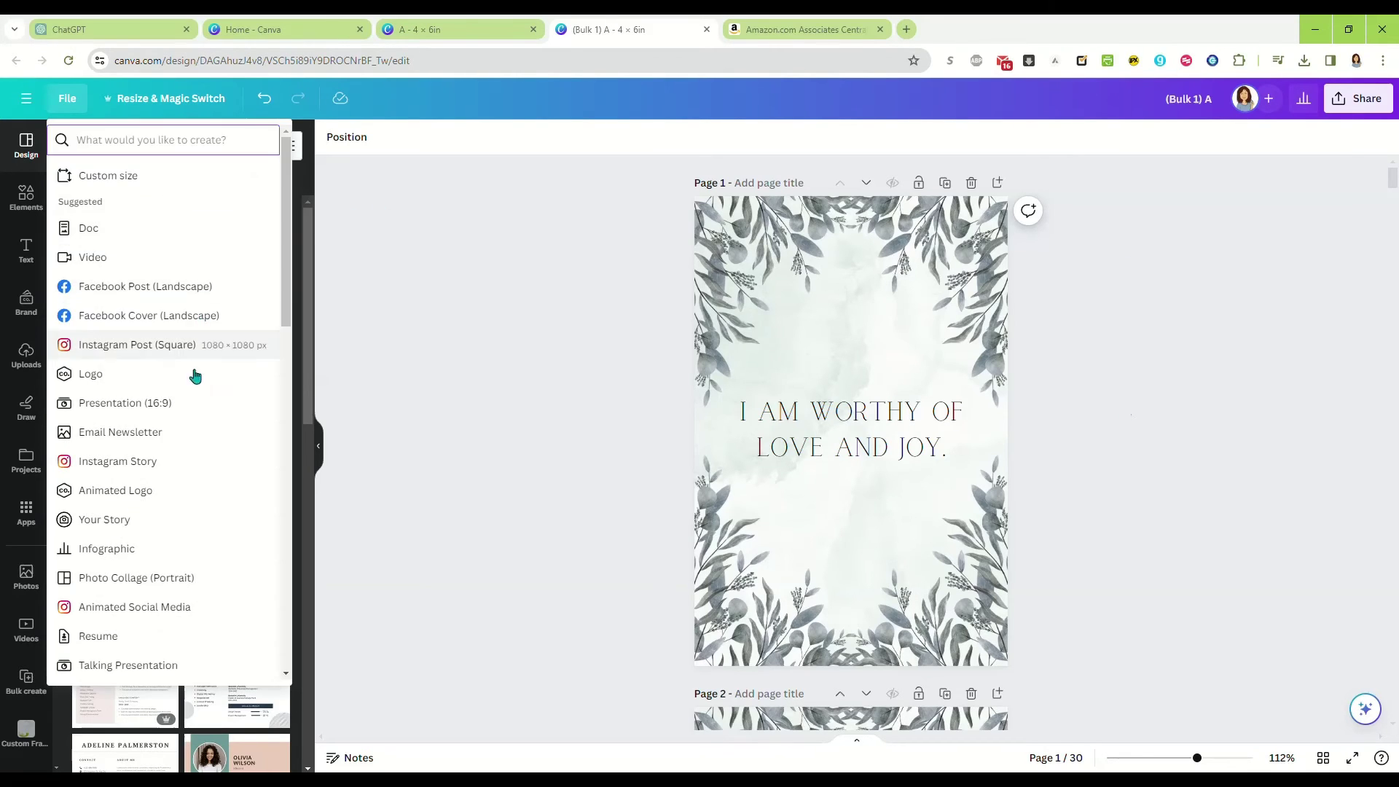
click(163, 175)
click(195, 211)
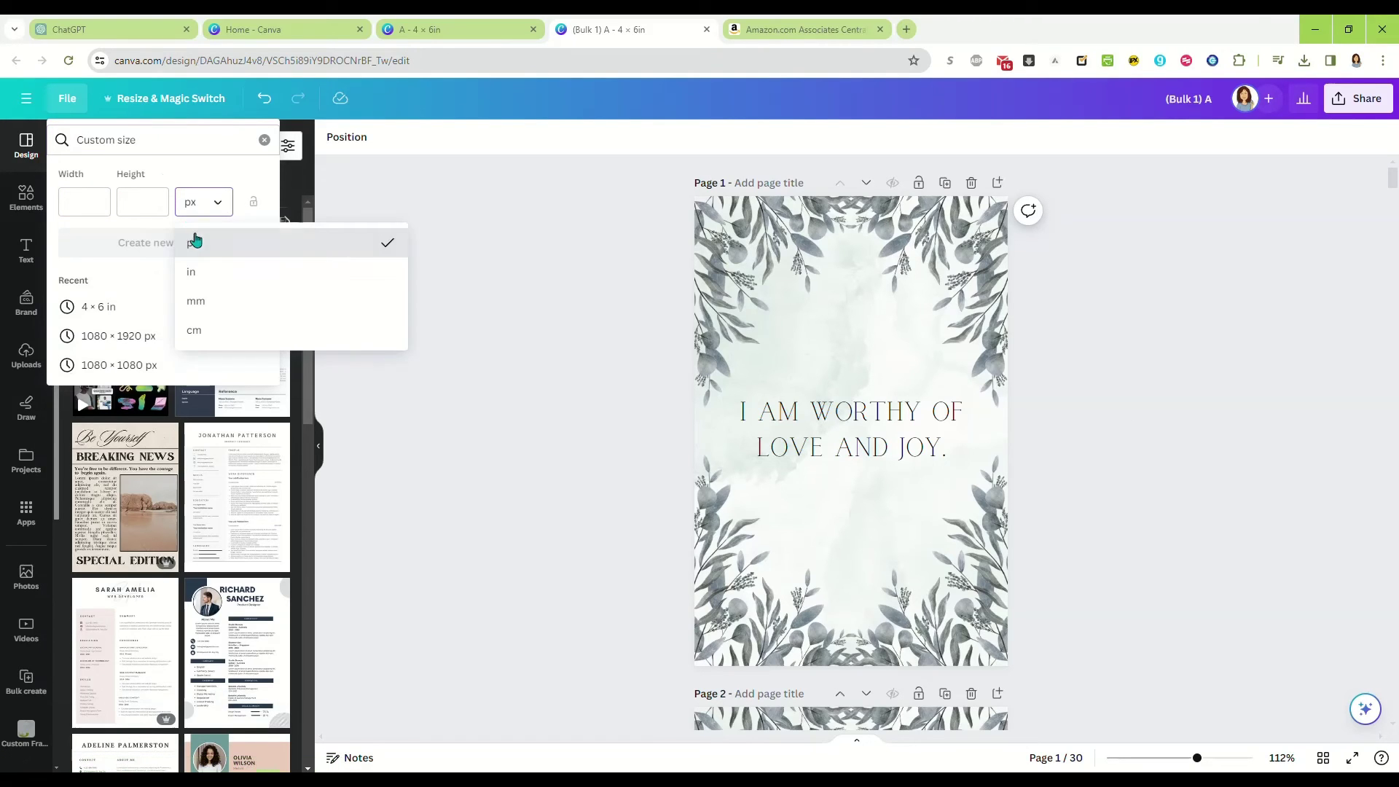
click(191, 272)
click(88, 203)
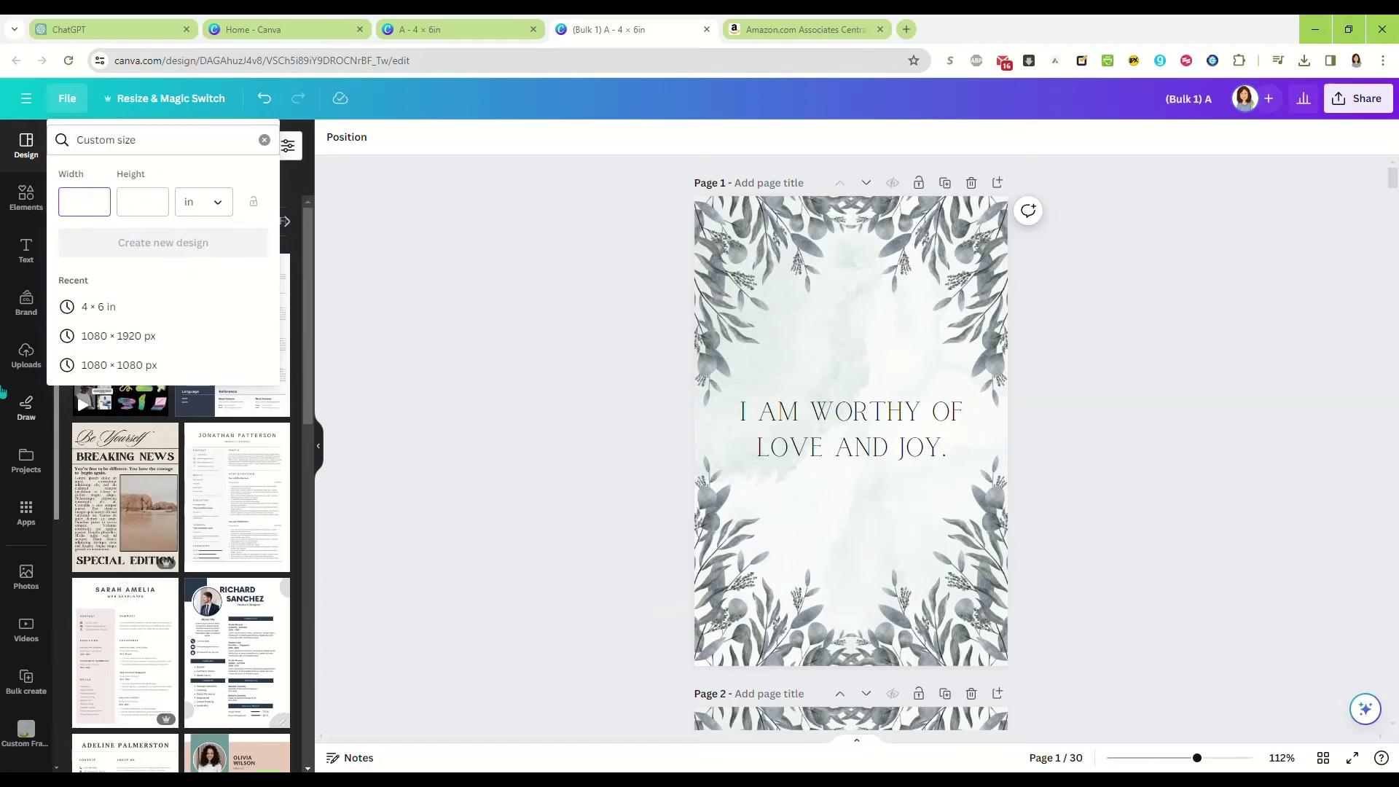
text(8.5)
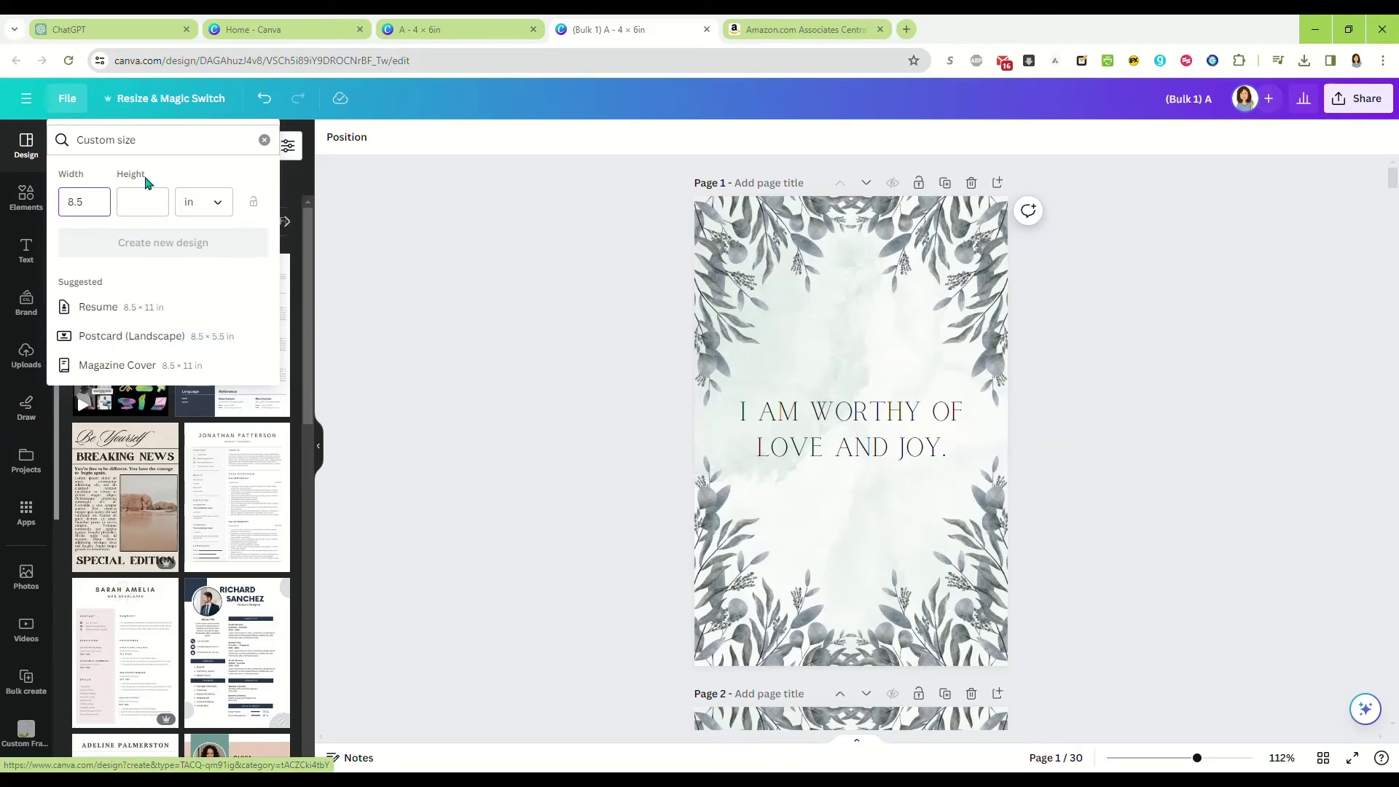
click(146, 202)
text(11)
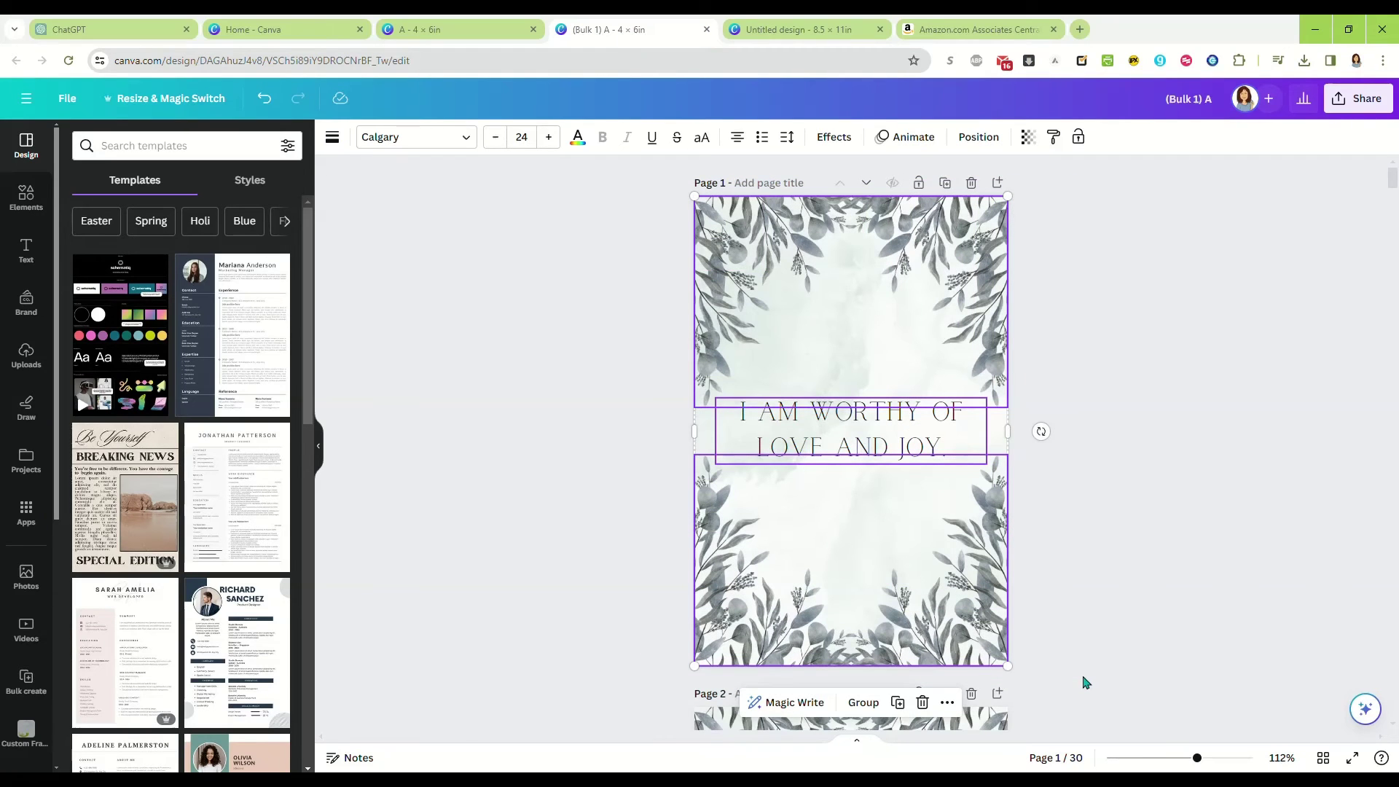
Paste the first card onto the letter sheet and rotate it 90° sideways.
key(ctrl+Tab)
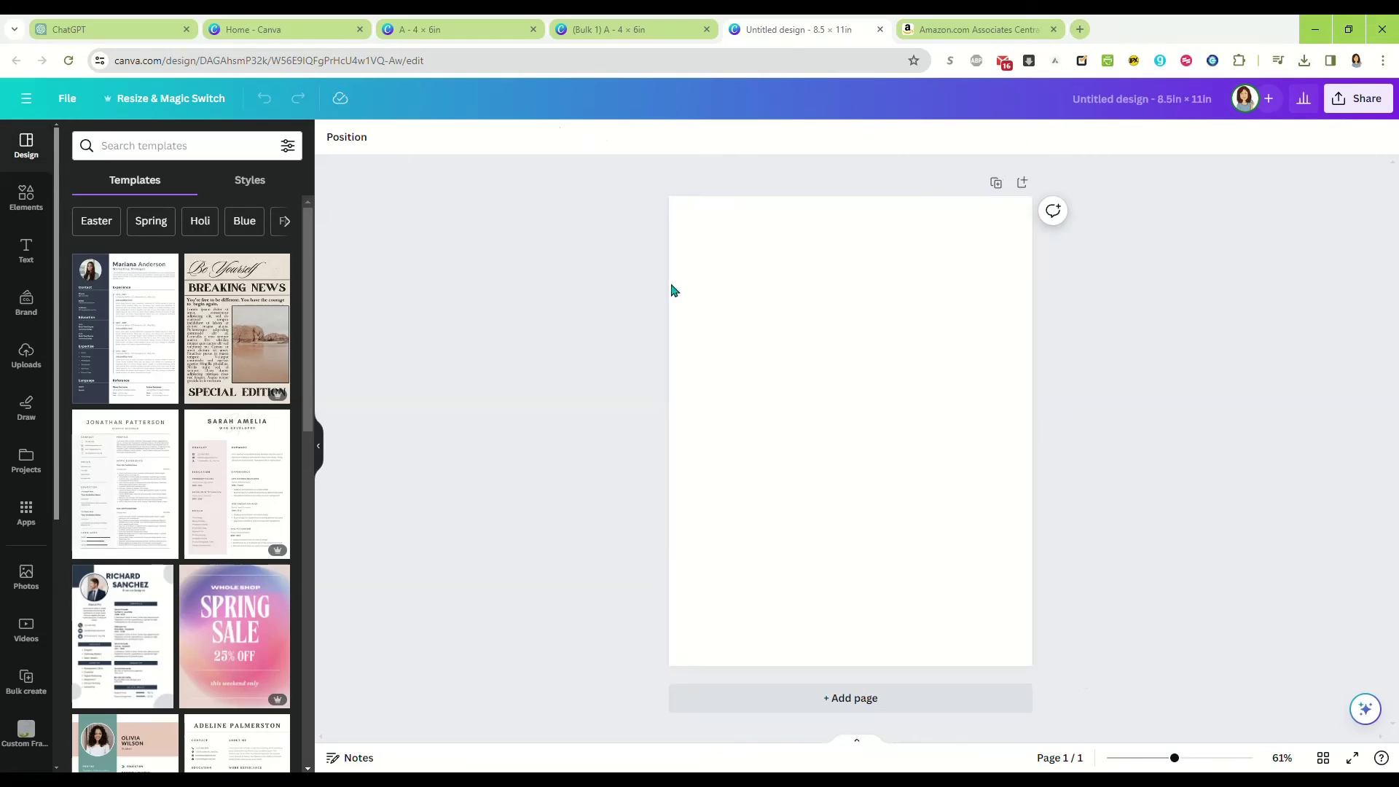
key(ctrl+v)
drag(775, 374, 873, 418)
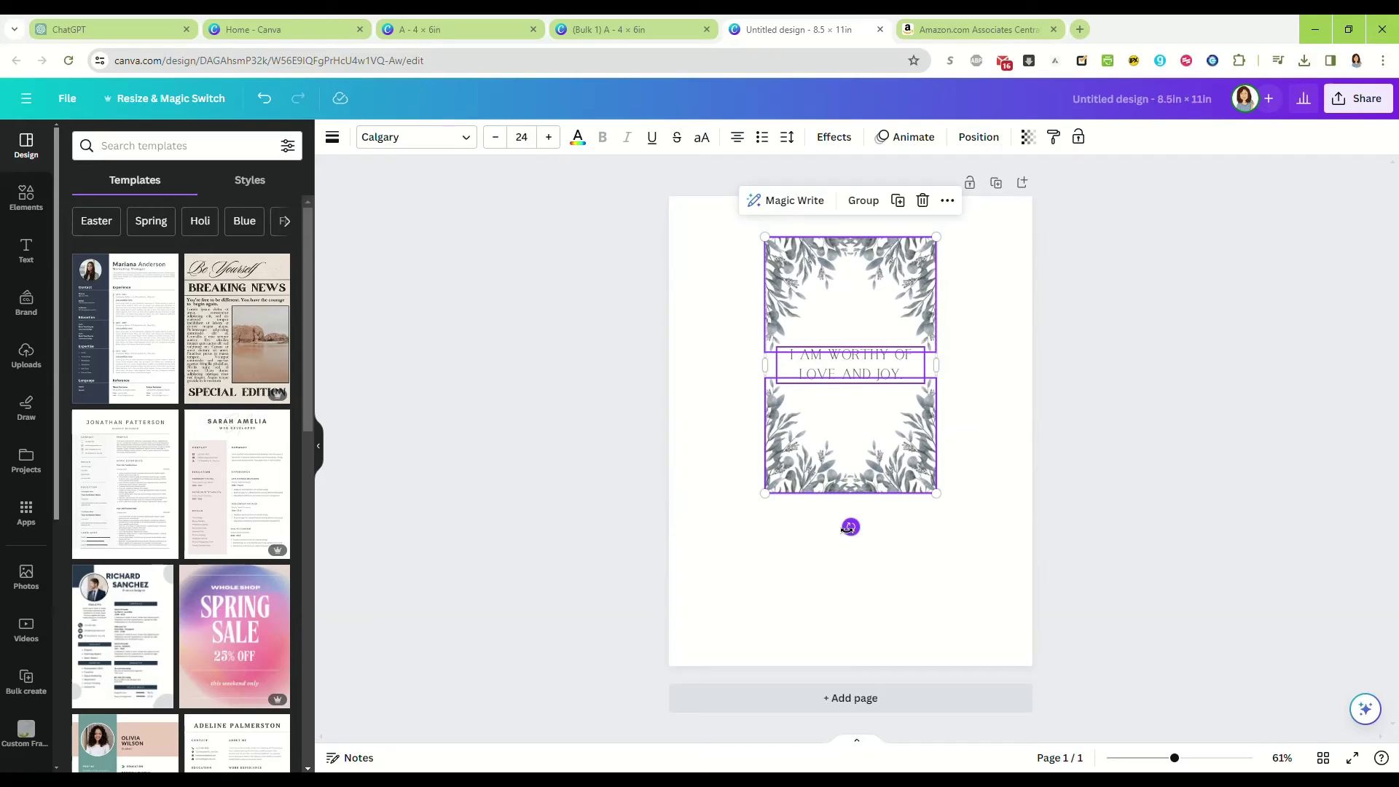
drag(850, 527, 921, 312)
Bring the page 2 'My challenges help me grow.' card into the bottom-left slot.
click(602, 31)
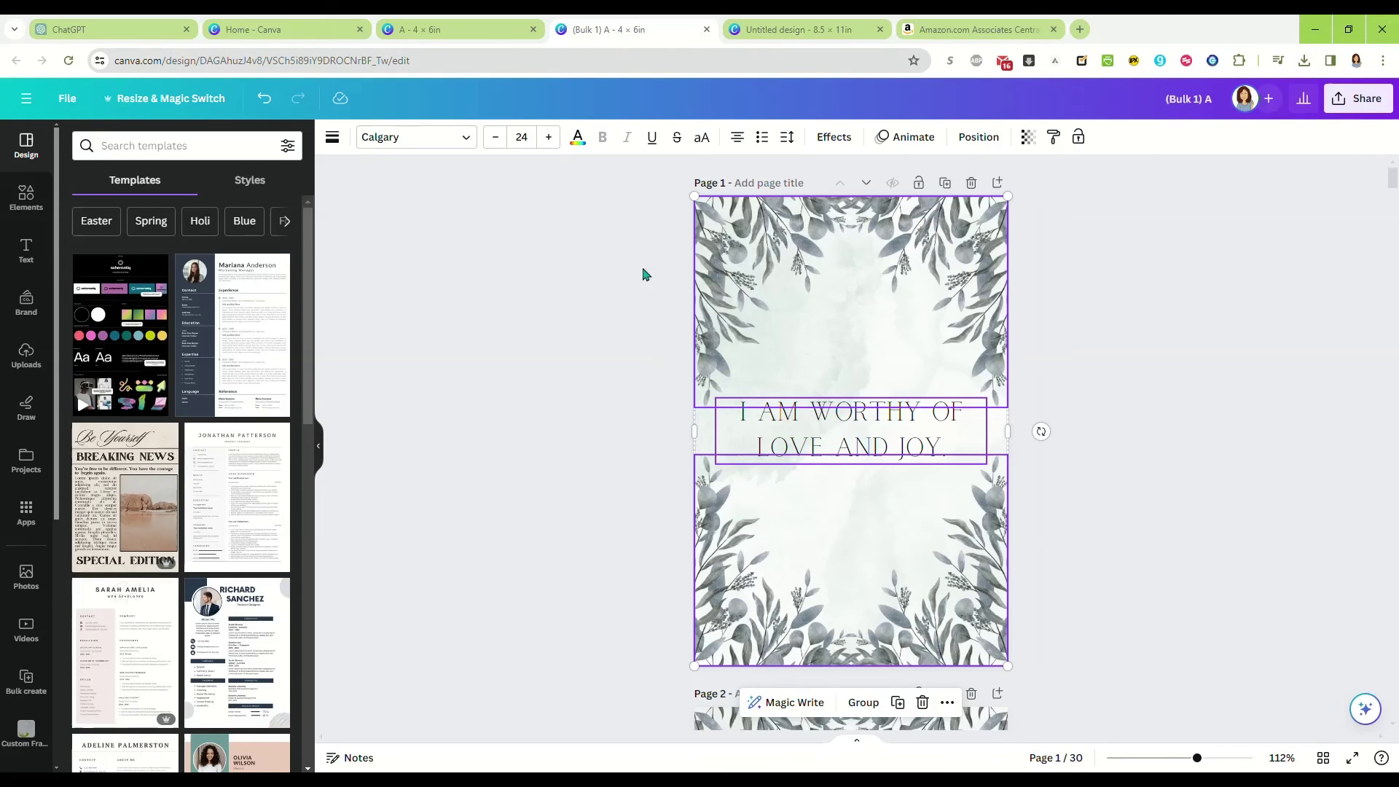
scroll(640, 484, down, 3)
scroll(644, 474, down, 3)
drag(630, 264, 1102, 744)
scroll(1112, 583, down, 2)
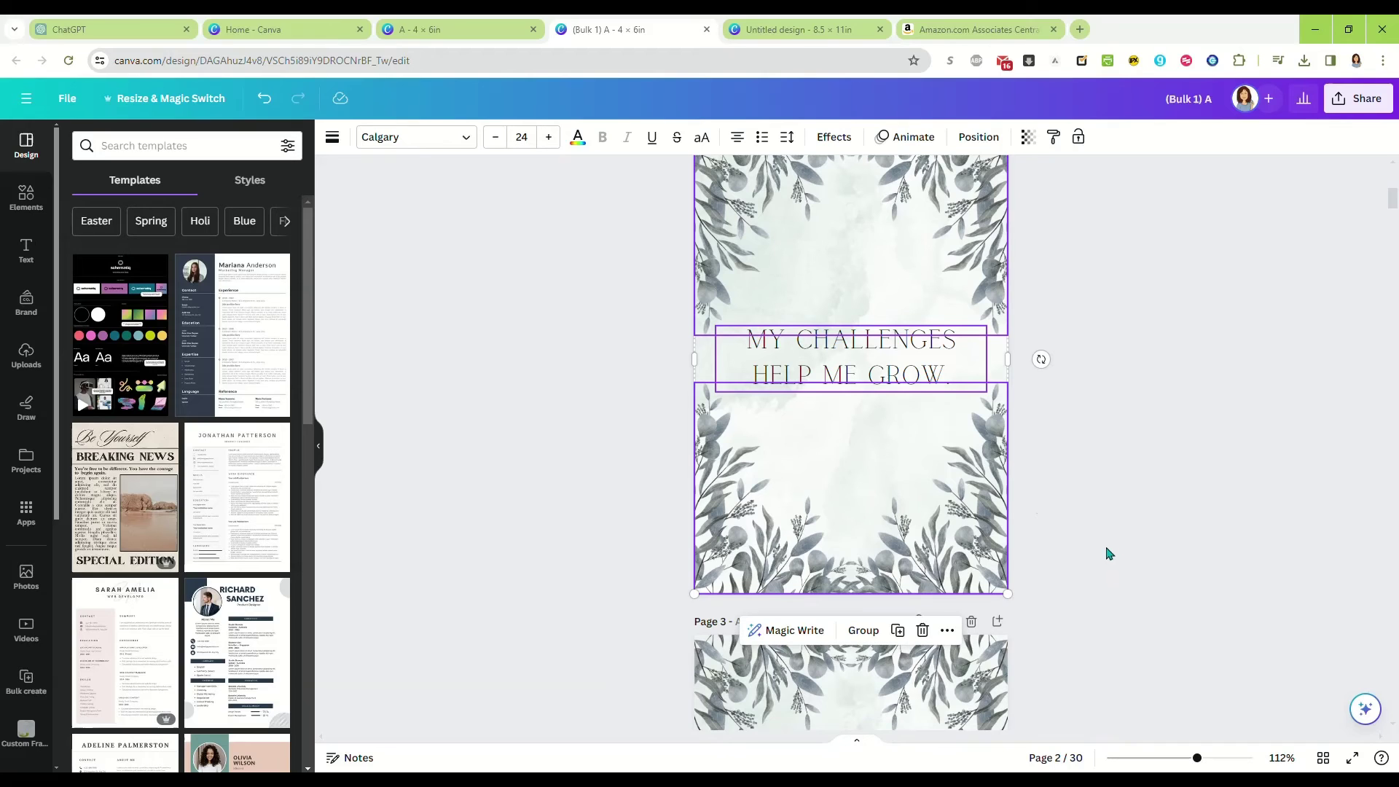
key(ctrl+Tab)
key(ctrl+v)
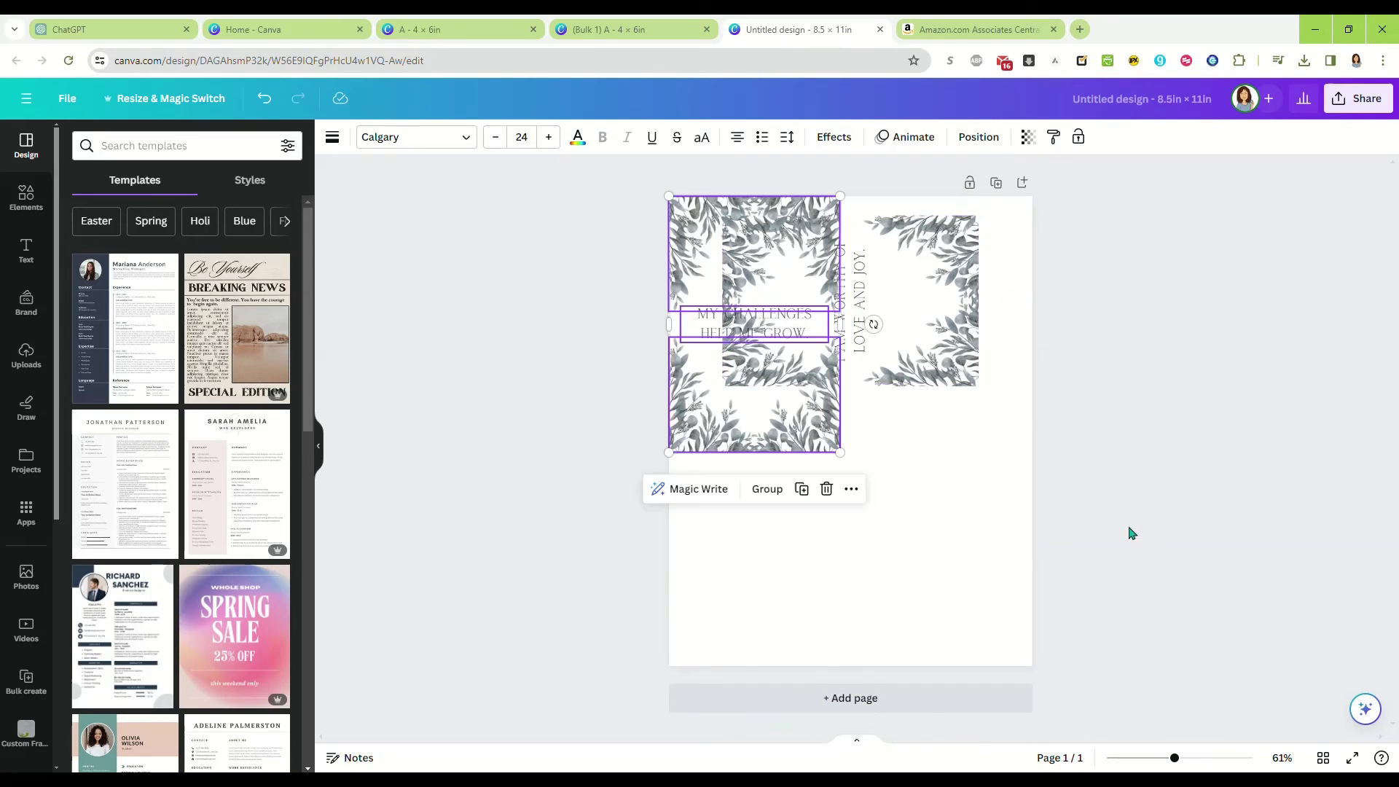
drag(781, 430, 792, 624)
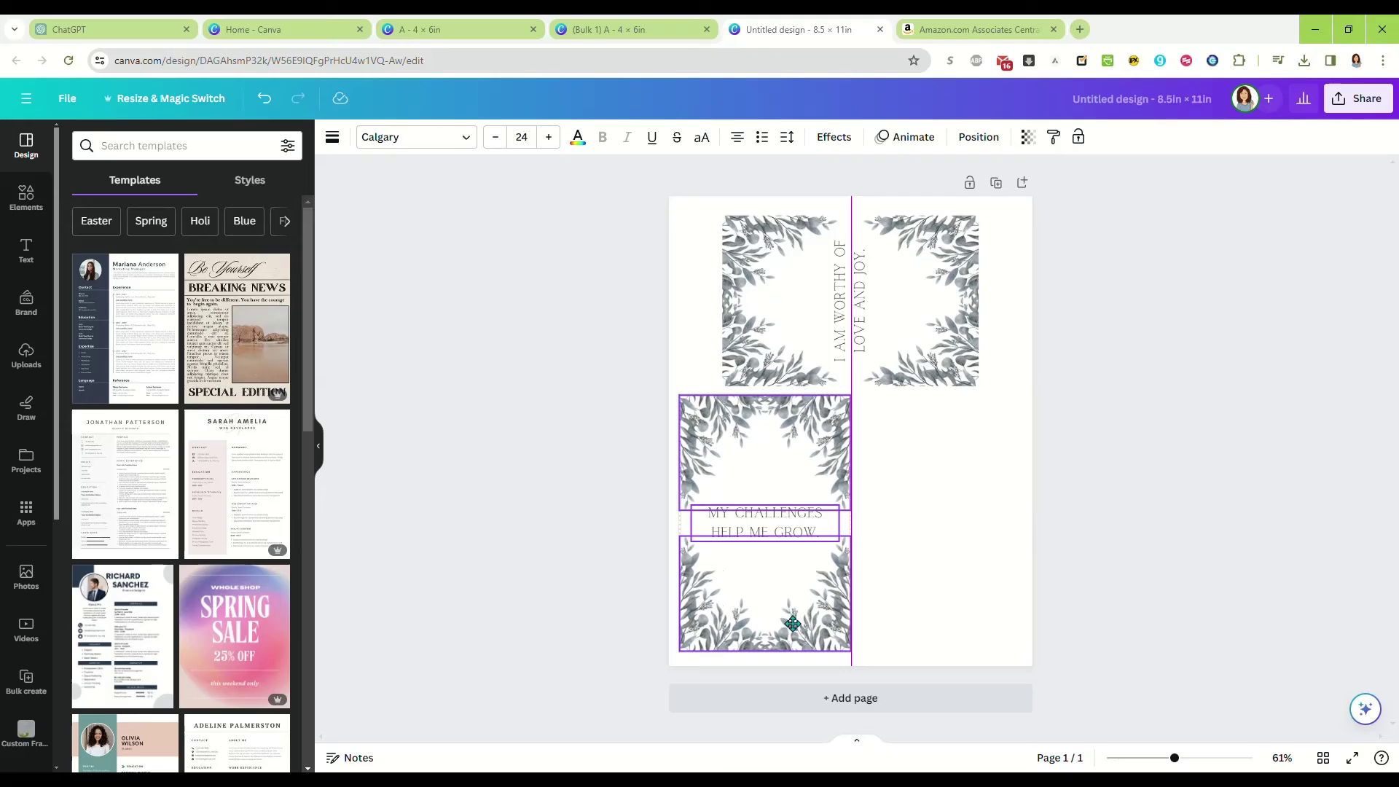
drag(792, 624, 794, 625)
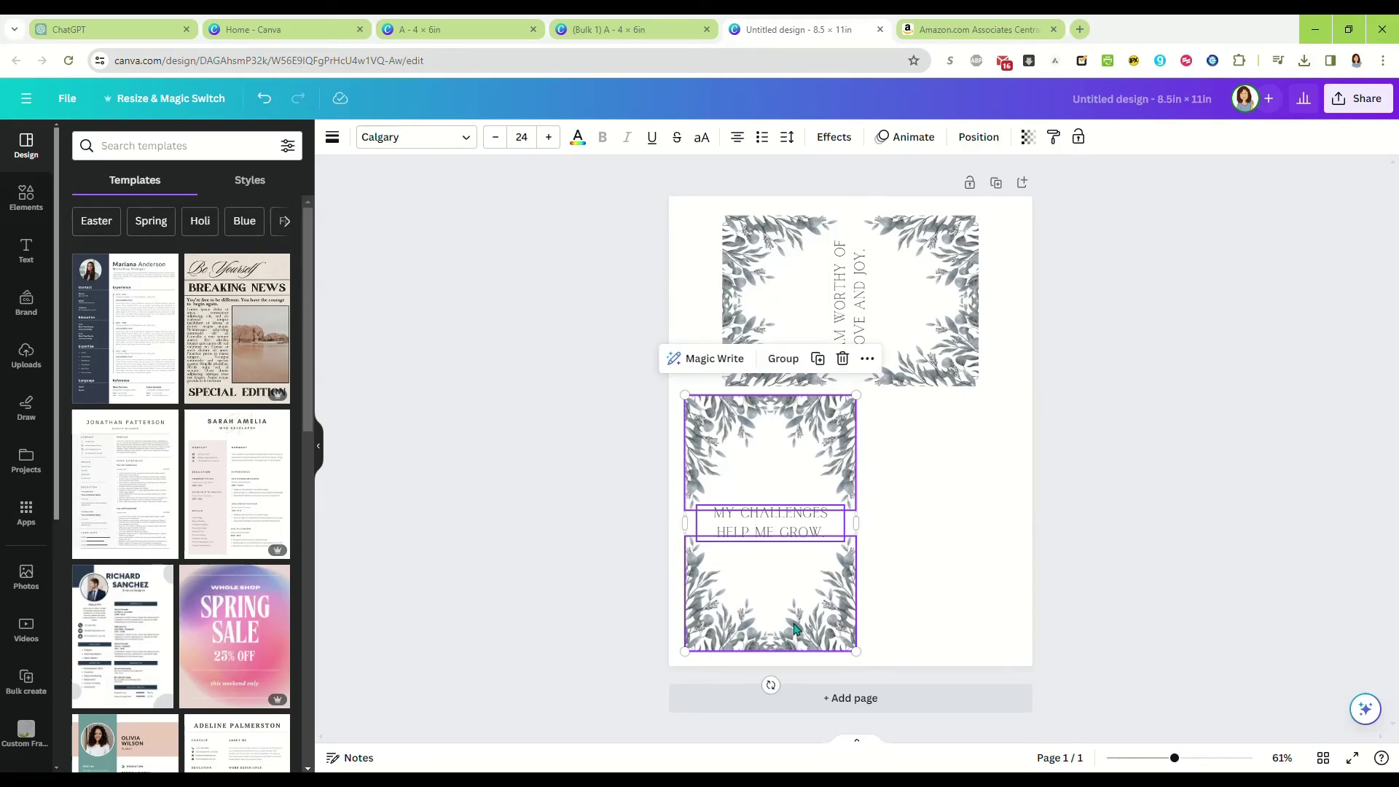
Copy the page 3 'I am strong and resilient.' card into the bottom-right slot.
click(634, 23)
scroll(1071, 536, down, 5)
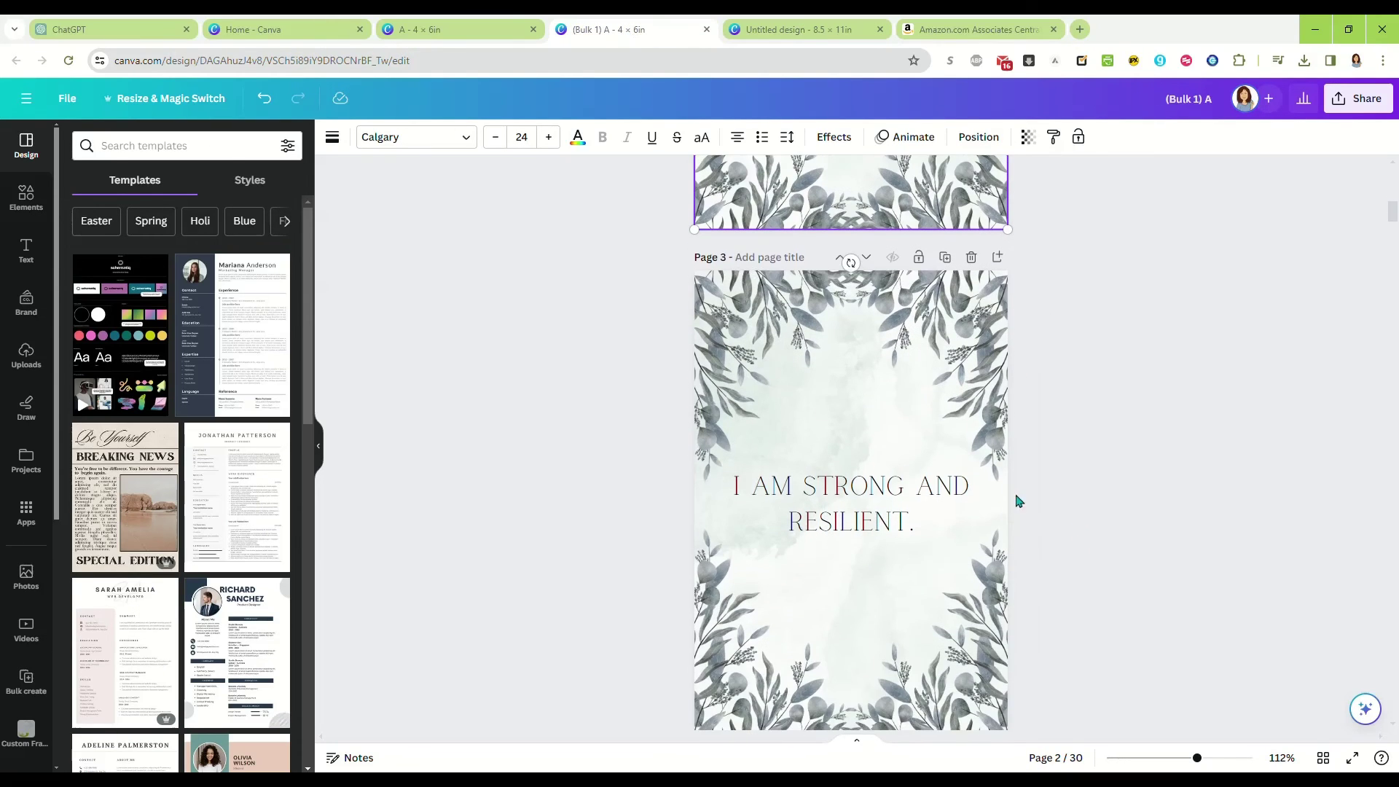
drag(669, 256, 1077, 685)
key(ctrl+c)
click(809, 29)
key(ctrl+v)
drag(797, 428, 985, 628)
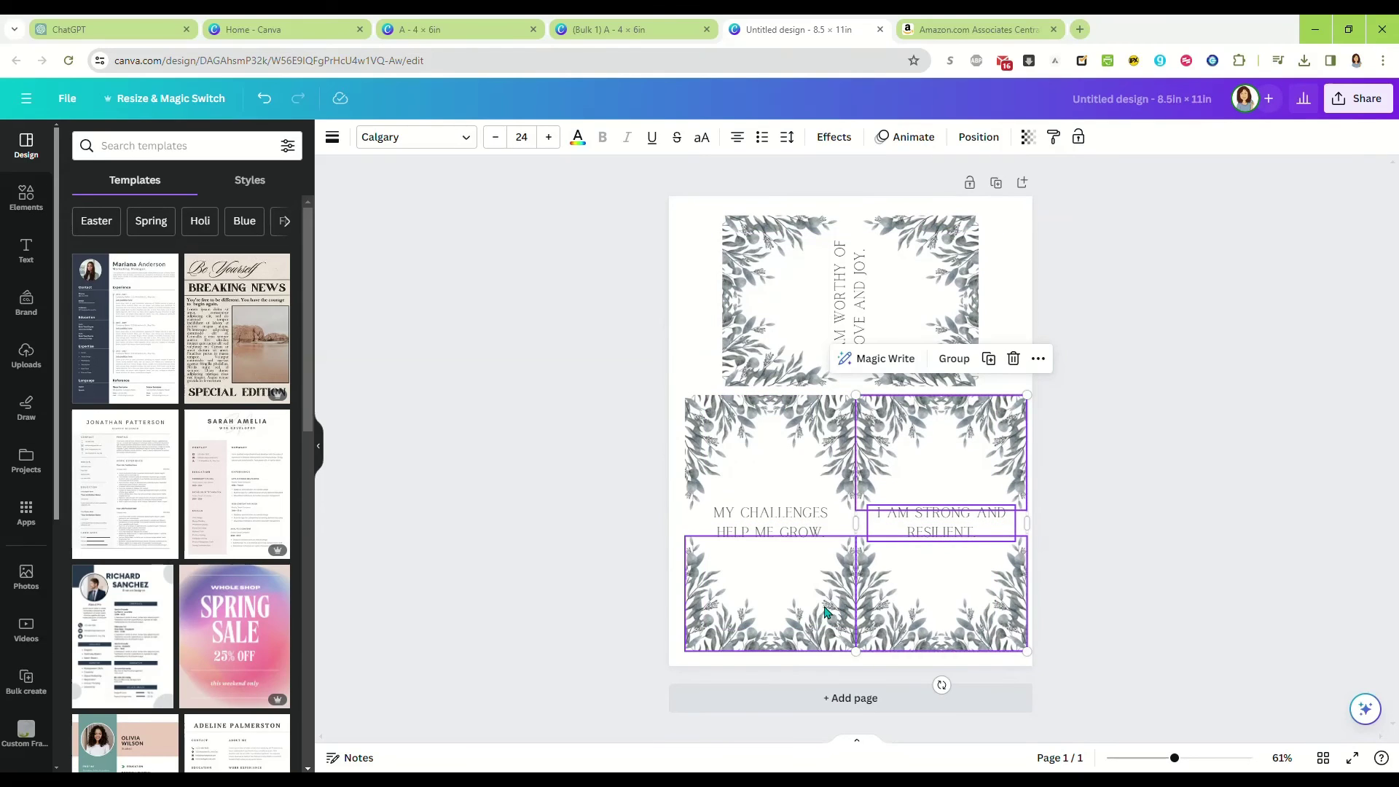
Undo an accidental nudge of the bottom-left leaf frame and check both bottom cards.
click(826, 612)
drag(826, 613, 820, 609)
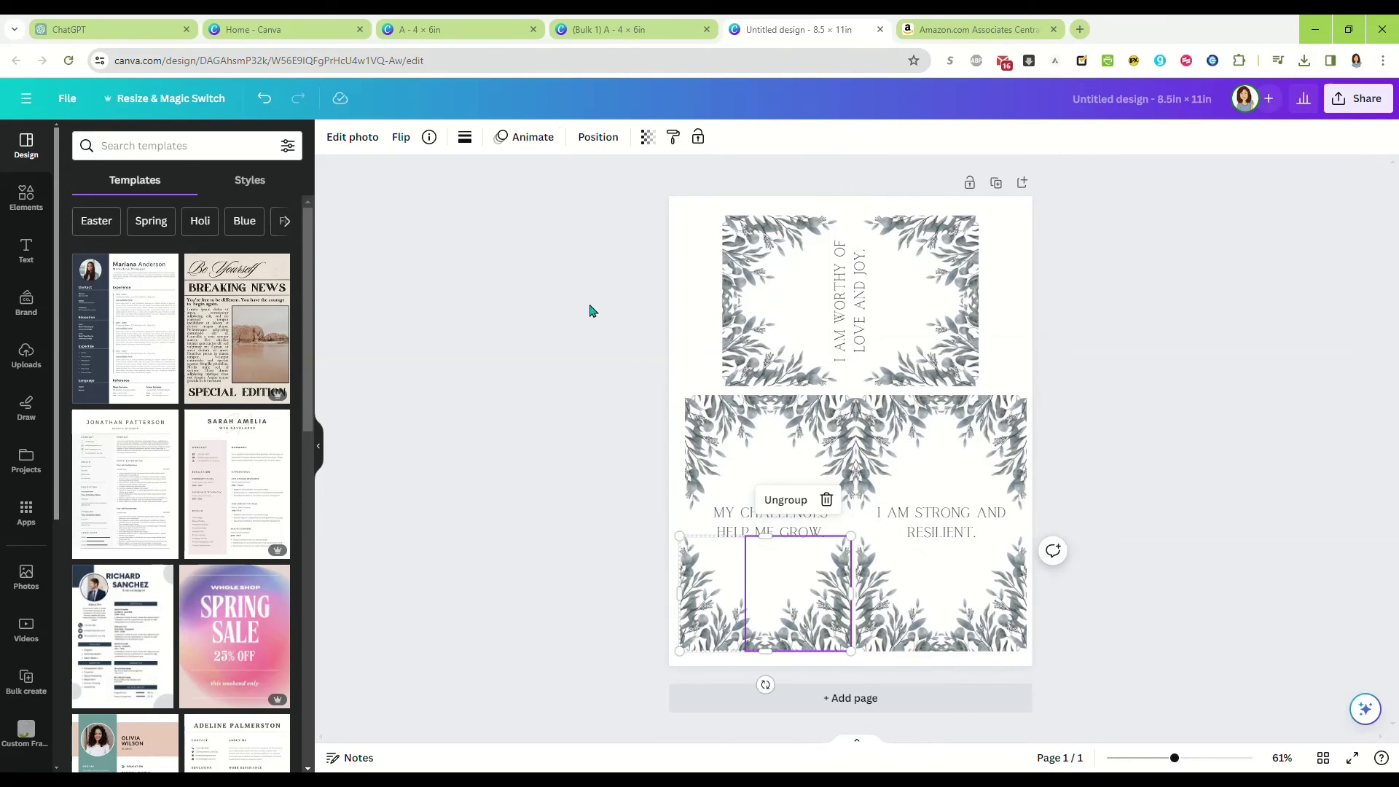
key(ctrl+z)
drag(625, 400, 818, 626)
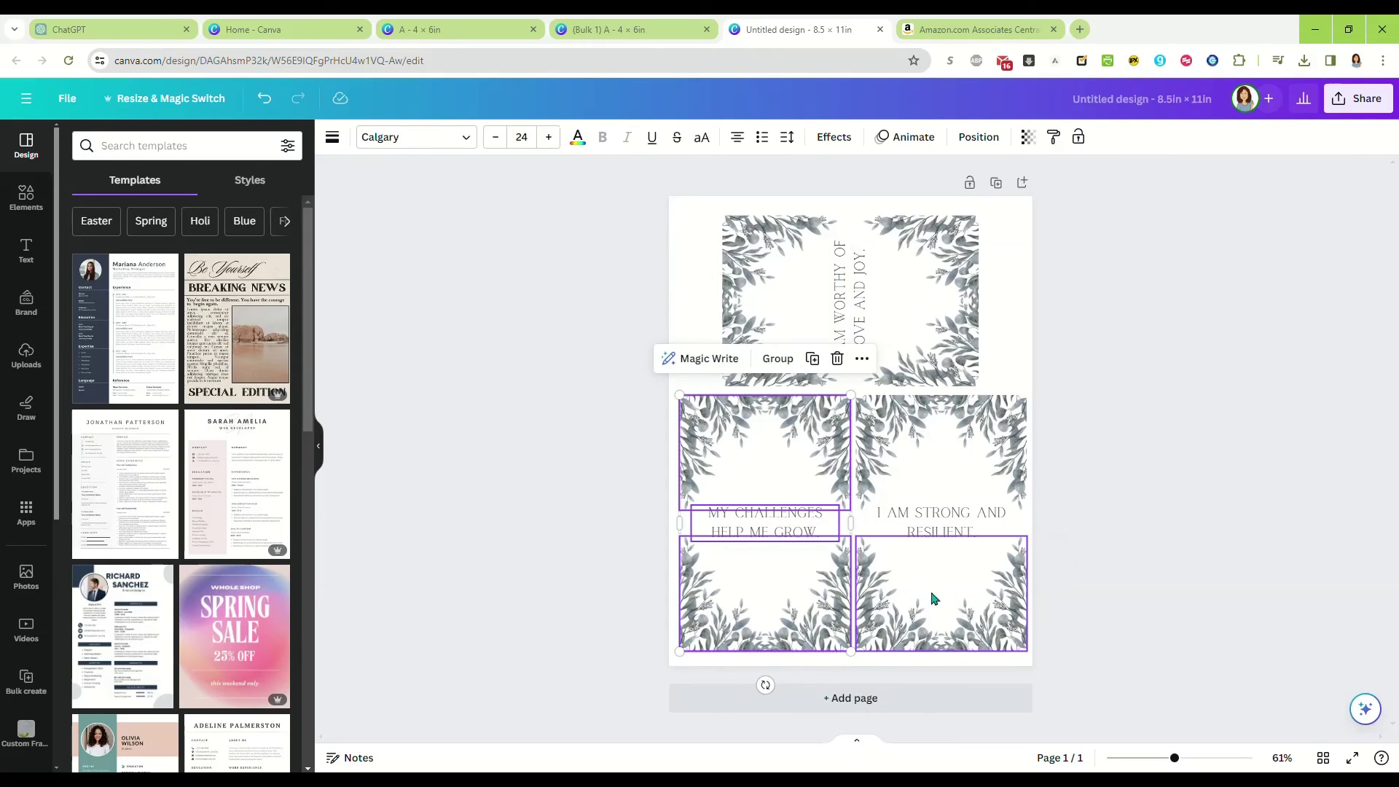
drag(1075, 418, 931, 602)
click(1091, 530)
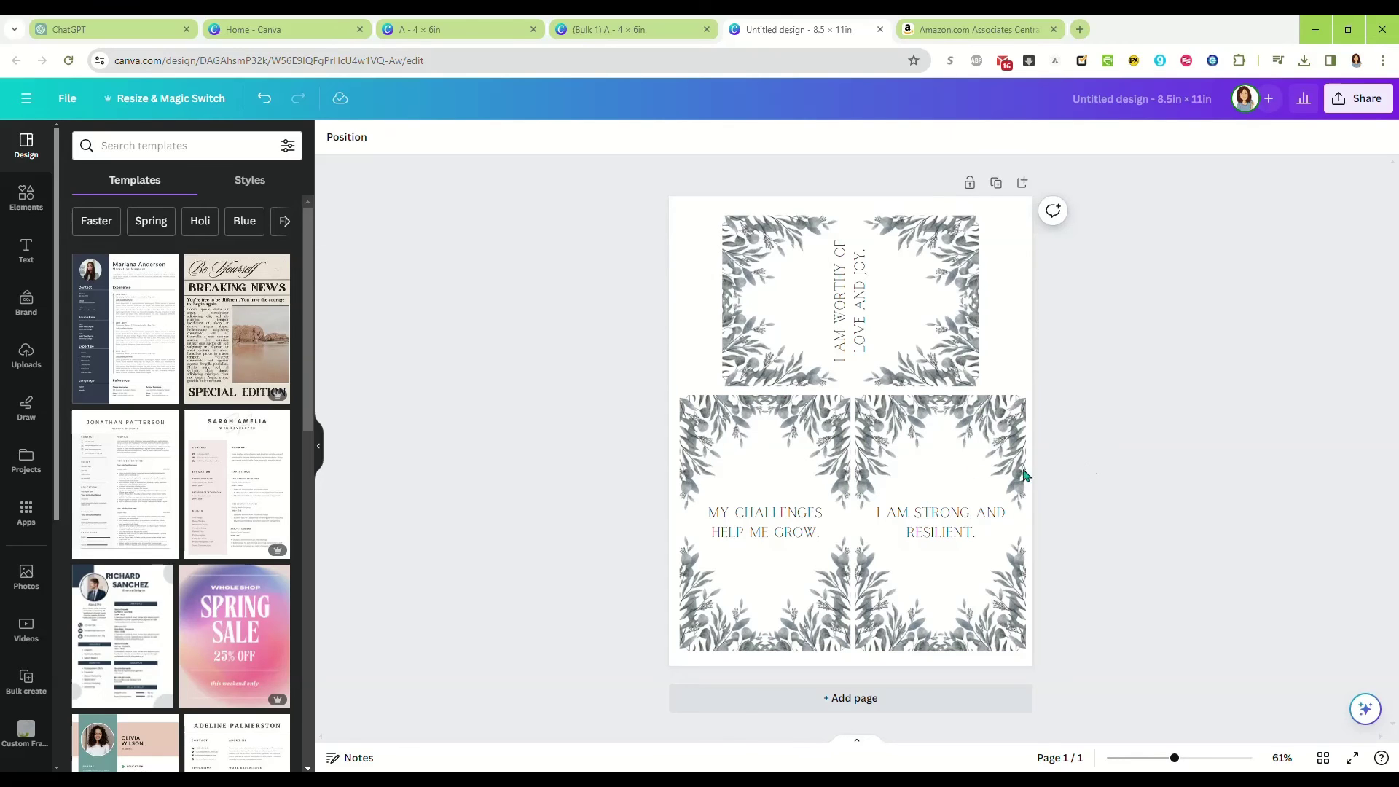
Close the letter sheet and download the card design as PDF Standard named positiveaffirmation.pdf.
click(881, 31)
click(1191, 427)
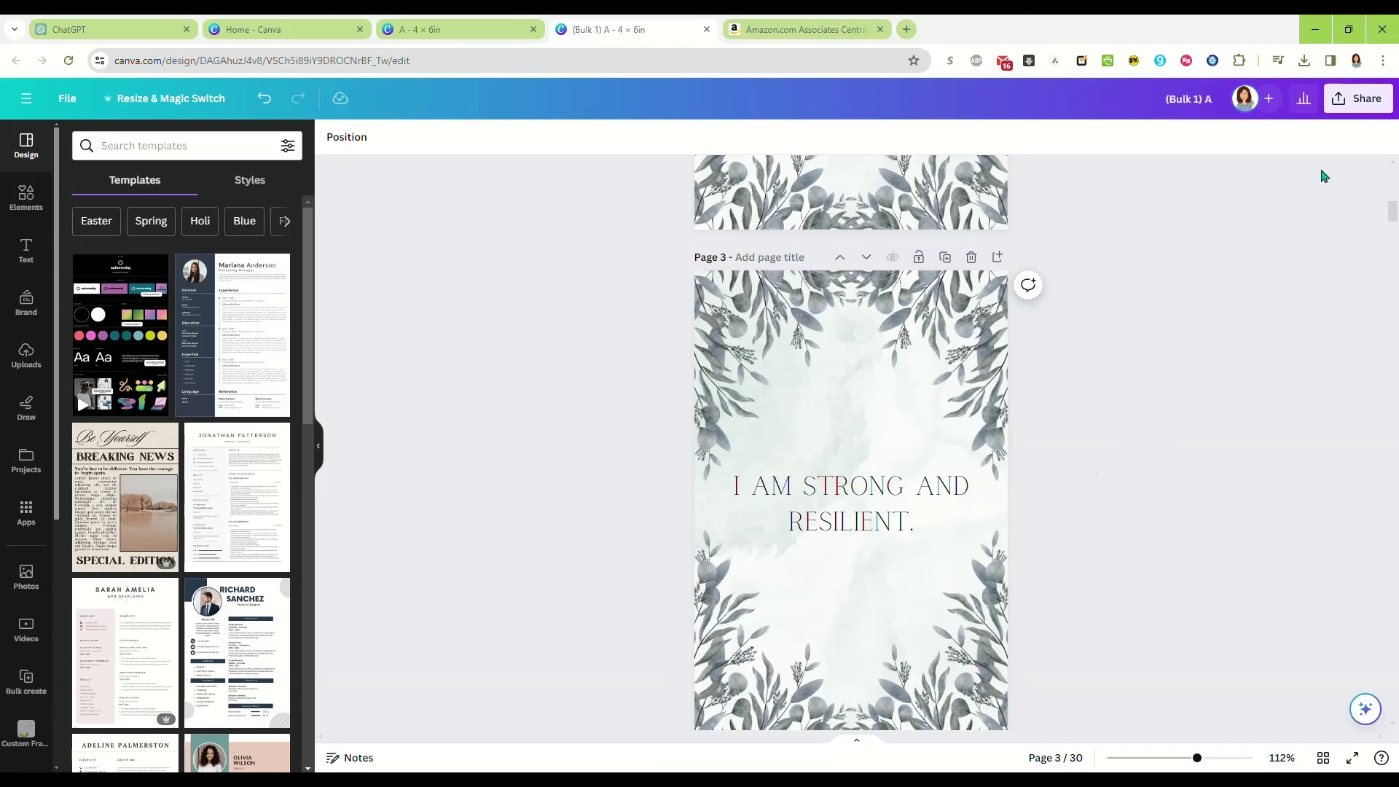
click(1355, 98)
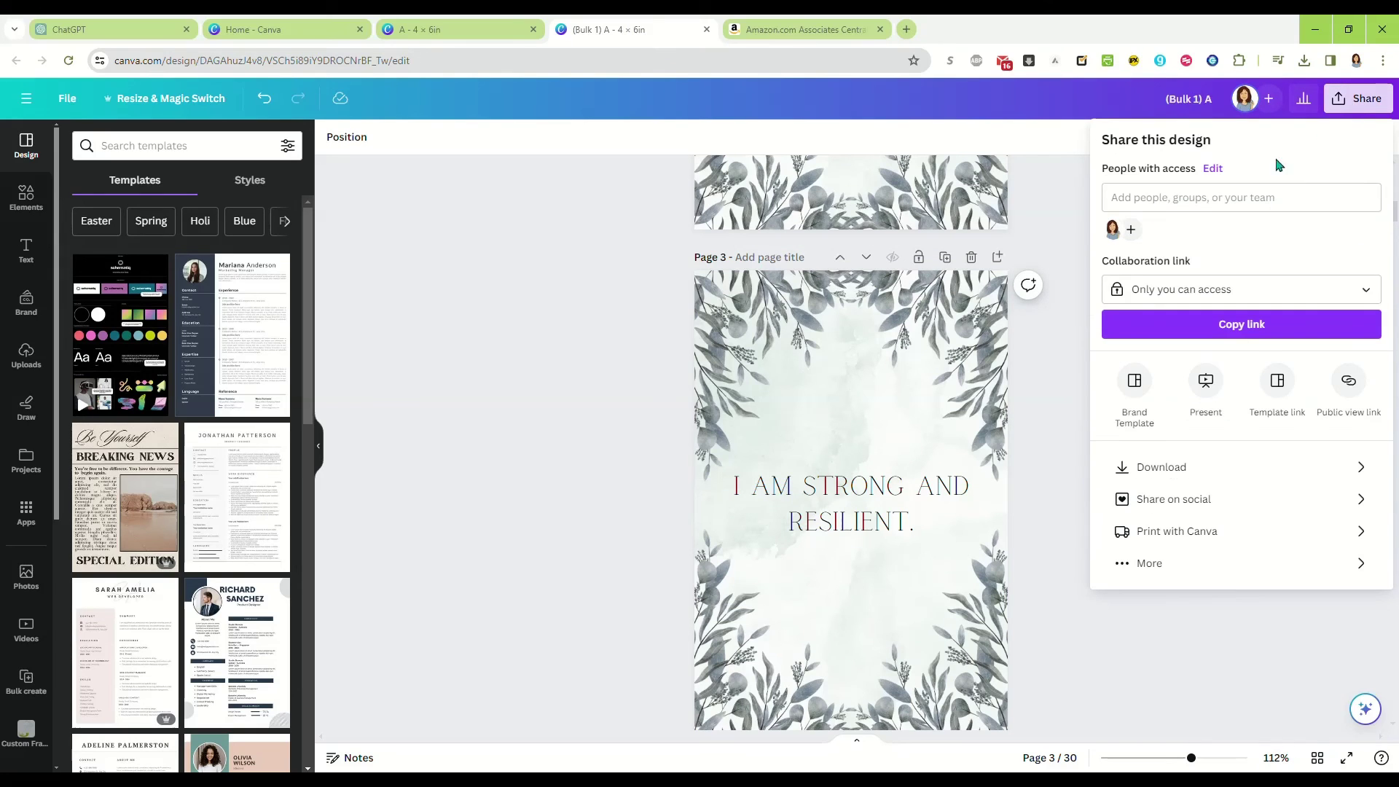
click(1234, 465)
click(1196, 198)
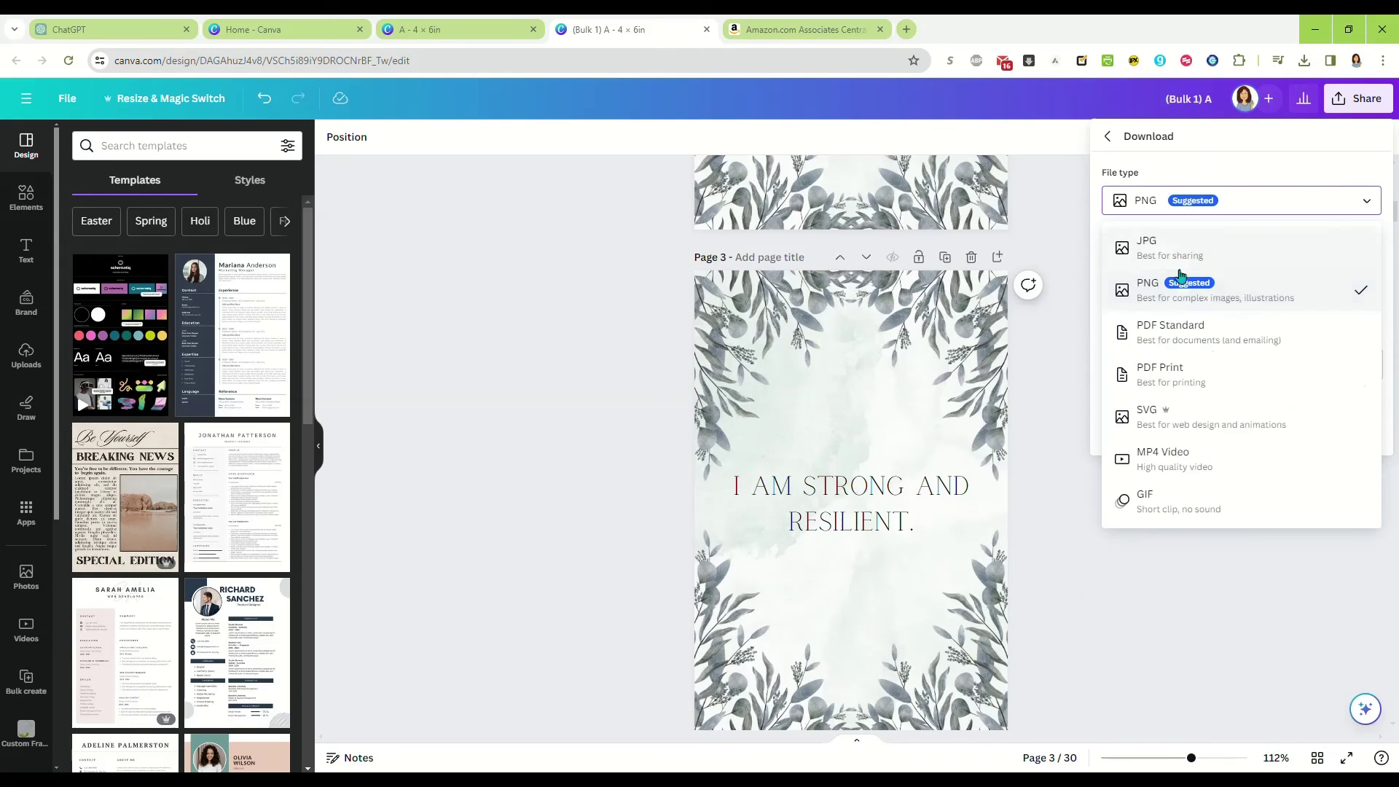
click(1199, 340)
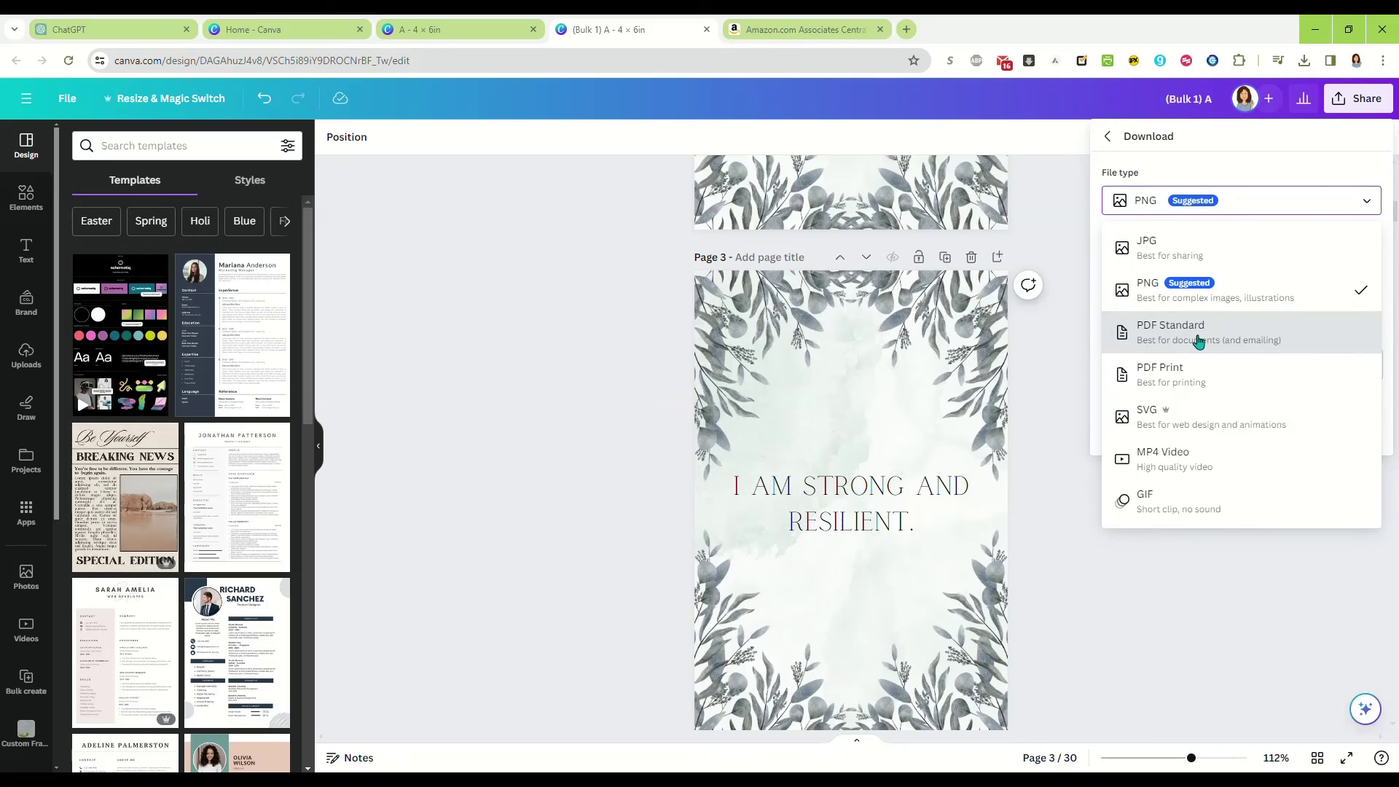
click(1251, 375)
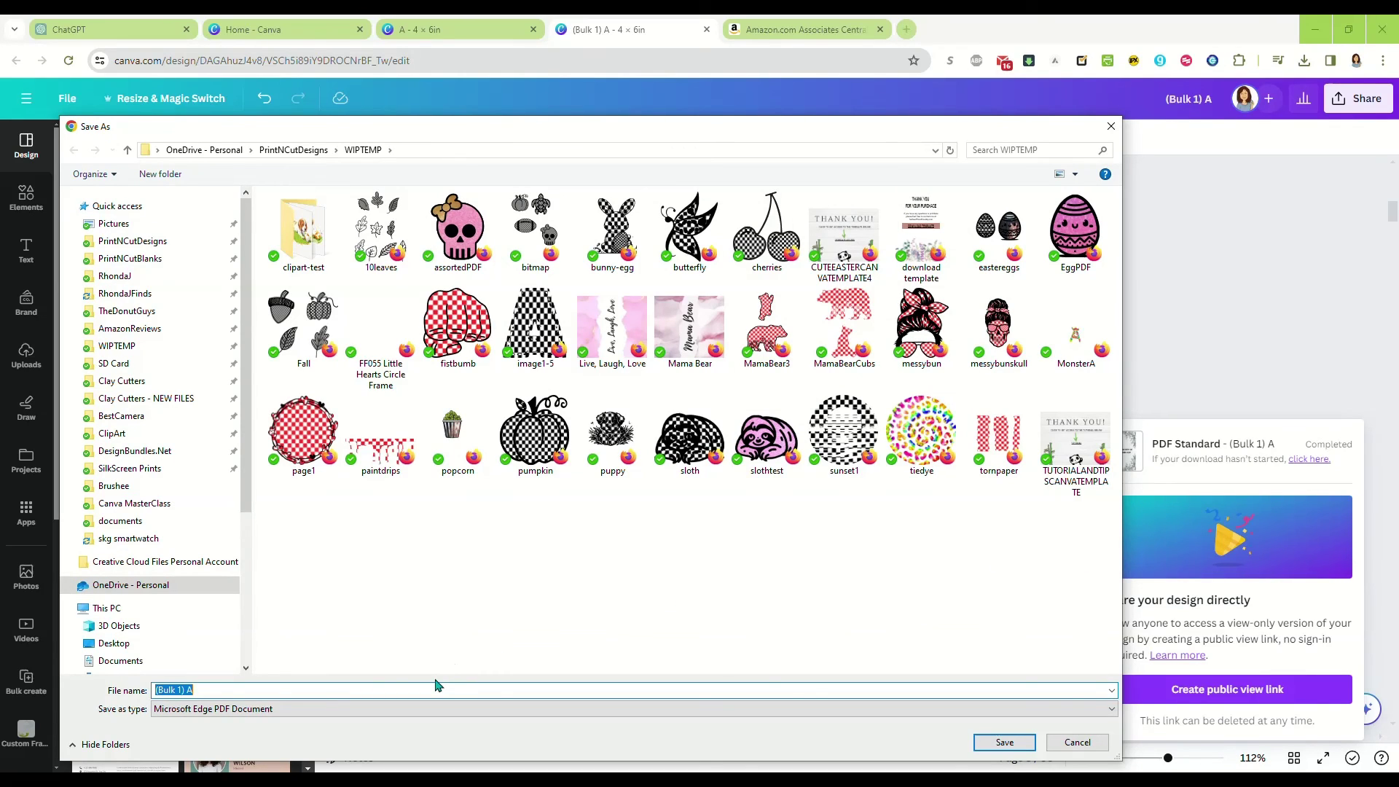
text(positiveaffirmation)
key(Return)
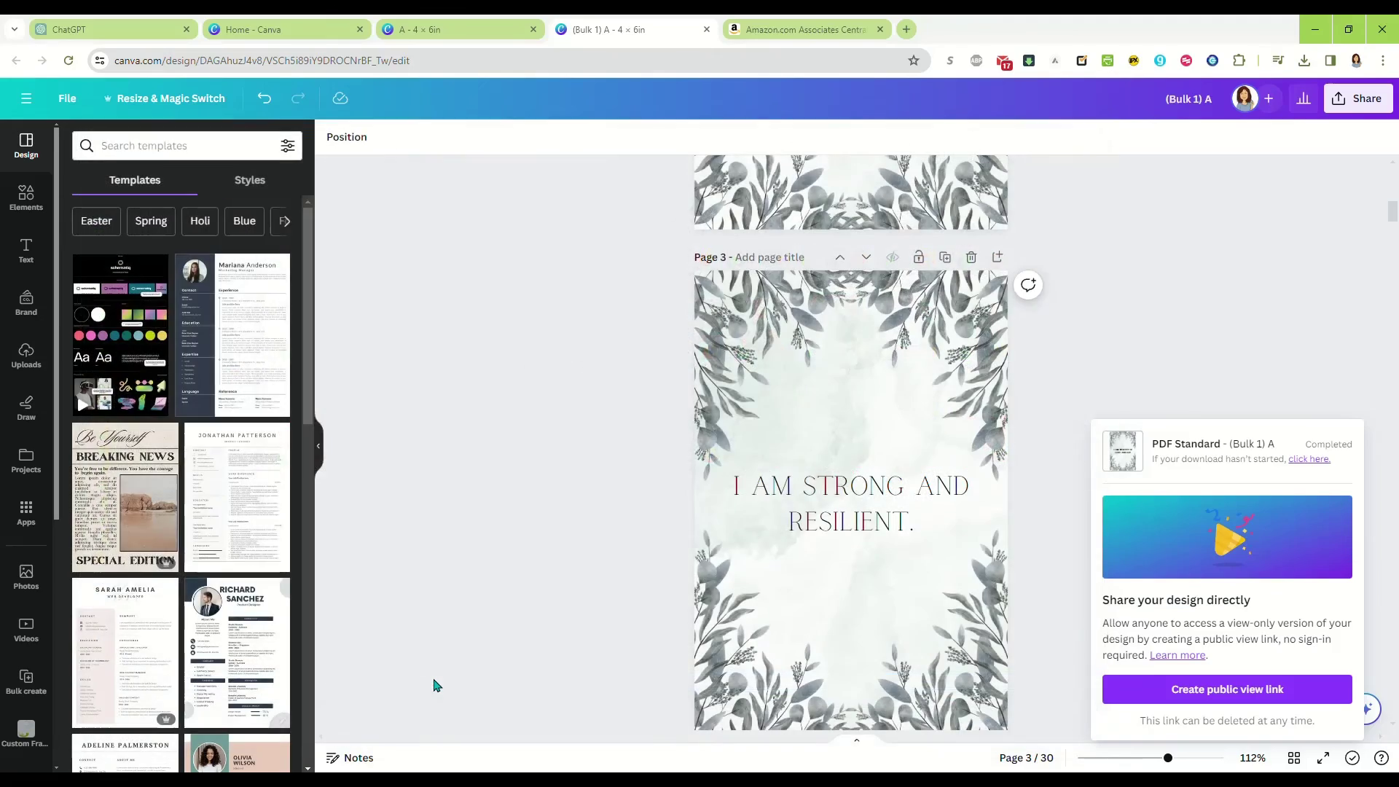
Open the downloaded positiveaffirmation.pdf and look through its cards.
click(1305, 59)
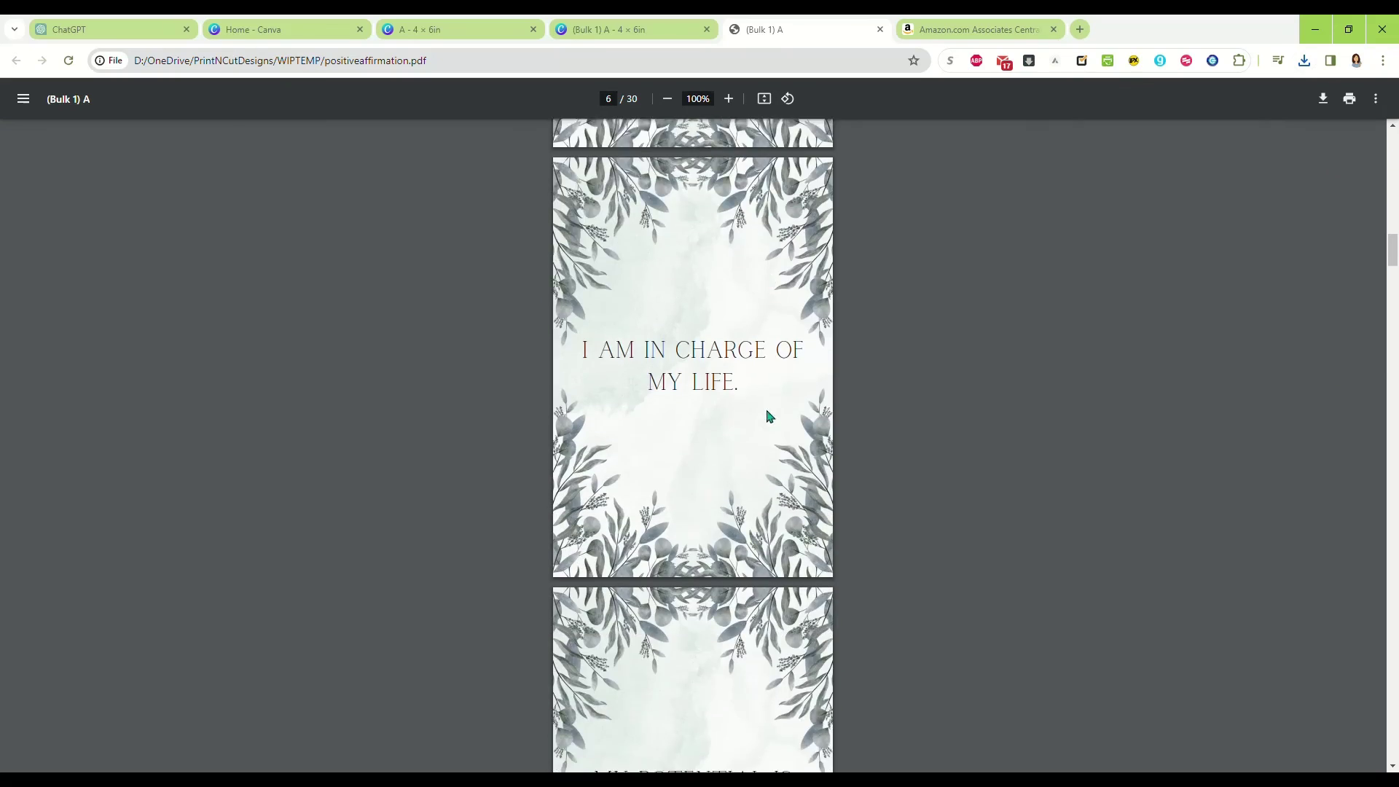
scroll(770, 417, down, 10)
scroll(1102, 395, up, 4)
In the print preview, set Scale to Default and turn off printing on both sides.
click(1350, 98)
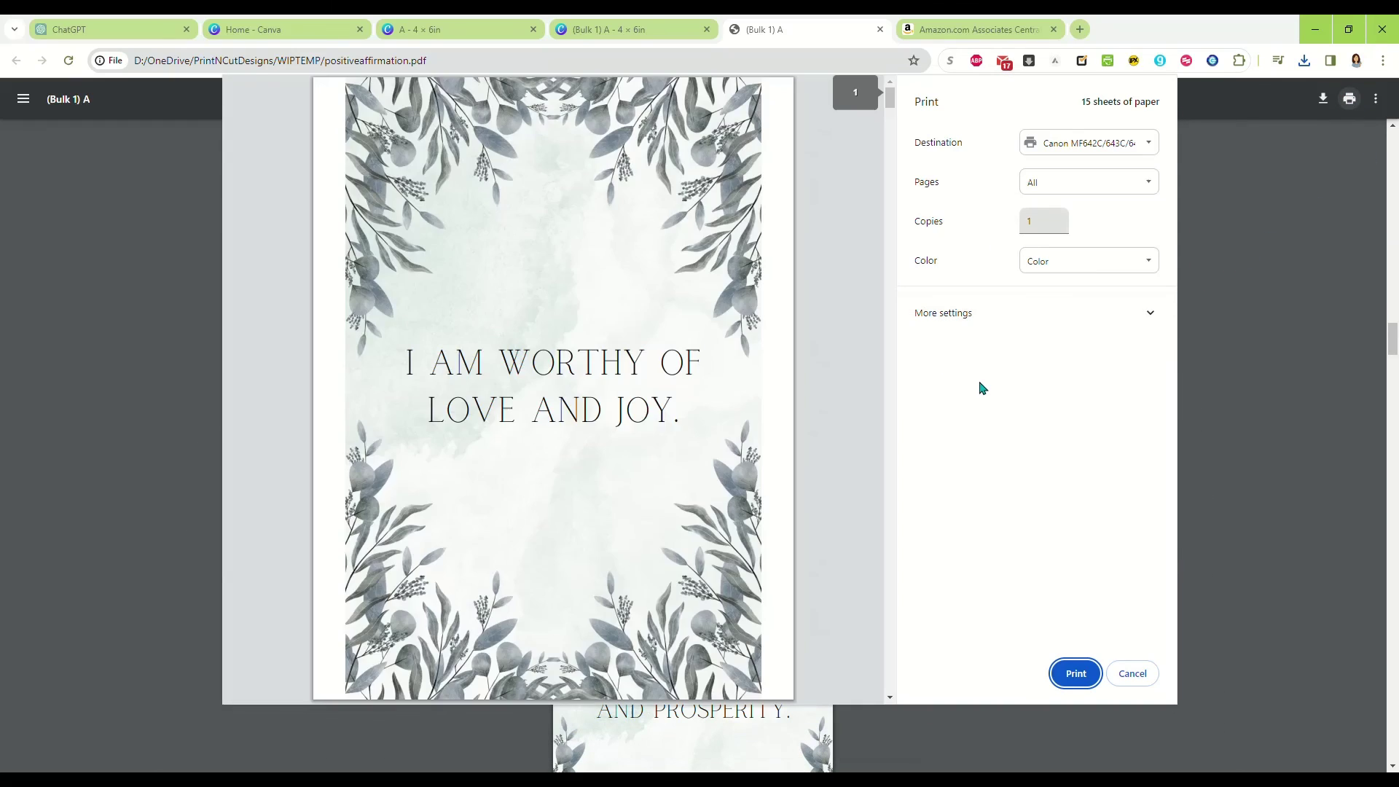
click(1005, 312)
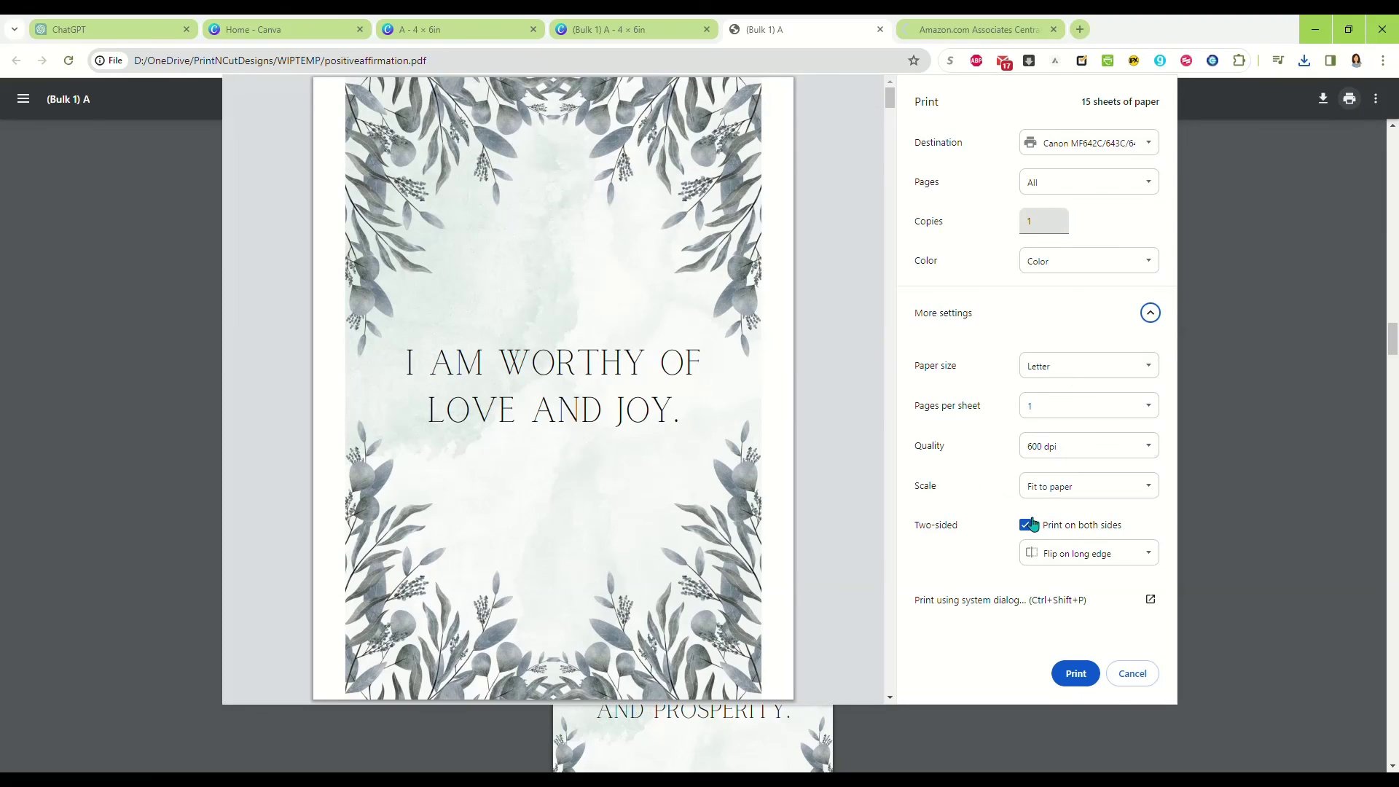
click(1058, 487)
click(1070, 506)
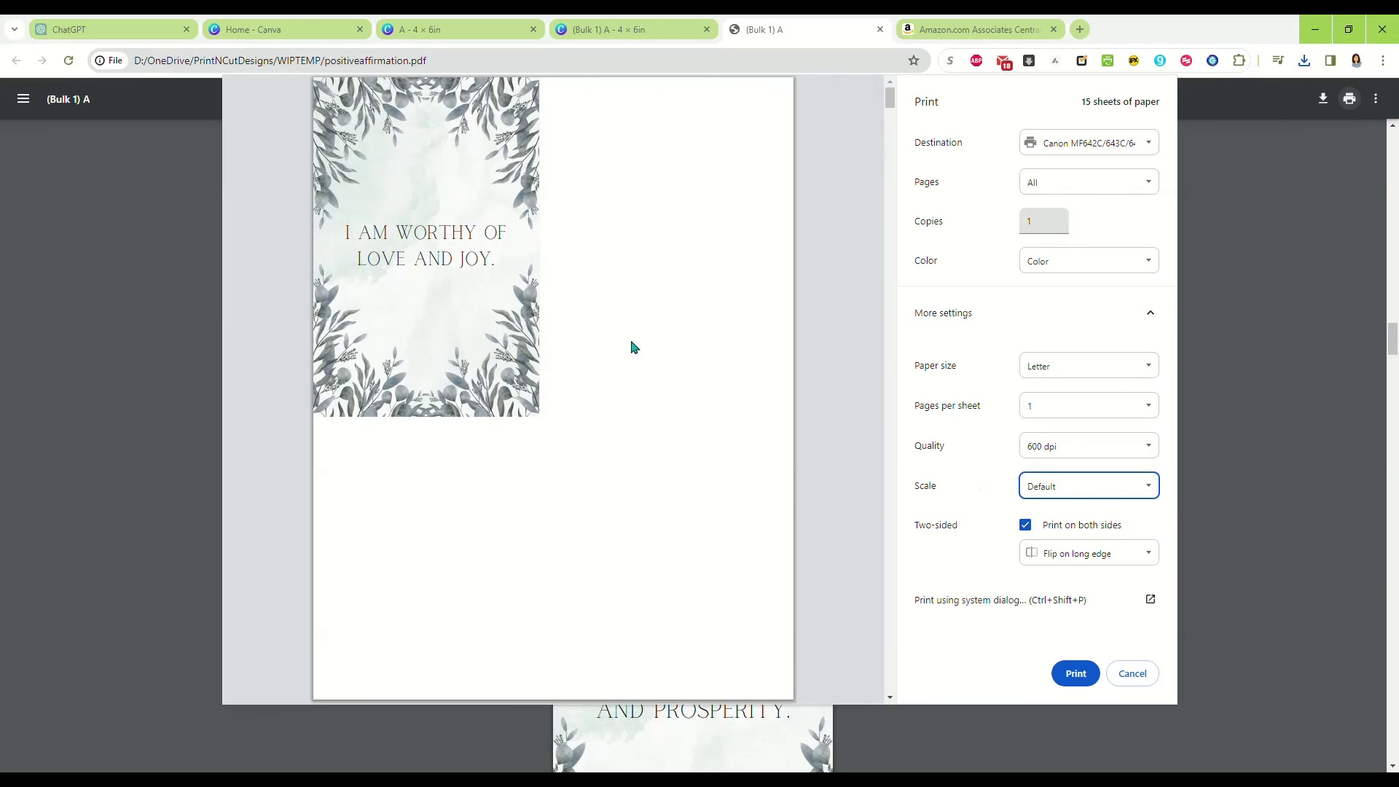
click(1039, 527)
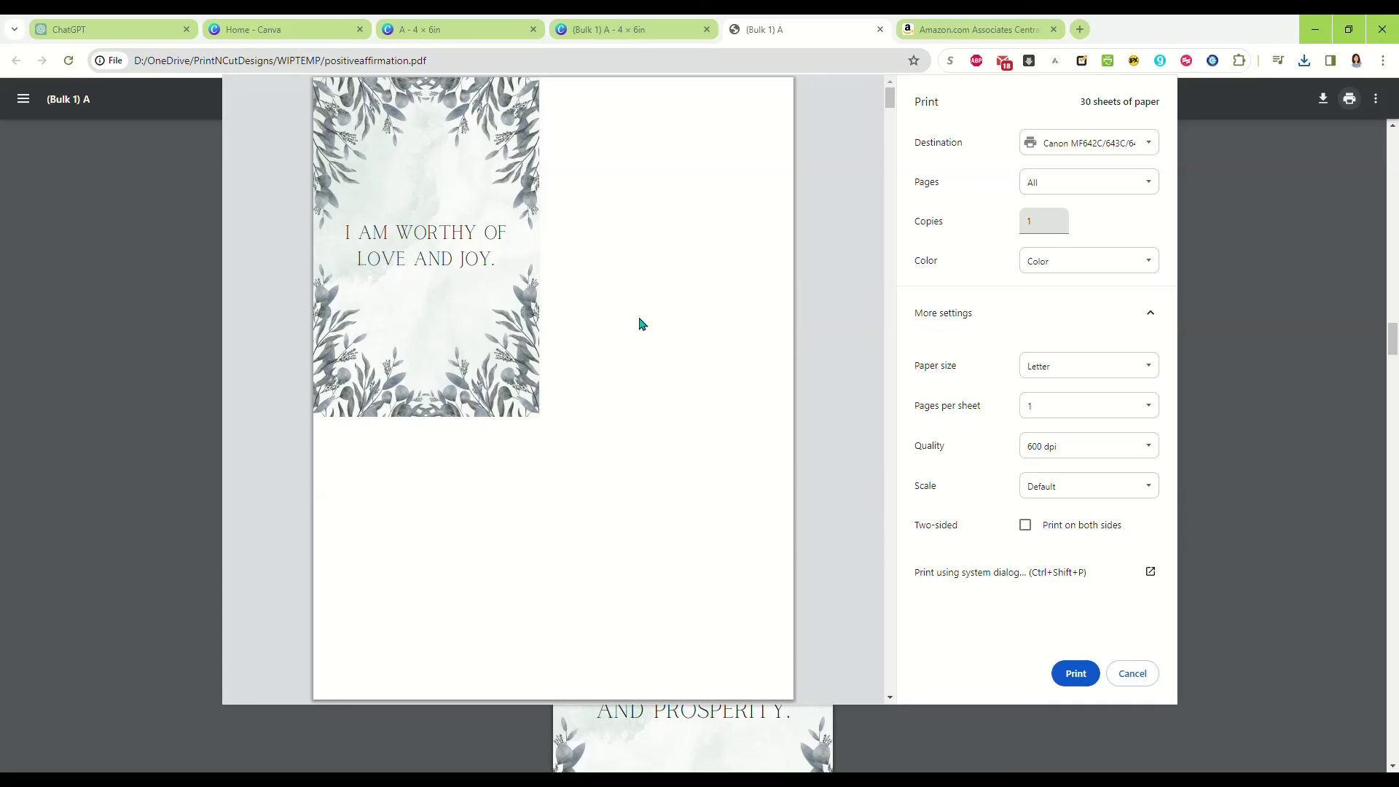
Cancel printing, go back to the Canva Bulk 1 design and dismiss the download-complete notice.
click(1132, 671)
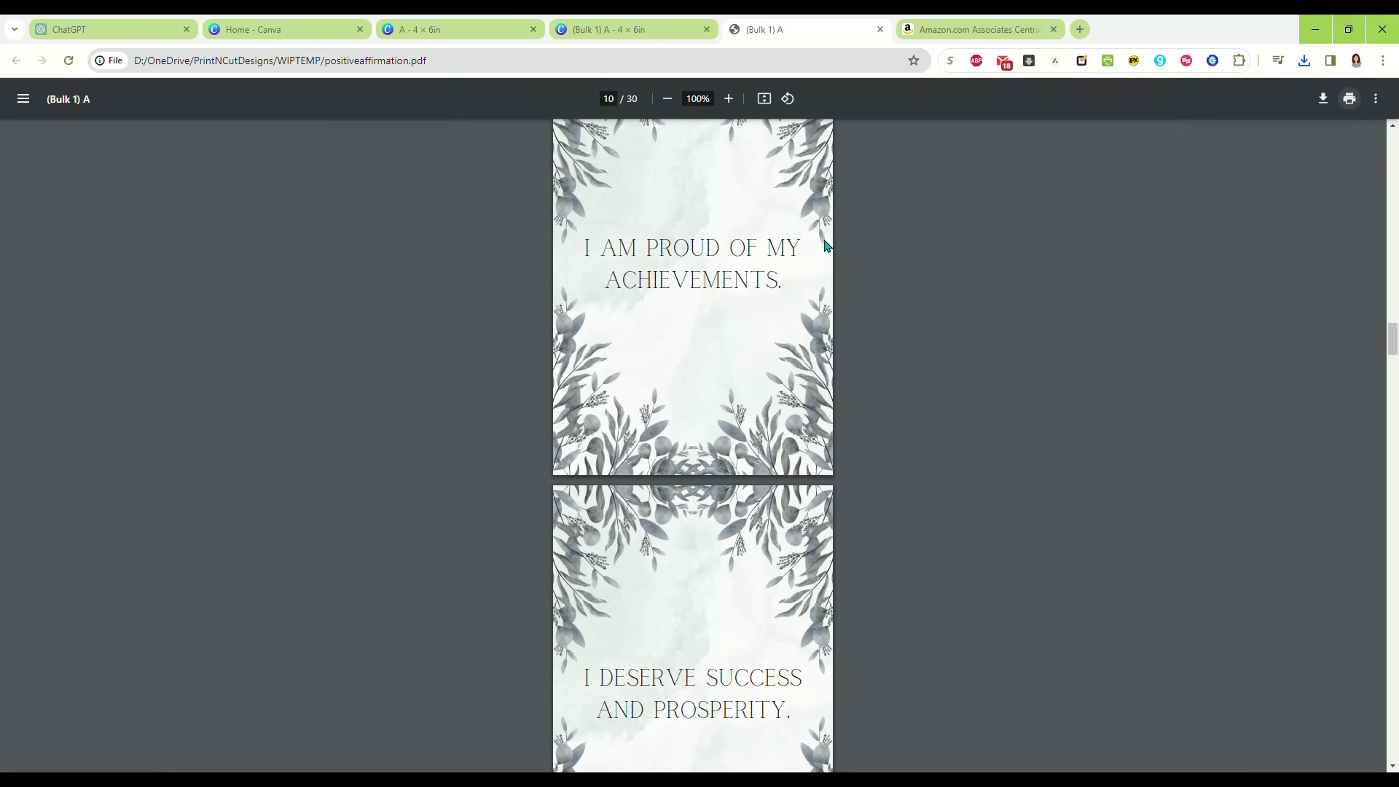
scroll(721, 321, down, 6)
scroll(890, 377, down, 8)
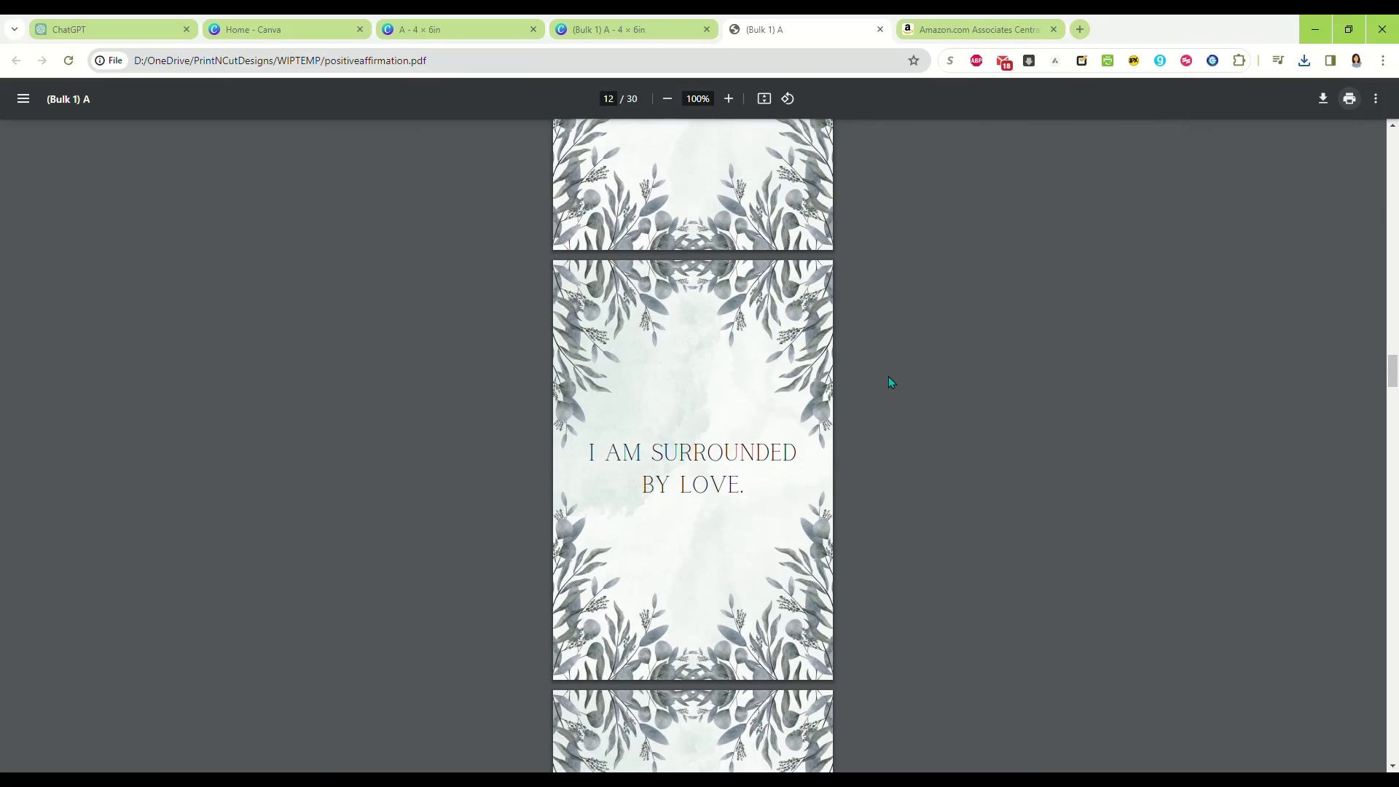
scroll(889, 379, down, 5)
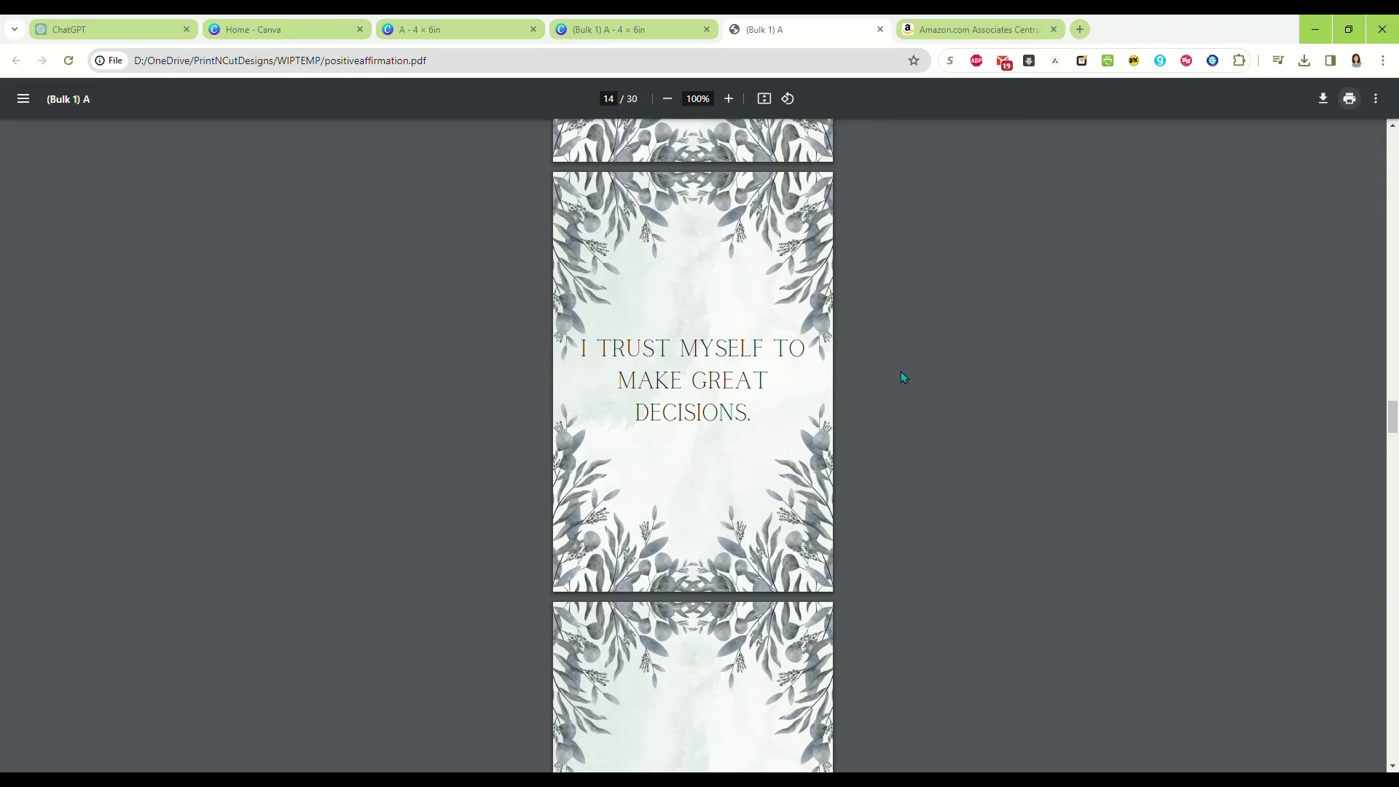
click(641, 29)
scroll(656, 294, down, 5)
click(1387, 401)
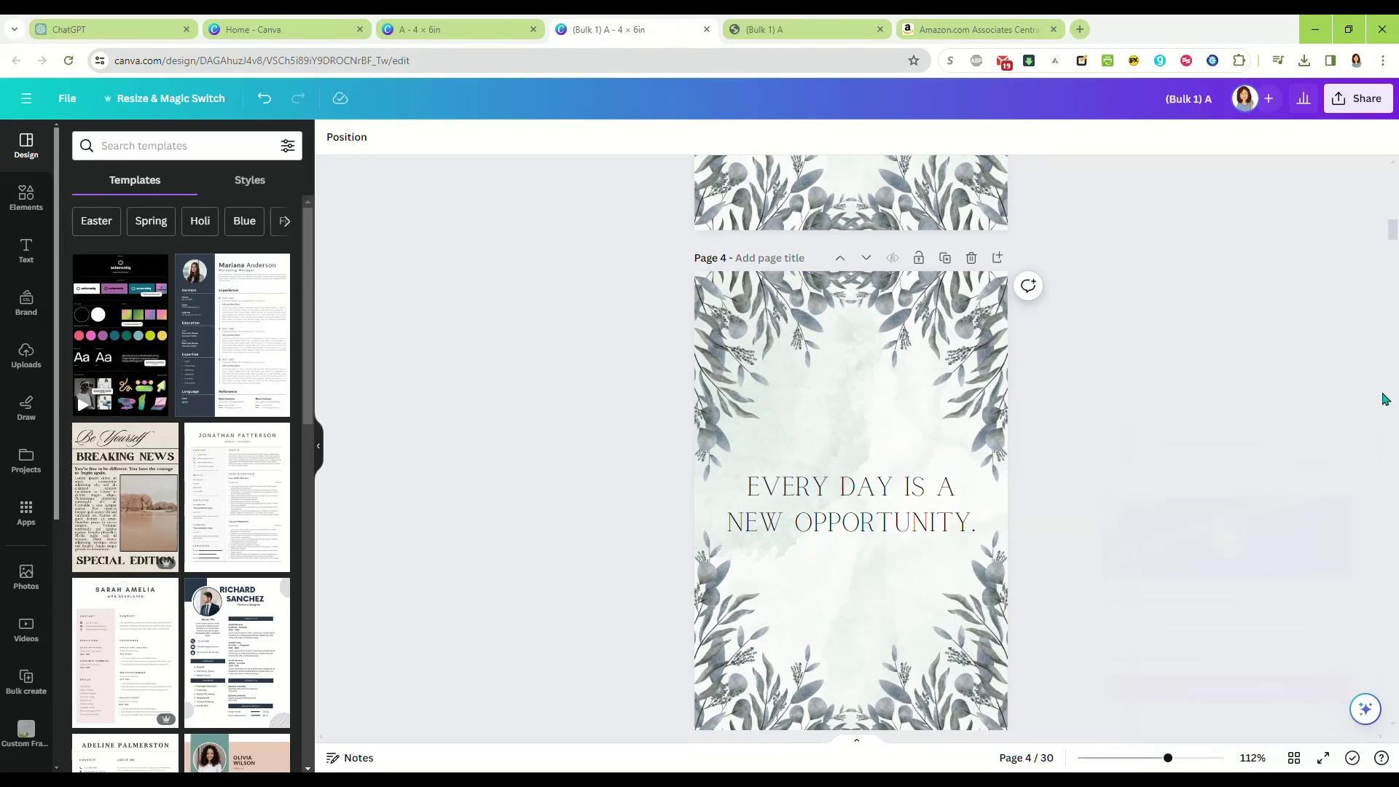